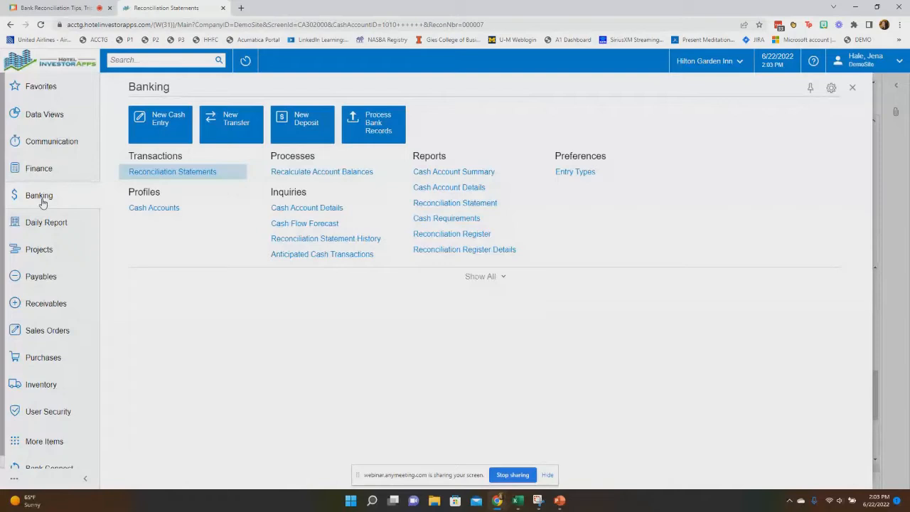
# Open reconciliation statement 000007 for the Operating Account, set its reconciliation date to 6/30/2022 and save it
pyautogui.click(172, 171)
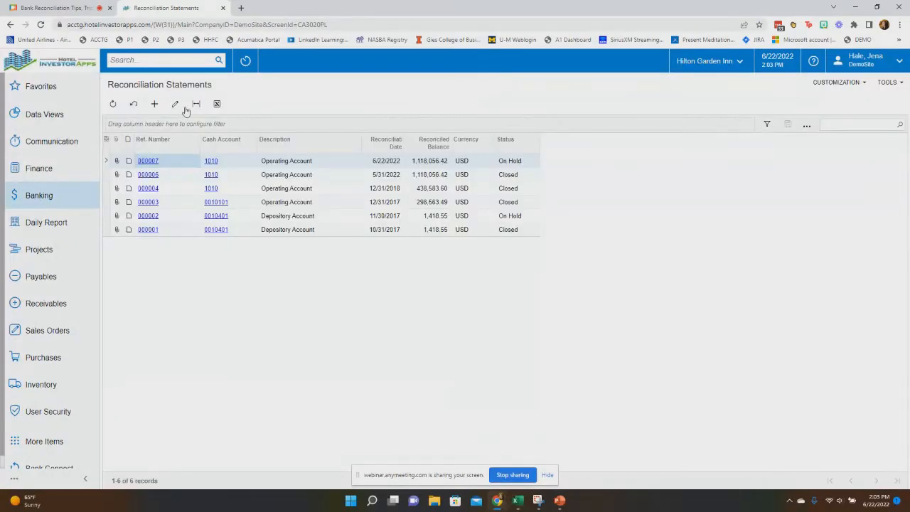
pyautogui.click(149, 161)
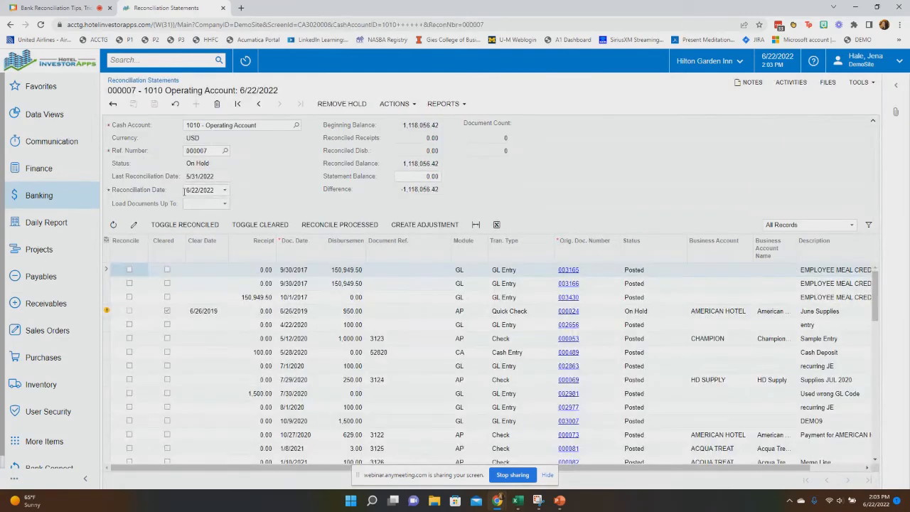
pyautogui.click(184, 190)
pyautogui.write('06/30')
pyautogui.click(154, 103)
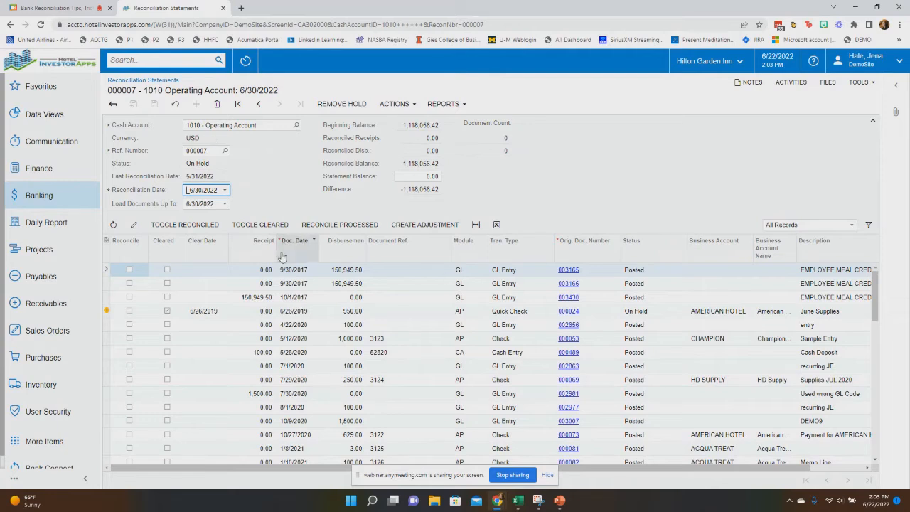
pyautogui.click(345, 248)
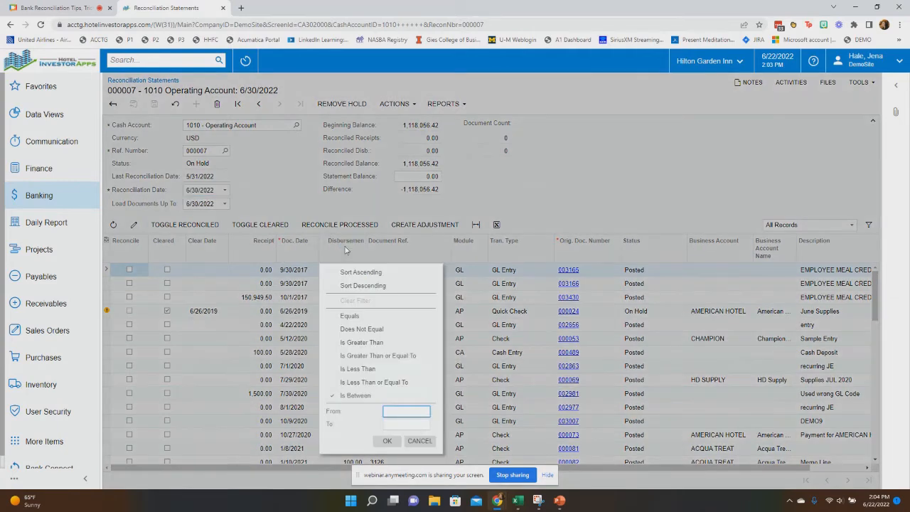
pyautogui.click(550, 199)
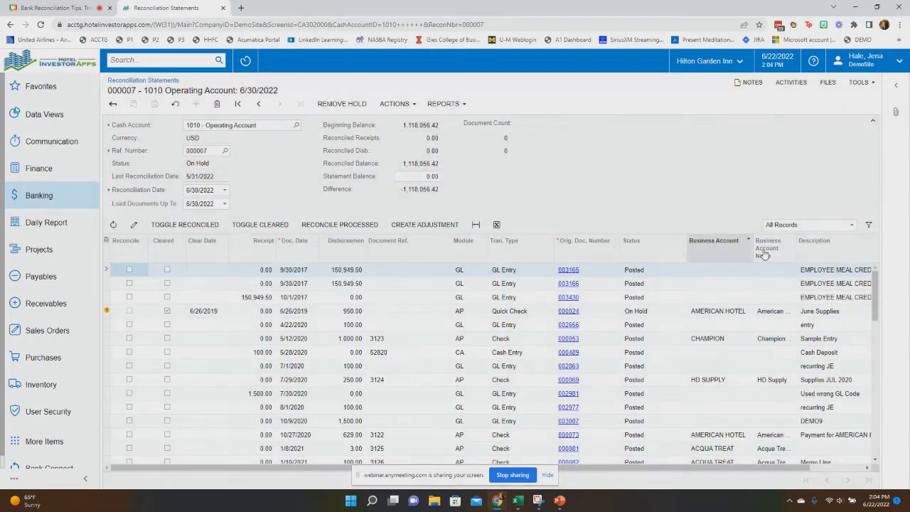
# Add a filter condition for the statement's transactions where Description contains AMEX
pyautogui.click(867, 225)
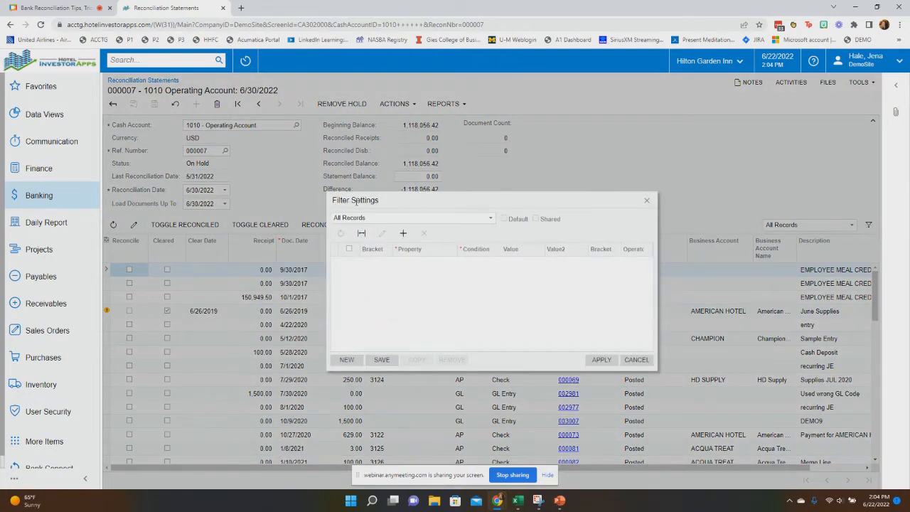
pyautogui.click(403, 239)
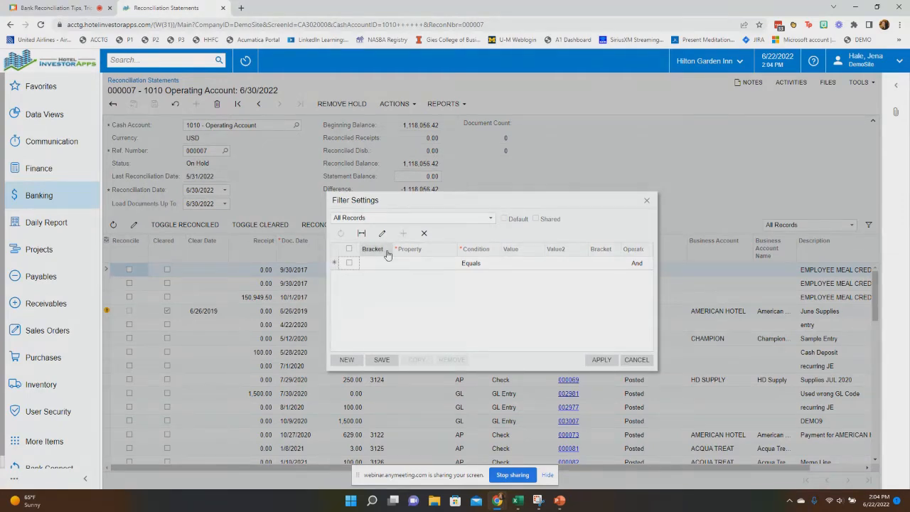
pyautogui.click(424, 264)
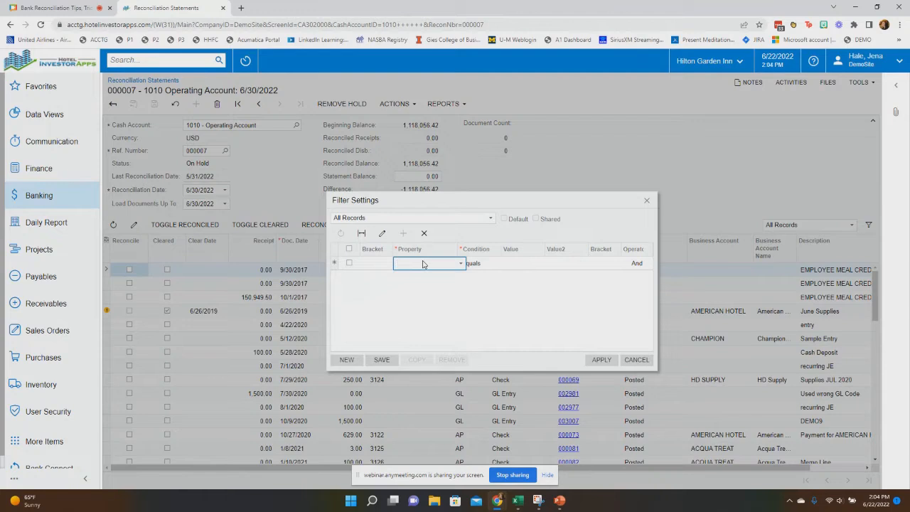
pyautogui.click(423, 264)
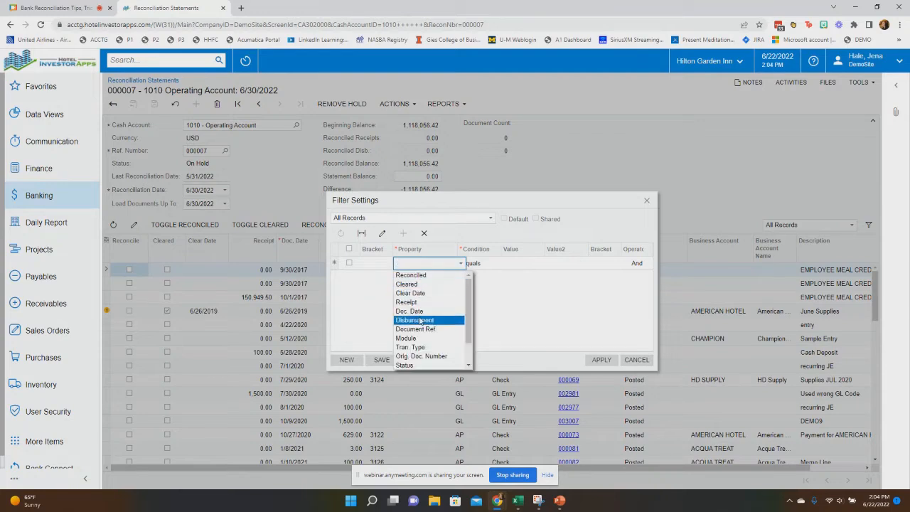
pyautogui.scroll(-1, 419, 321)
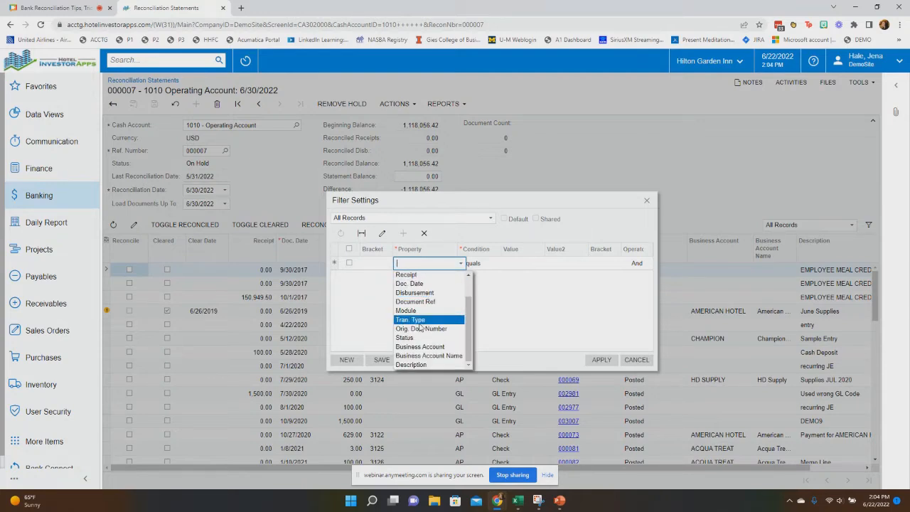
pyautogui.click(414, 365)
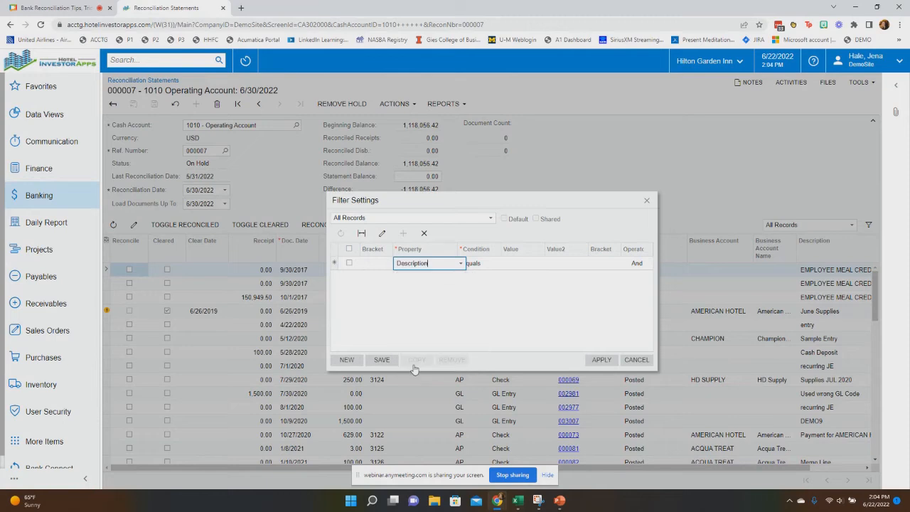
pyautogui.click(497, 264)
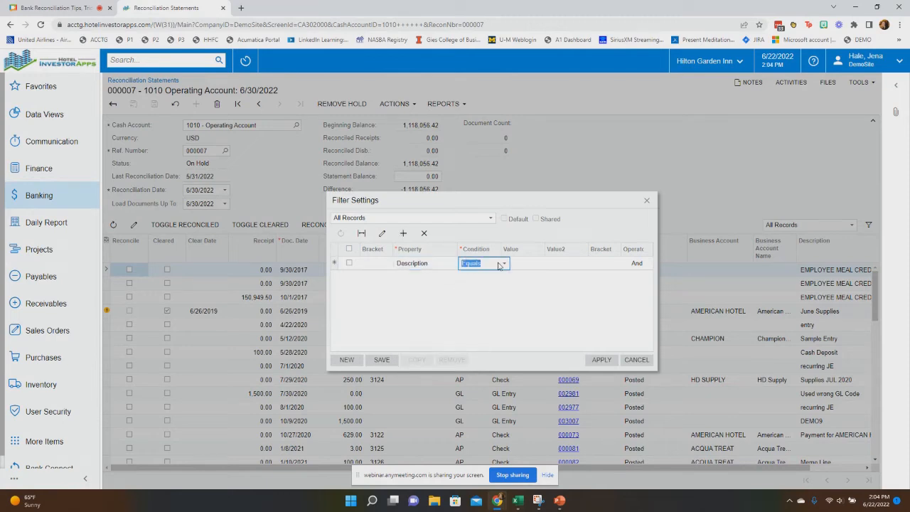
pyautogui.click(501, 264)
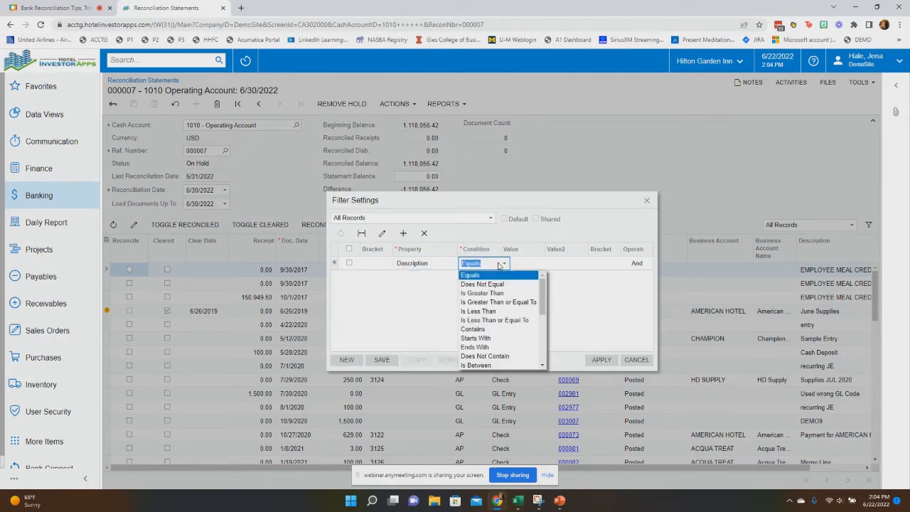
pyautogui.click(477, 330)
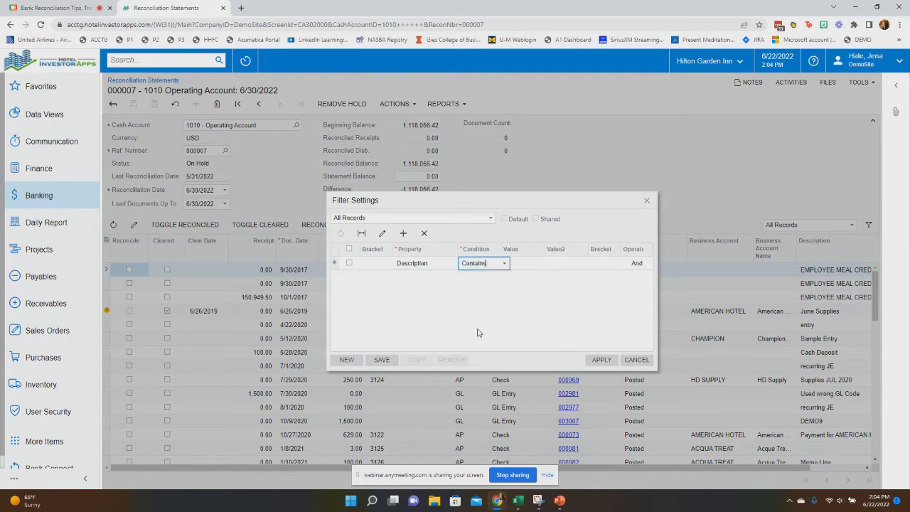
pyautogui.click(519, 262)
pyautogui.write('AMER')
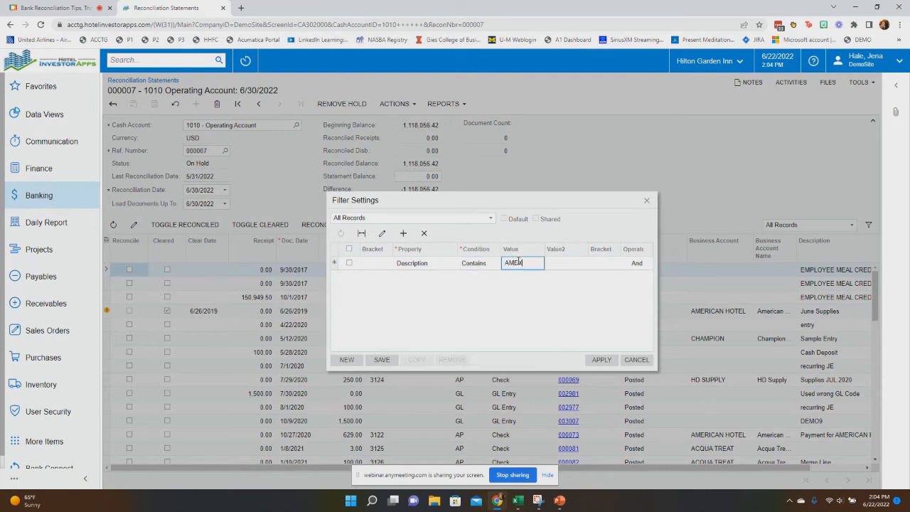
pyautogui.click(498, 302)
# Save the condition as a shared filter named AMEX Deposits and apply it to the transactions
pyautogui.click(380, 361)
pyautogui.write('AMEX Depos')
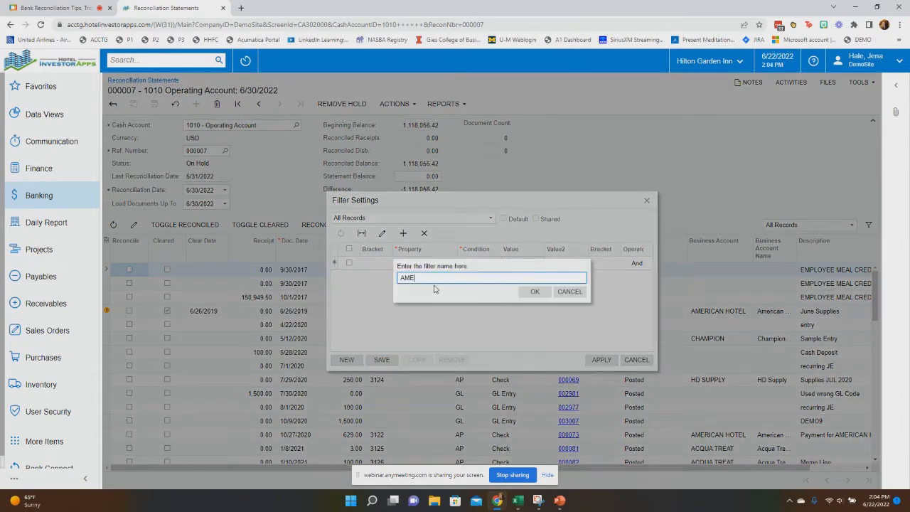
pyautogui.write('its')
pyautogui.click(530, 294)
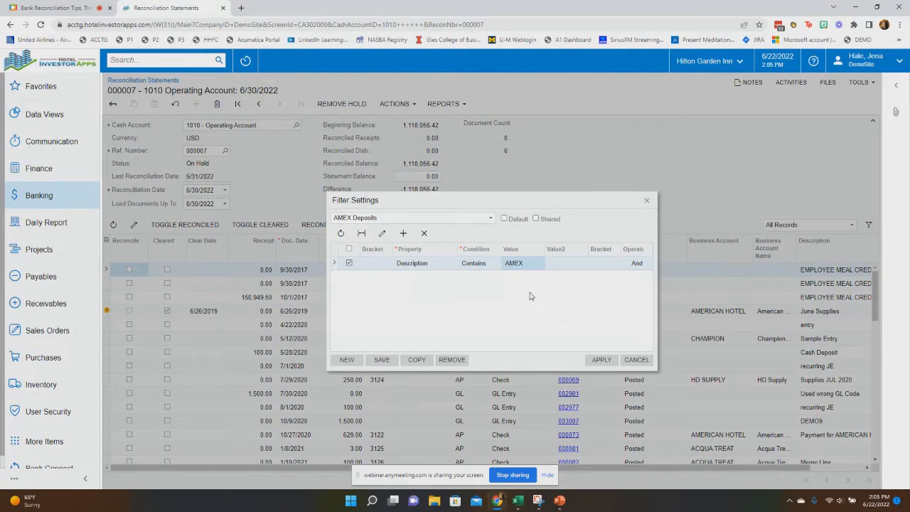
pyautogui.click(536, 219)
pyautogui.click(591, 361)
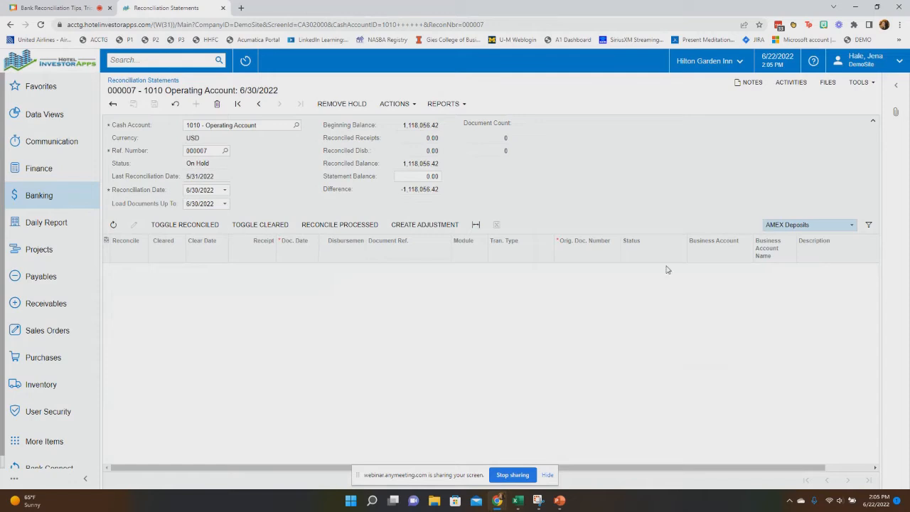
# Show all records again and check how the card deposits are worded in the Description column
pyautogui.click(842, 227)
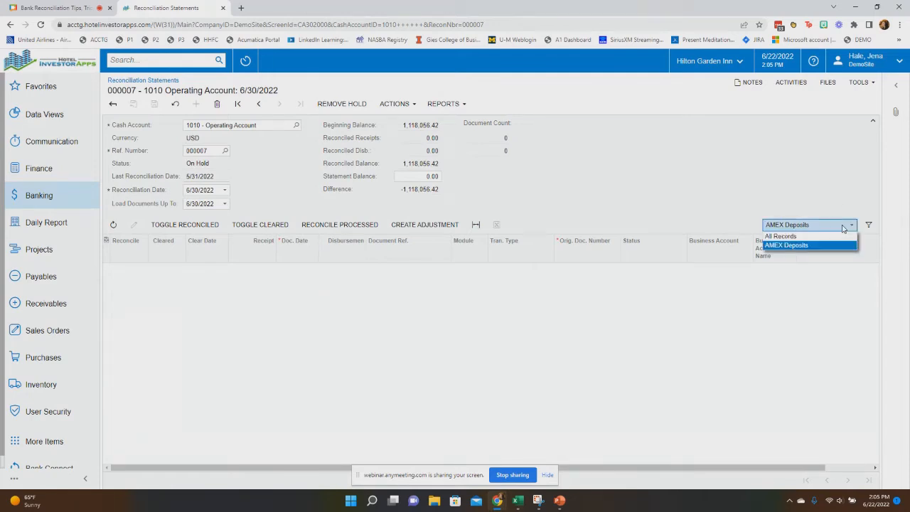
pyautogui.click(782, 236)
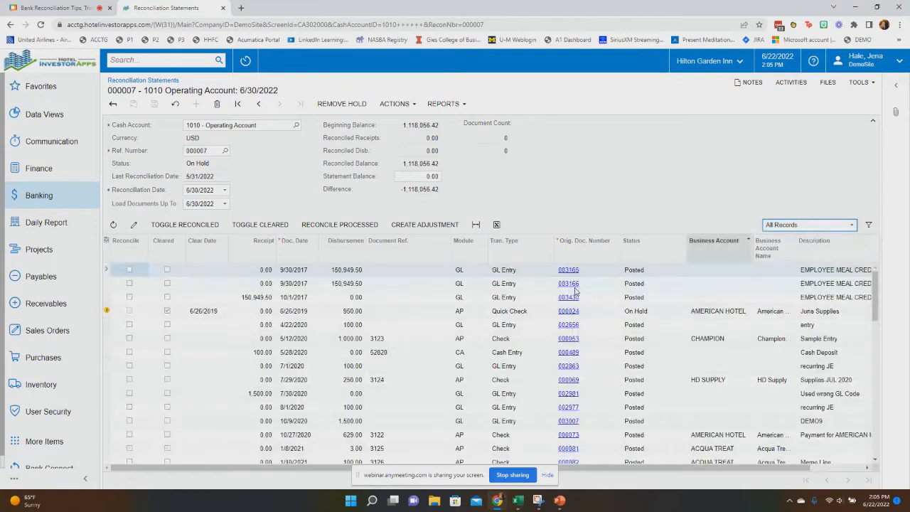
pyautogui.scroll(-15, 628, 353)
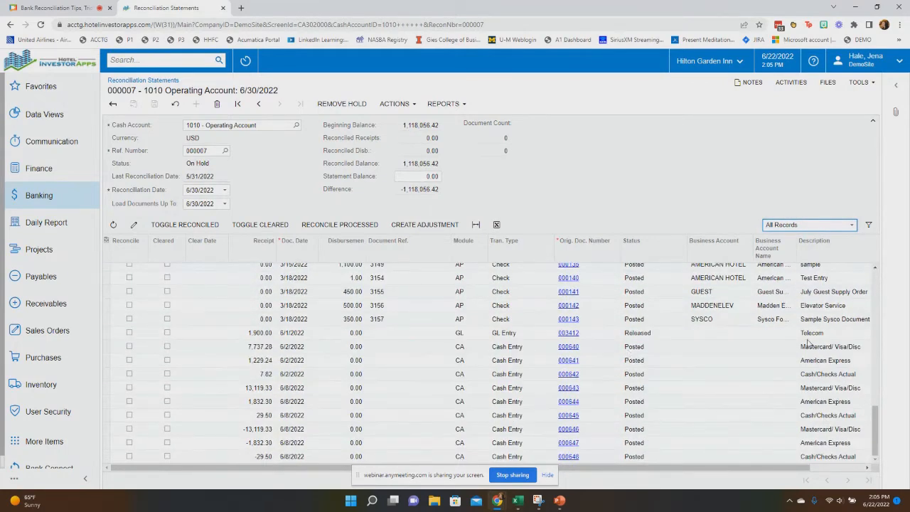
# Change the AMEX Deposits filter's Description value to American, then save and apply the modified shared filter
pyautogui.click(867, 226)
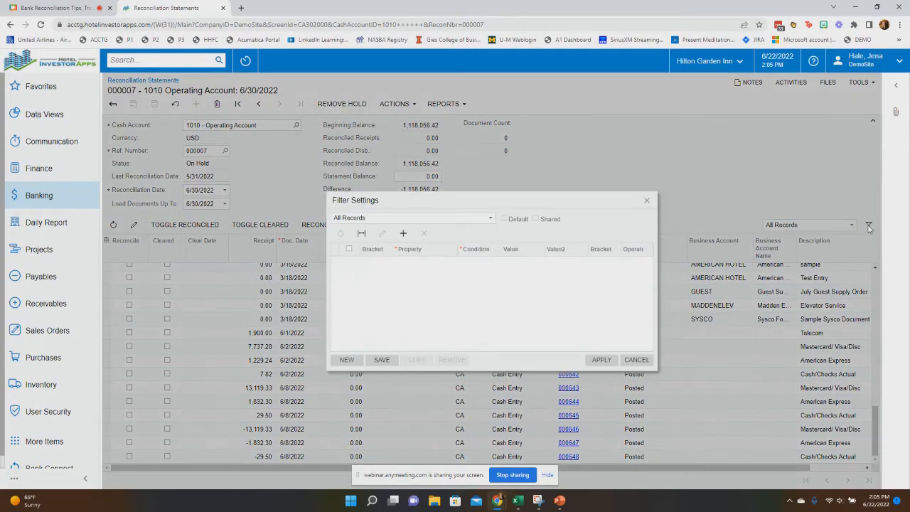
pyautogui.click(489, 218)
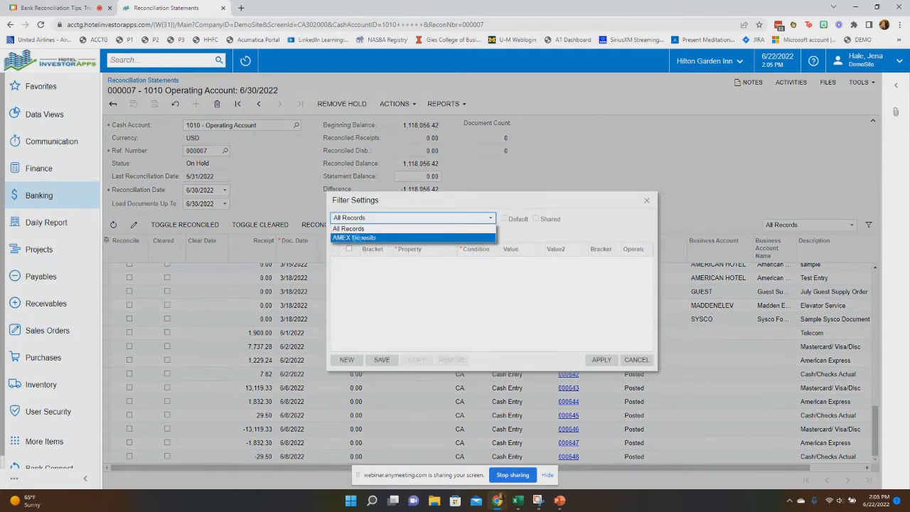
pyautogui.click(370, 233)
pyautogui.click(525, 263)
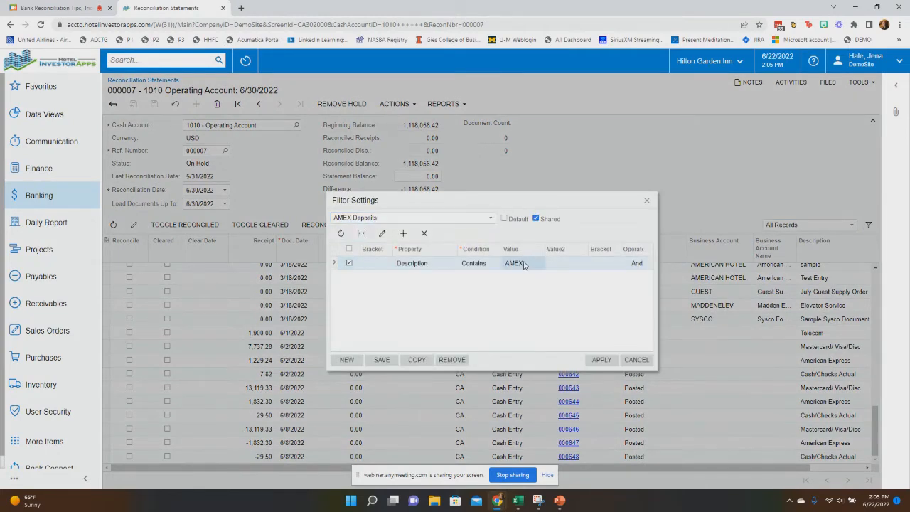
pyautogui.doubleClick(525, 263)
pyautogui.write('American')
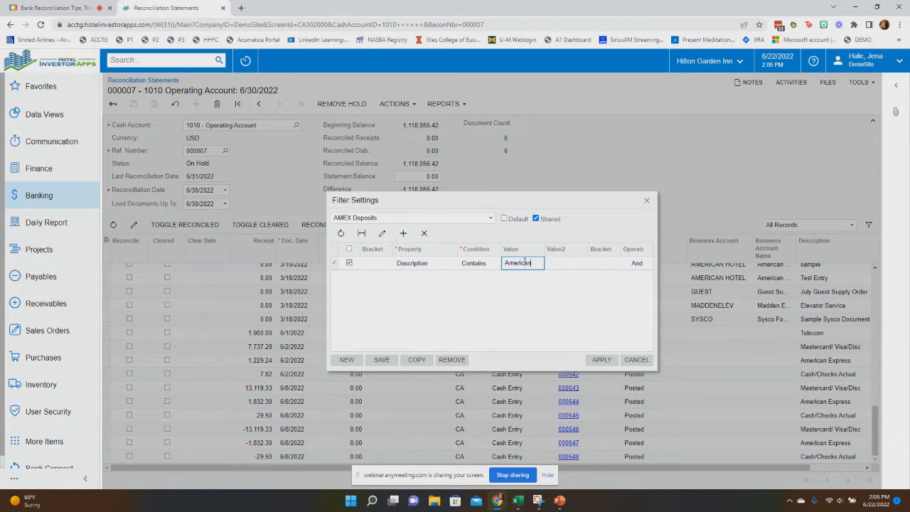
pyautogui.click(380, 361)
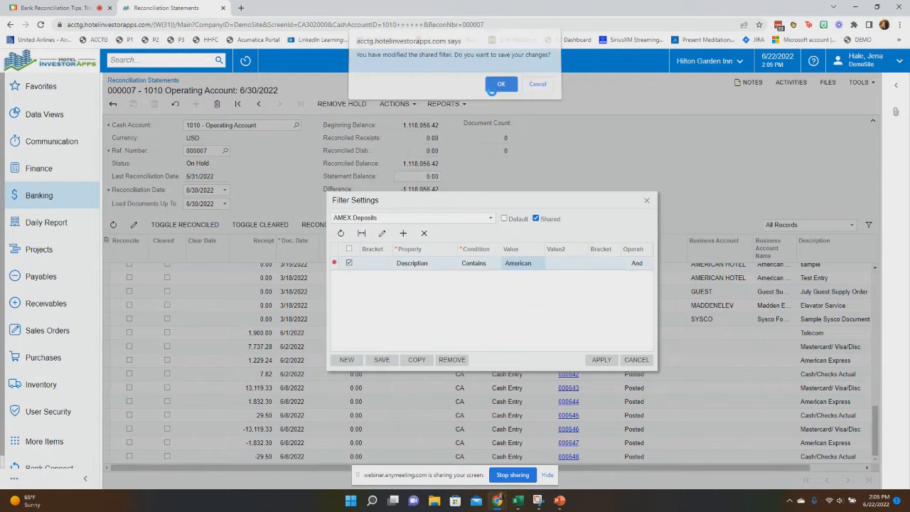
pyautogui.click(493, 92)
pyautogui.click(601, 360)
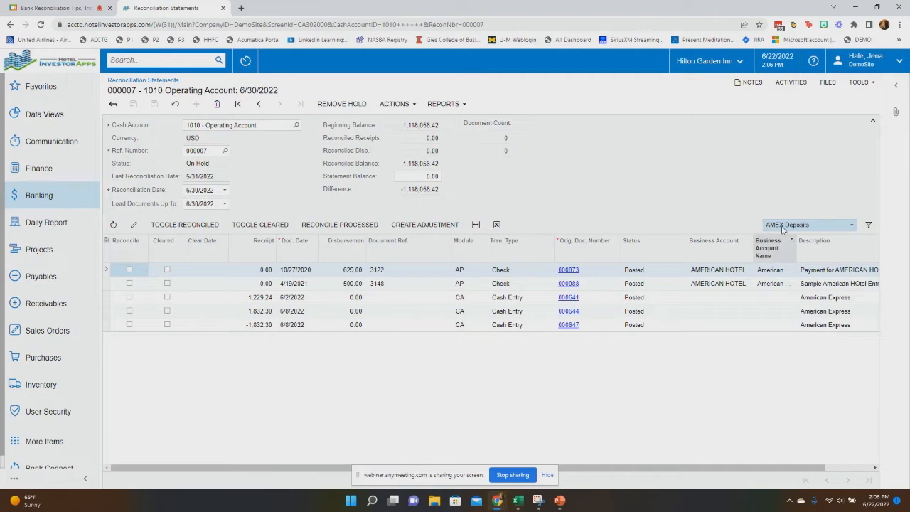
# Show all records and add a new filter condition where Module equals AP
pyautogui.click(848, 225)
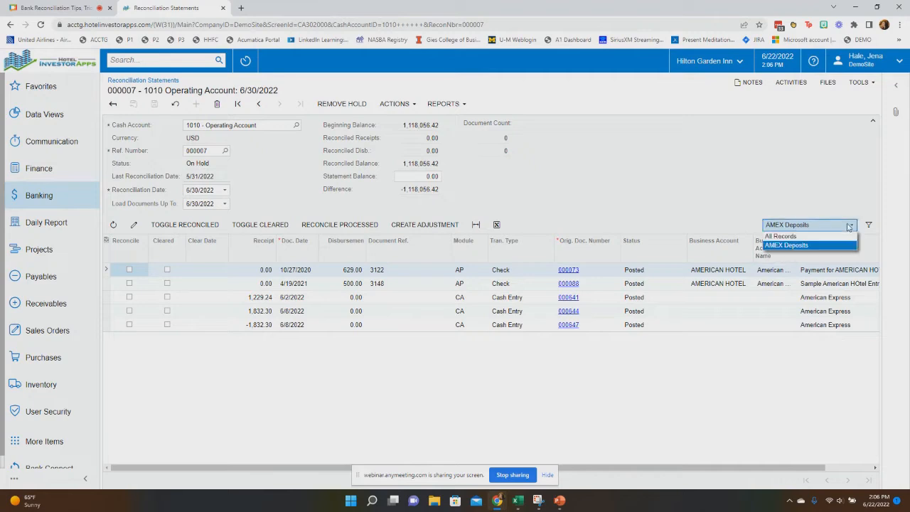
pyautogui.click(785, 236)
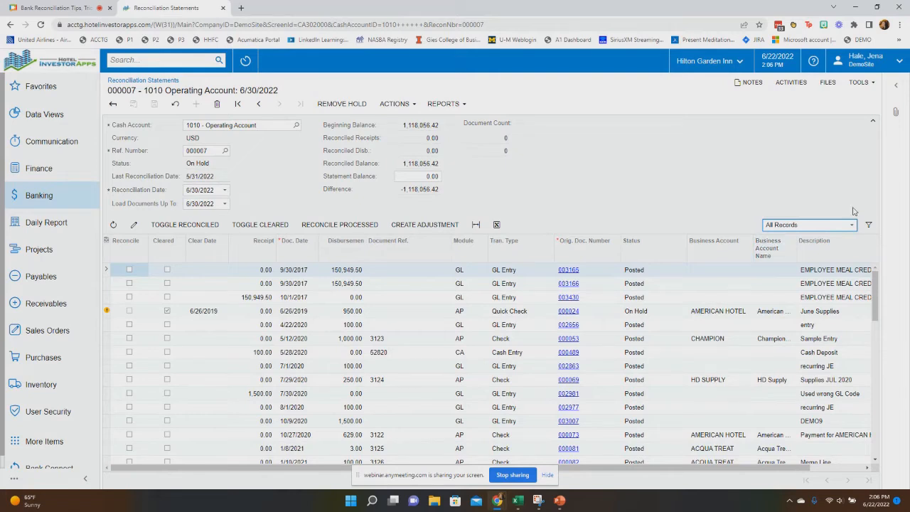
pyautogui.click(868, 224)
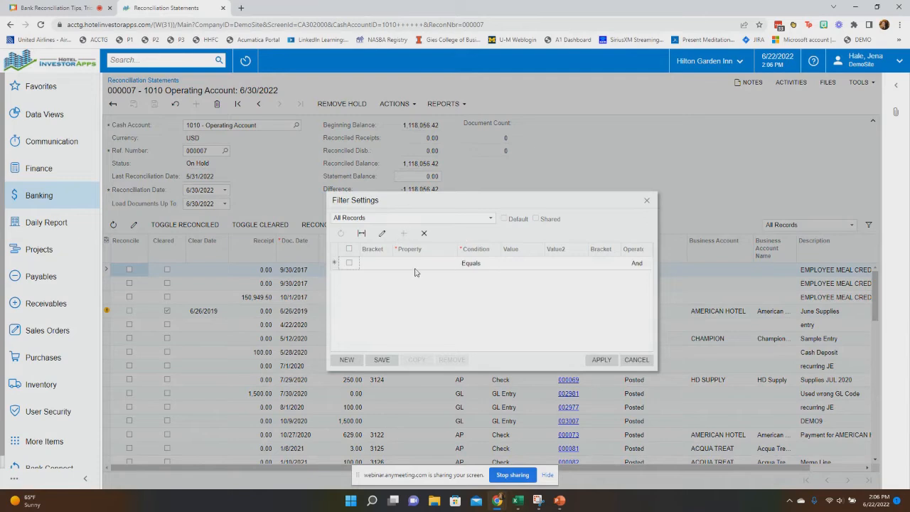
pyautogui.click(425, 264)
pyautogui.click(460, 265)
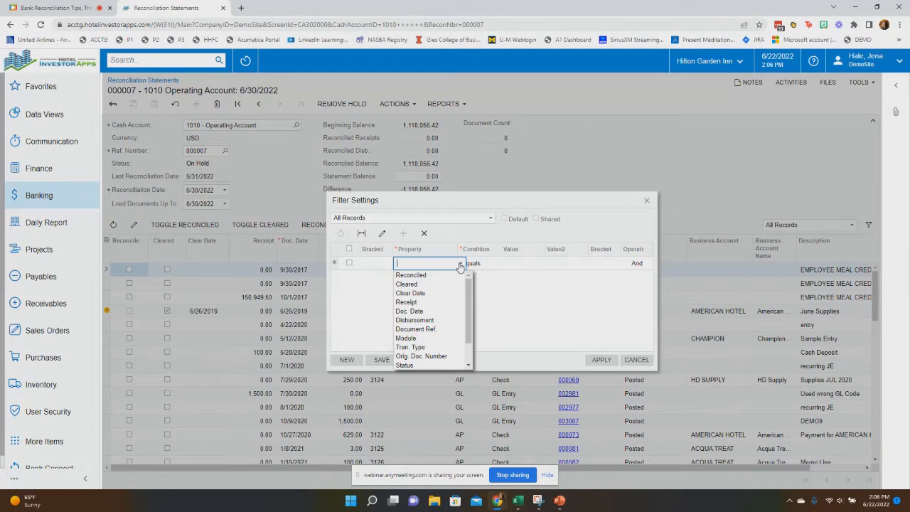
pyautogui.click(414, 338)
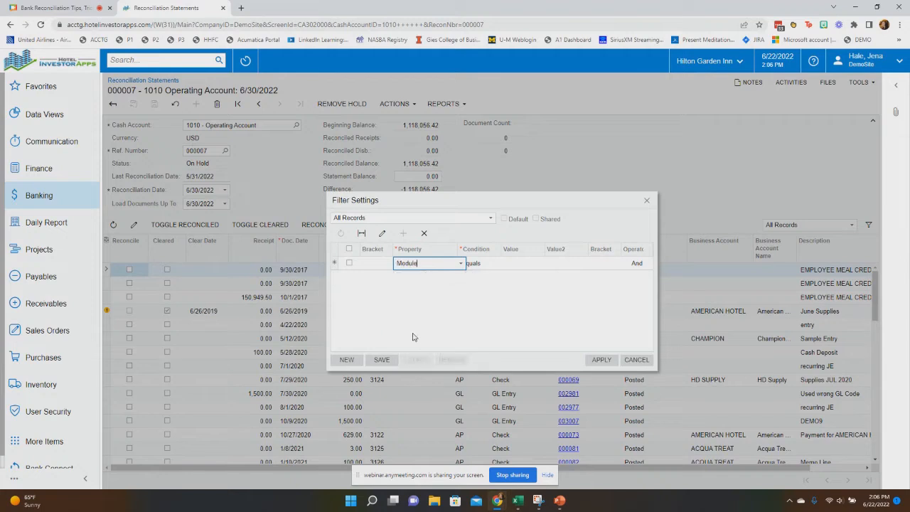
pyautogui.click(526, 265)
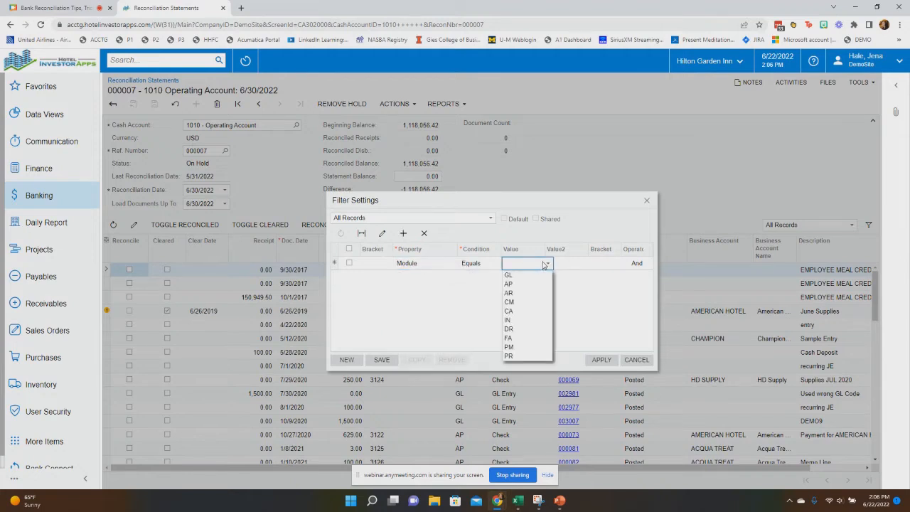
pyautogui.click(508, 284)
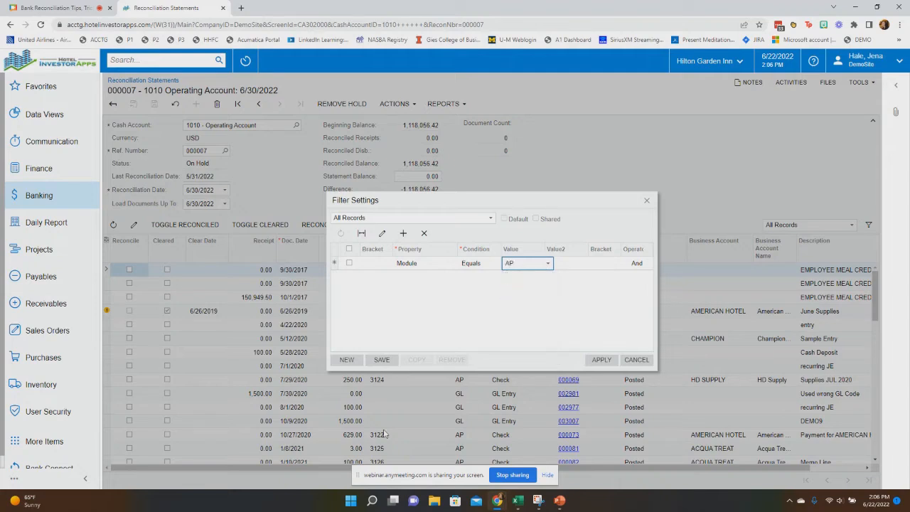
# Save the condition as a shared filter named AP and apply it to the transactions
pyautogui.click(382, 360)
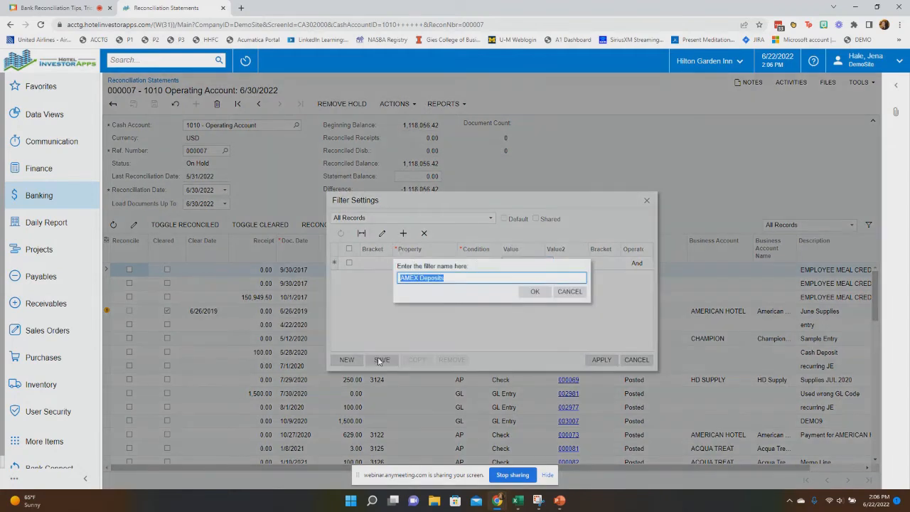
pyautogui.write('AP')
pyautogui.click(534, 292)
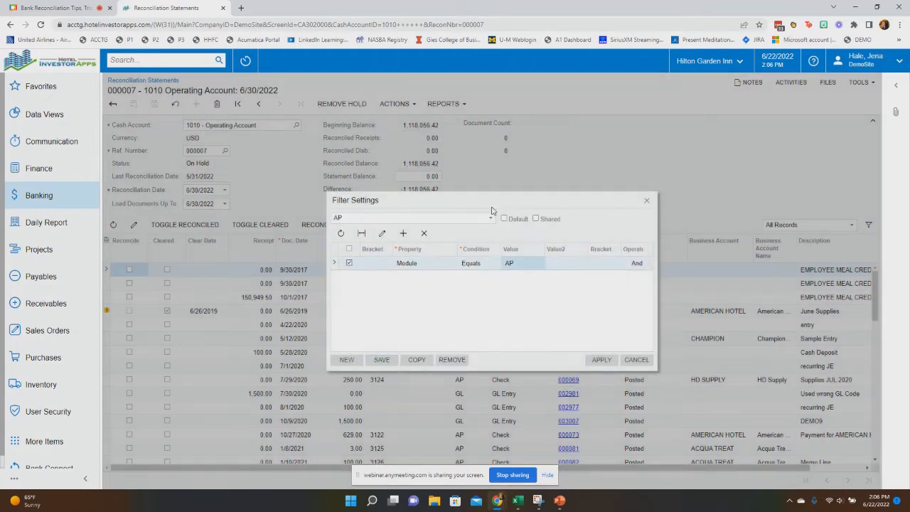
pyautogui.click(535, 218)
pyautogui.click(601, 360)
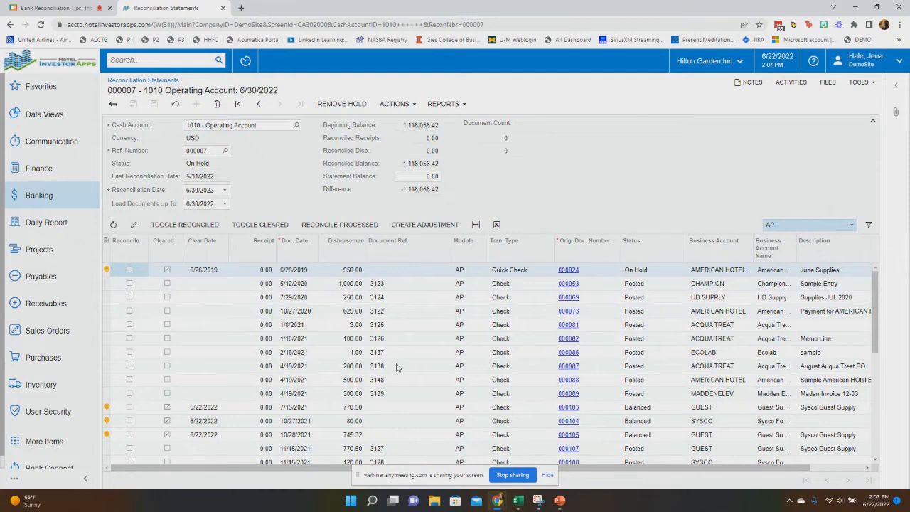
# Switch between the AMEX Deposits and AP filters and look through the AP transactions
pyautogui.click(835, 228)
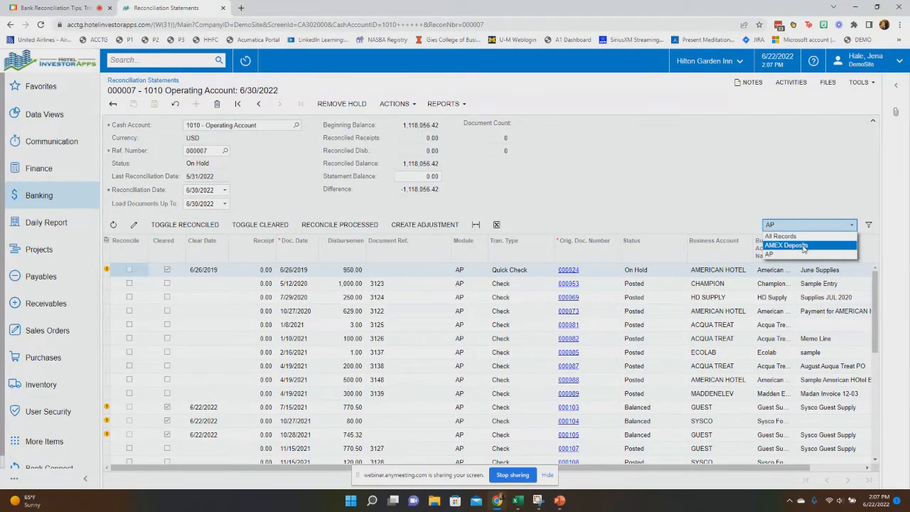
pyautogui.click(804, 245)
pyautogui.click(808, 229)
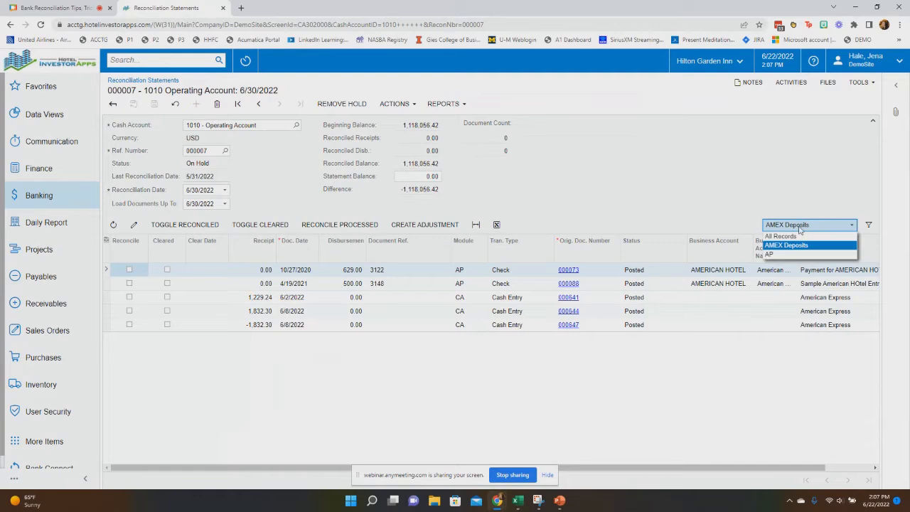
pyautogui.click(782, 256)
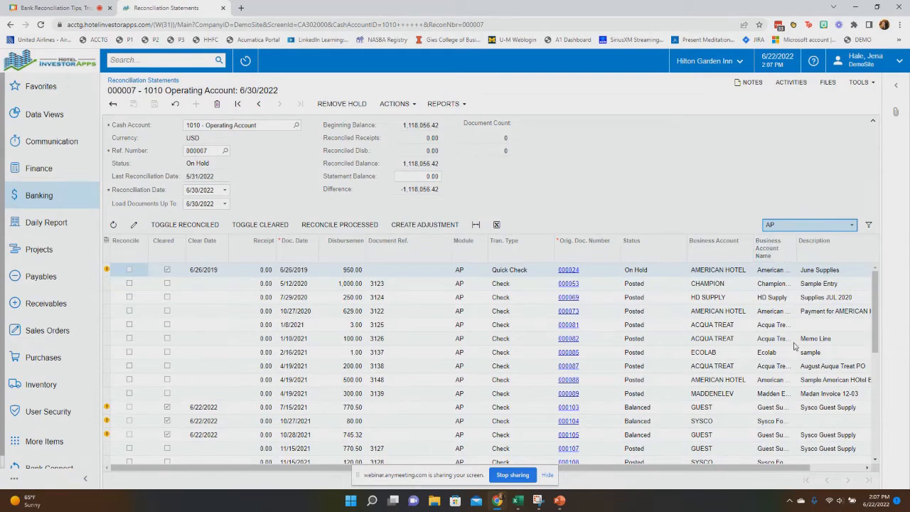
pyautogui.scroll(-6, 794, 346)
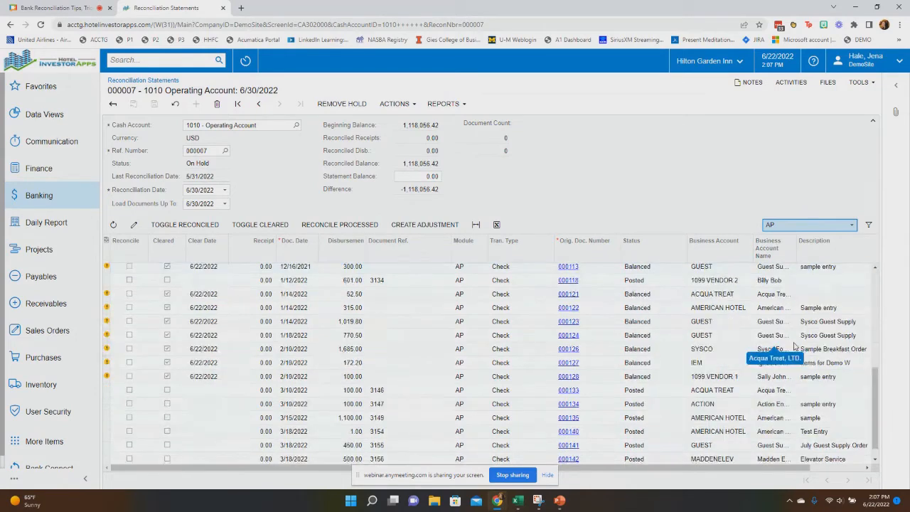
# Show all records and filter the transactions by the Description value Sysco Guest Supply
pyautogui.click(826, 226)
pyautogui.click(779, 236)
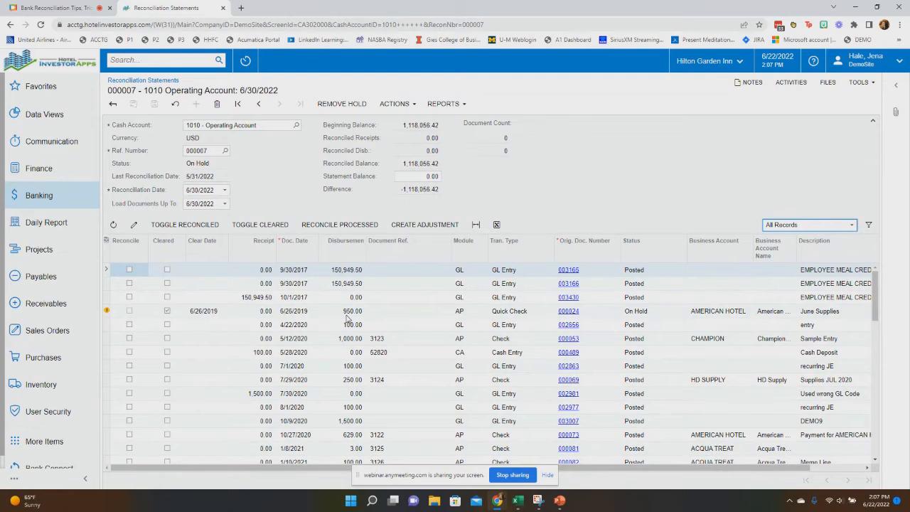
pyautogui.scroll(-3, 638, 382)
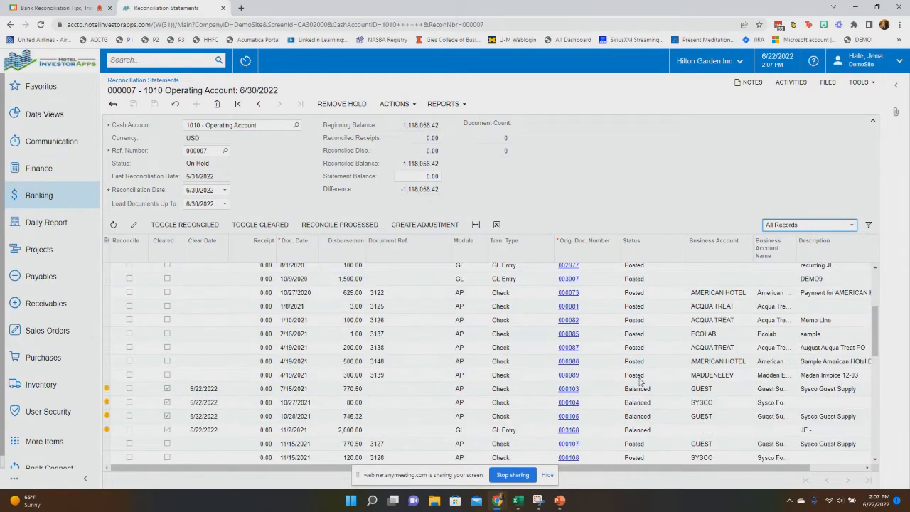
pyautogui.click(821, 392)
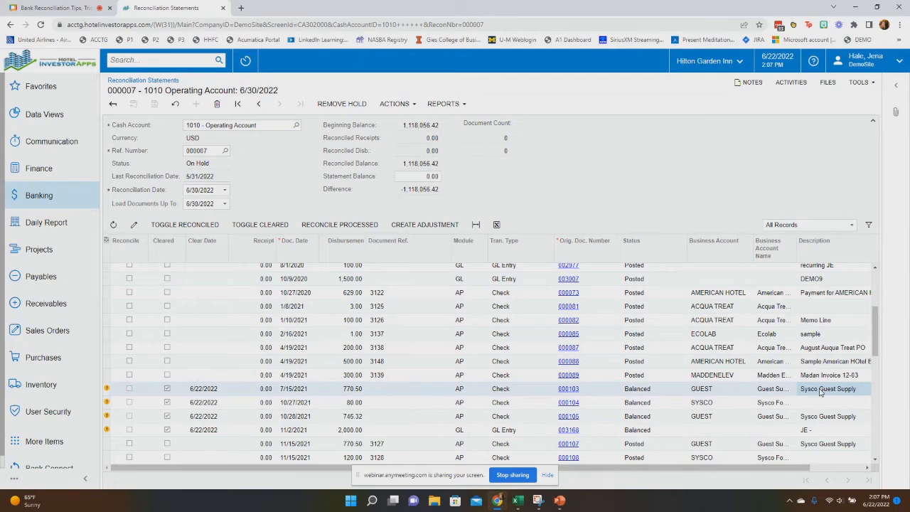
pyautogui.hotkey('shift', 'f')
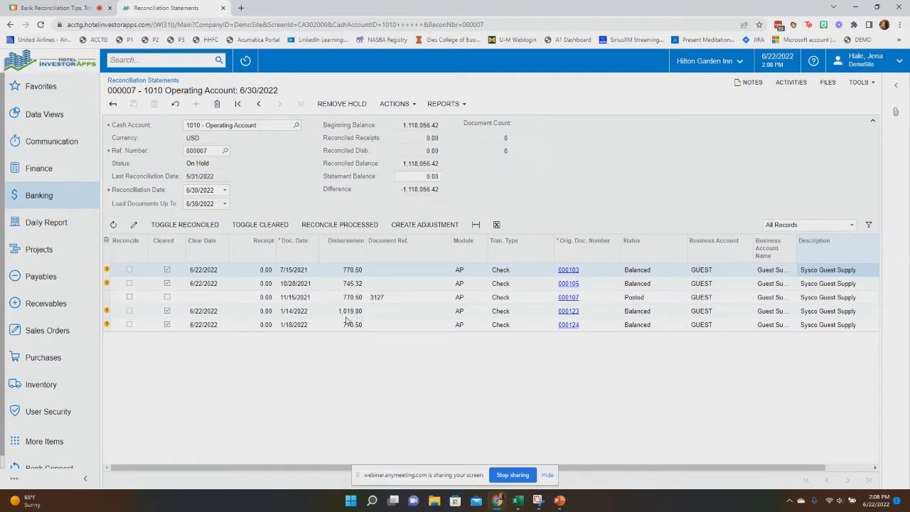
# Set Load Documents Up To to 1/14/2022 and toggle the filtered Sysco Guest Supply transactions as reconciled
pyautogui.click(186, 204)
pyautogui.moveTo(107, 269)
pyautogui.write('0114')
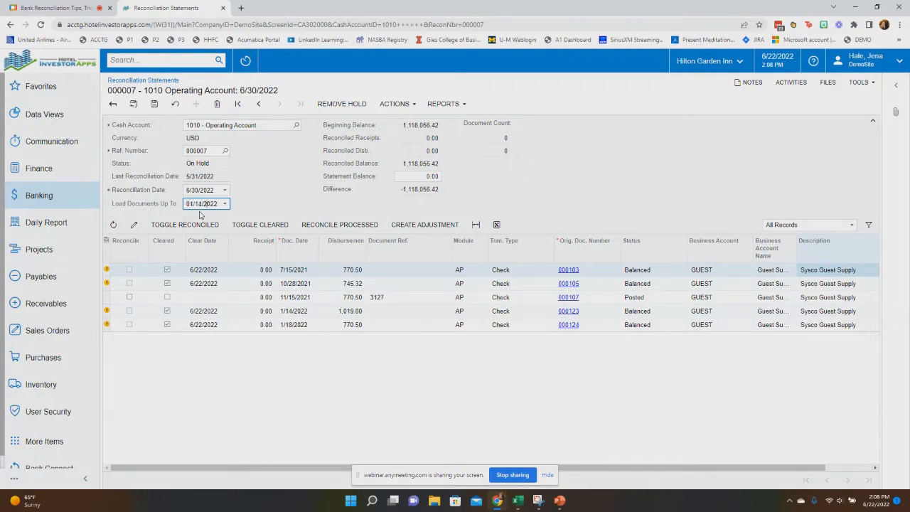
pyautogui.press('Tab')
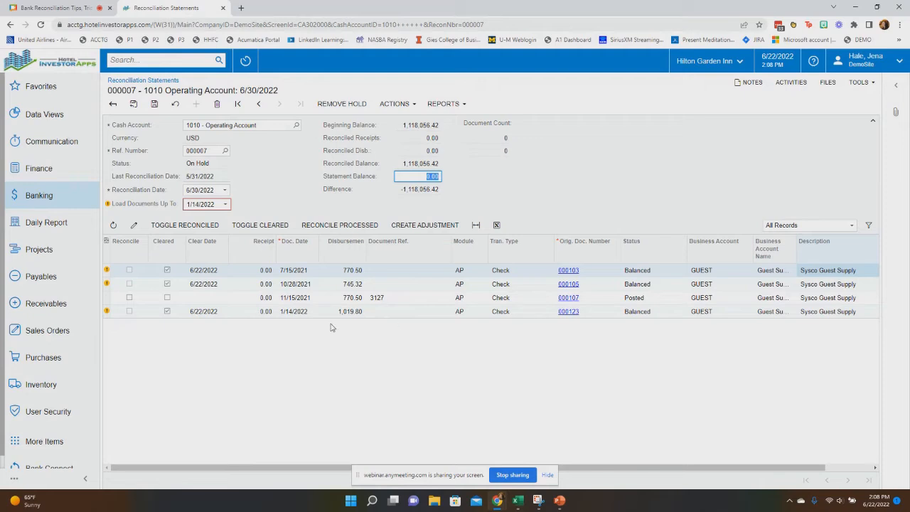
pyautogui.click(183, 226)
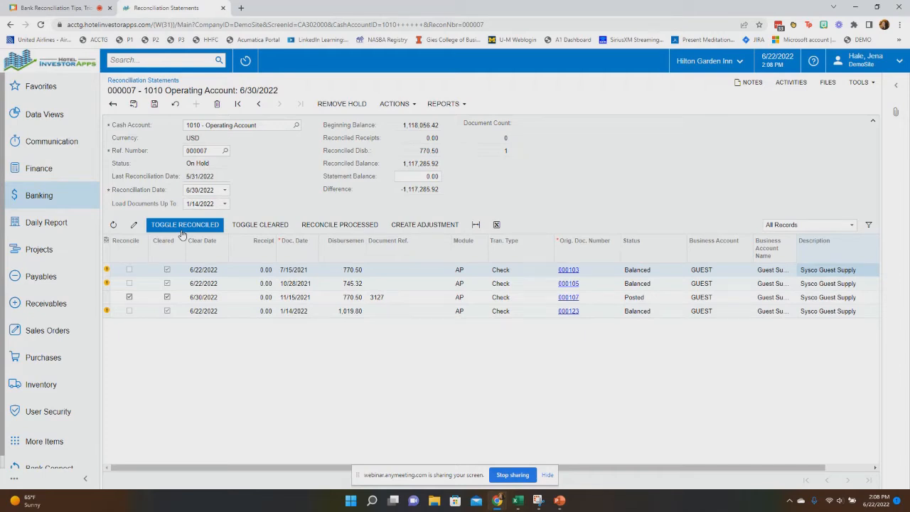
# Apply the AMEX Deposits filter and set Load Documents Up To to 6/30/2022
pyautogui.click(843, 226)
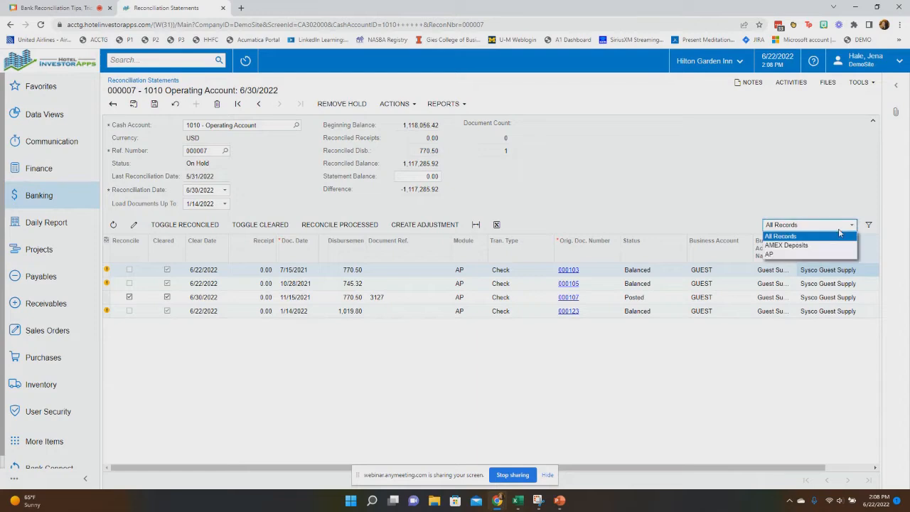
pyautogui.click(793, 246)
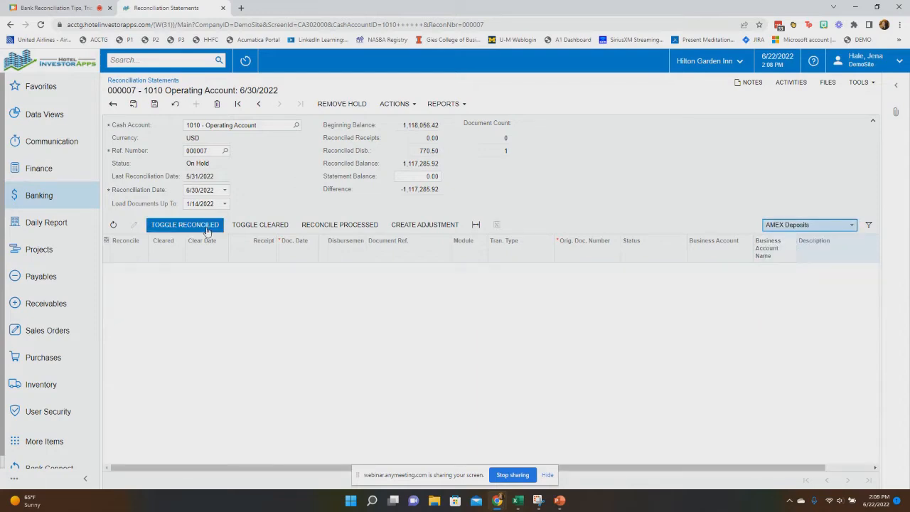
pyautogui.click(208, 203)
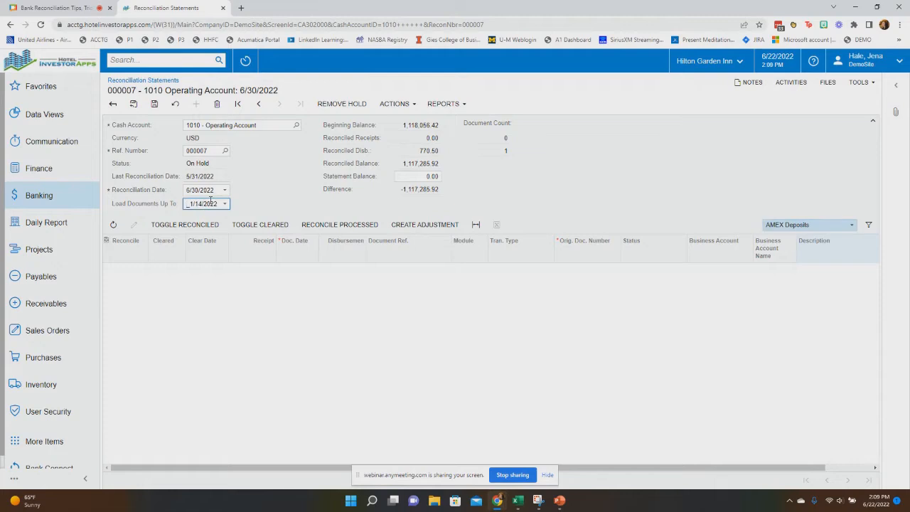
pyautogui.write('0630')
pyautogui.press('Tab')
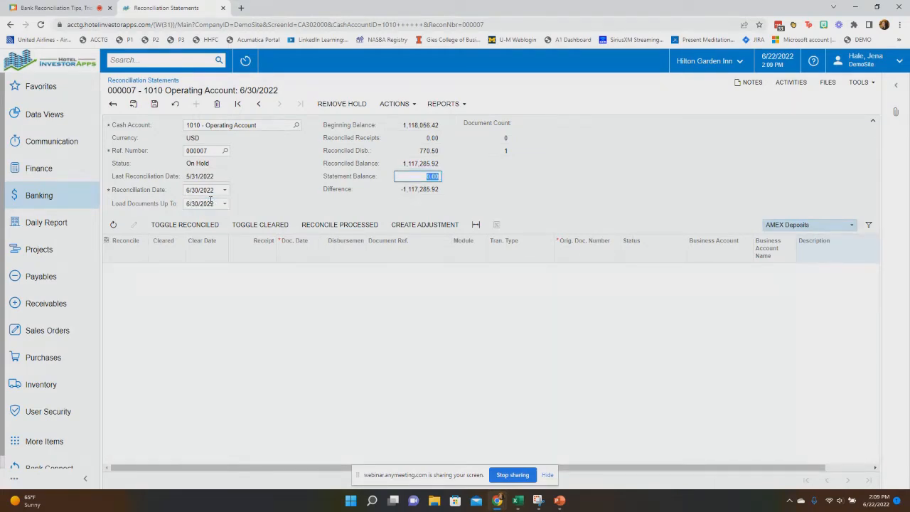
# Return to all records and clear the Sysco Guest Supply filter from the Description column
pyautogui.click(851, 226)
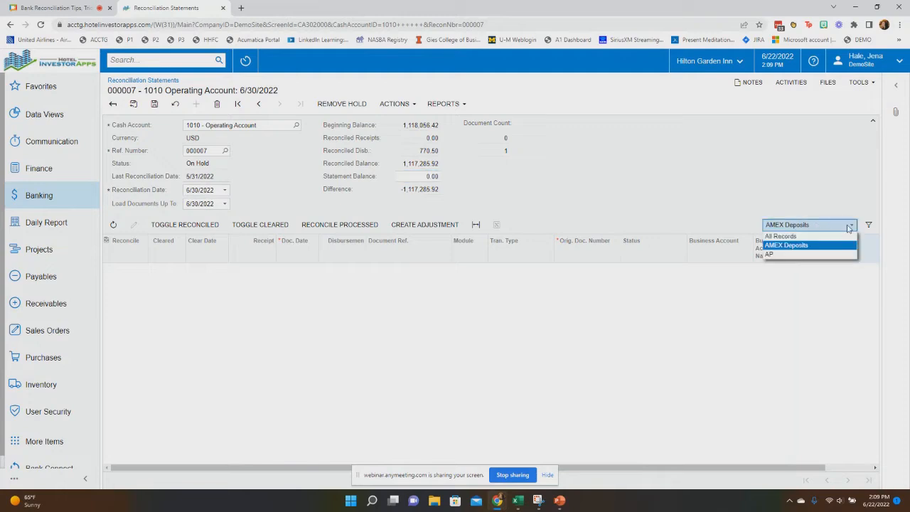
pyautogui.click(766, 246)
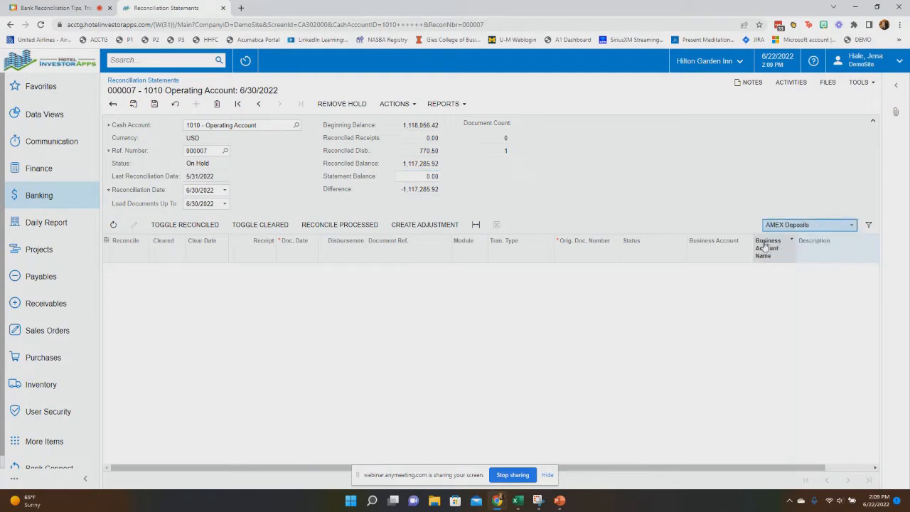
pyautogui.click(828, 225)
pyautogui.click(774, 236)
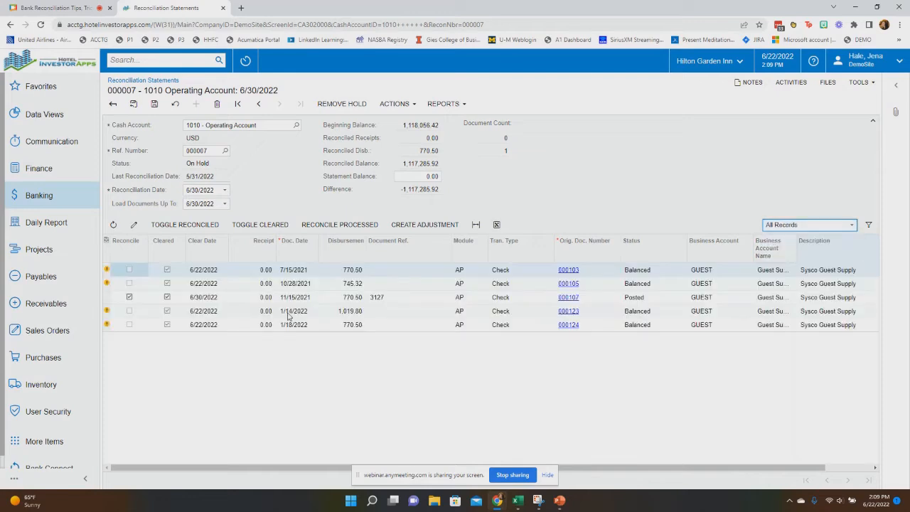
pyautogui.click(814, 242)
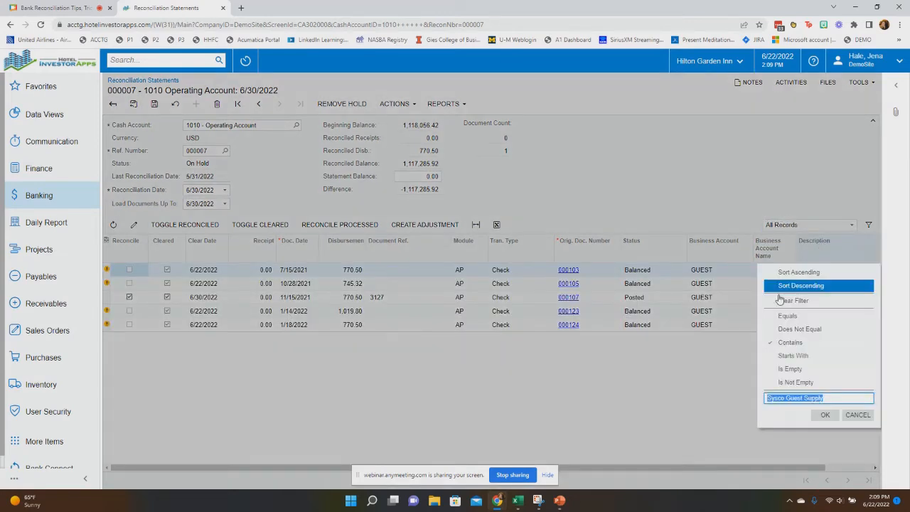
pyautogui.click(780, 300)
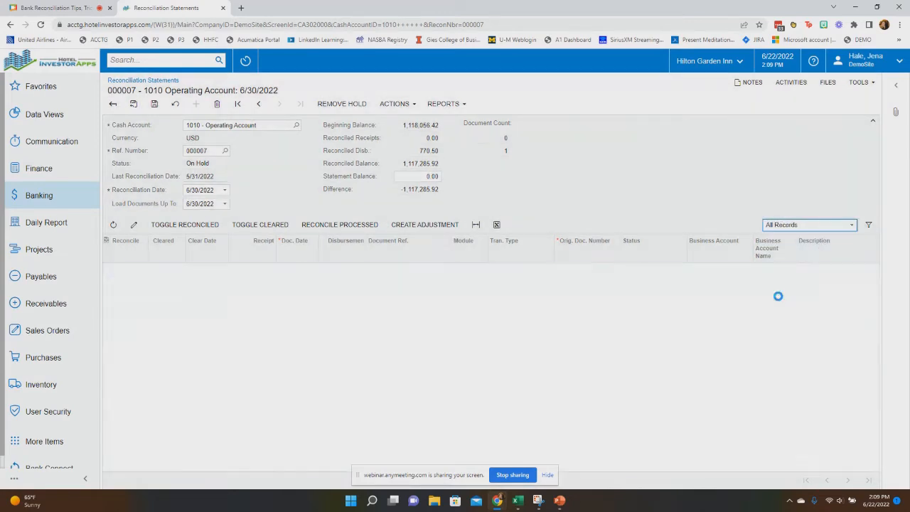
# Apply the AMEX Deposits filter and fit the transaction columns to the screen width
pyautogui.click(849, 225)
pyautogui.click(782, 245)
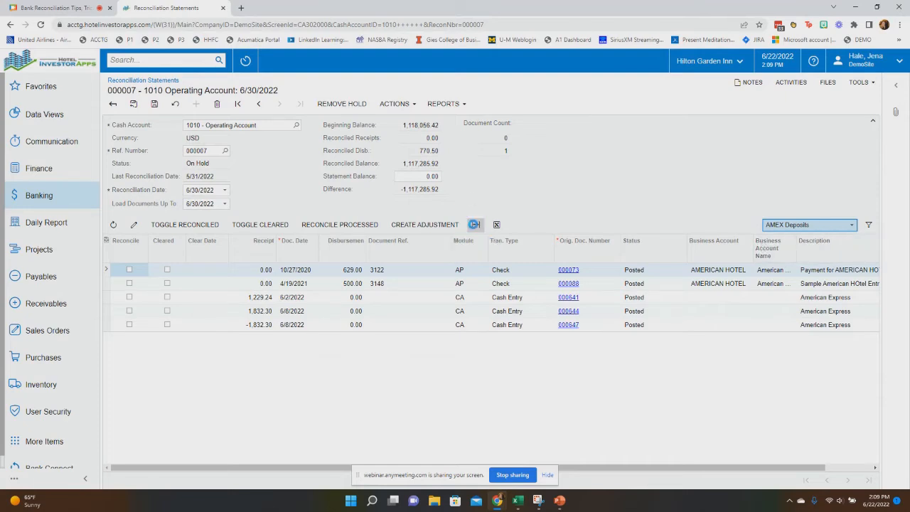
pyautogui.click(475, 226)
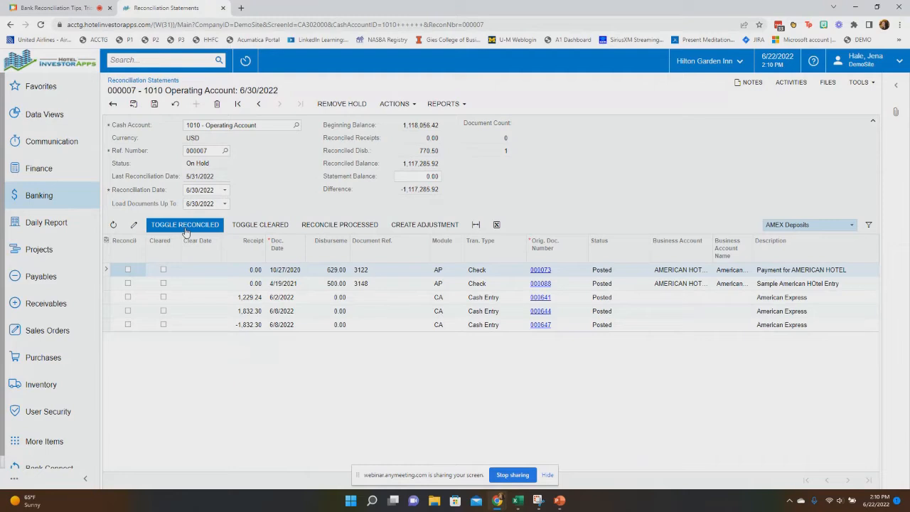
# Review the entry types available for a new adjustment on the Operating Account and close the adjustment without saving
pyautogui.click(396, 228)
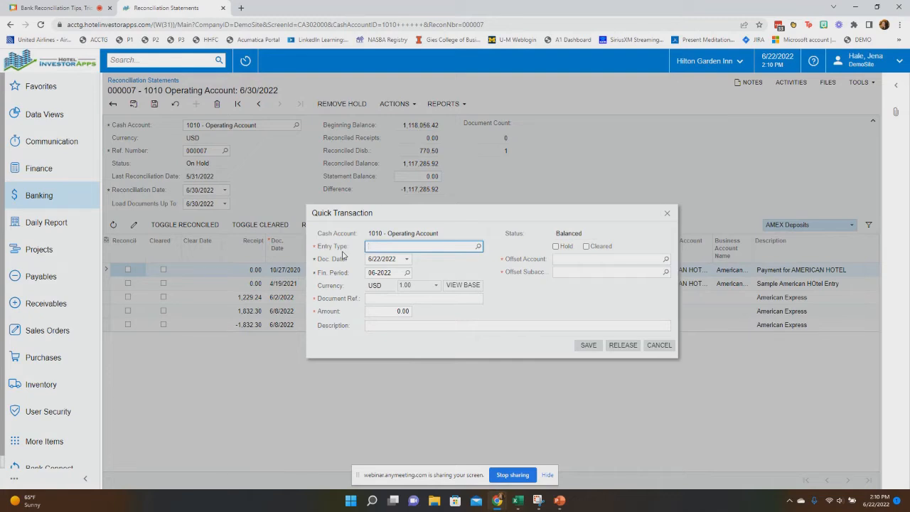
pyautogui.click(477, 247)
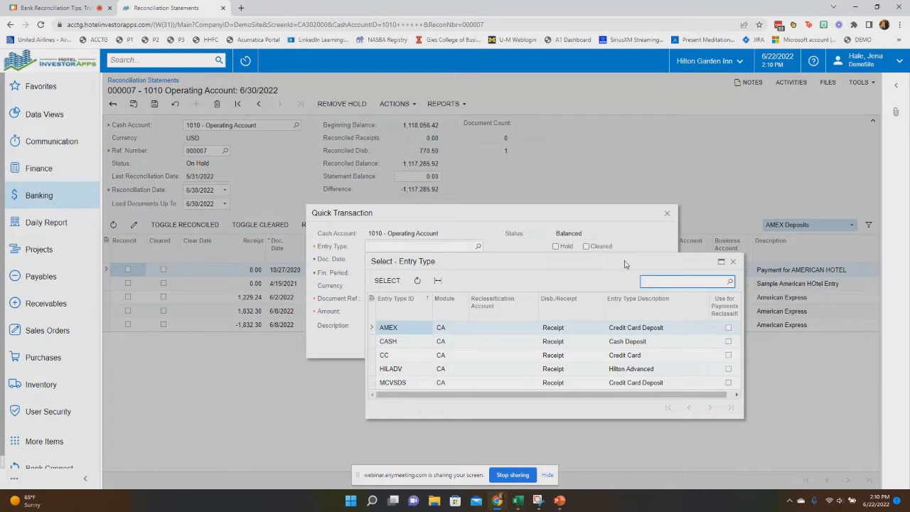
pyautogui.click(732, 262)
pyautogui.click(667, 214)
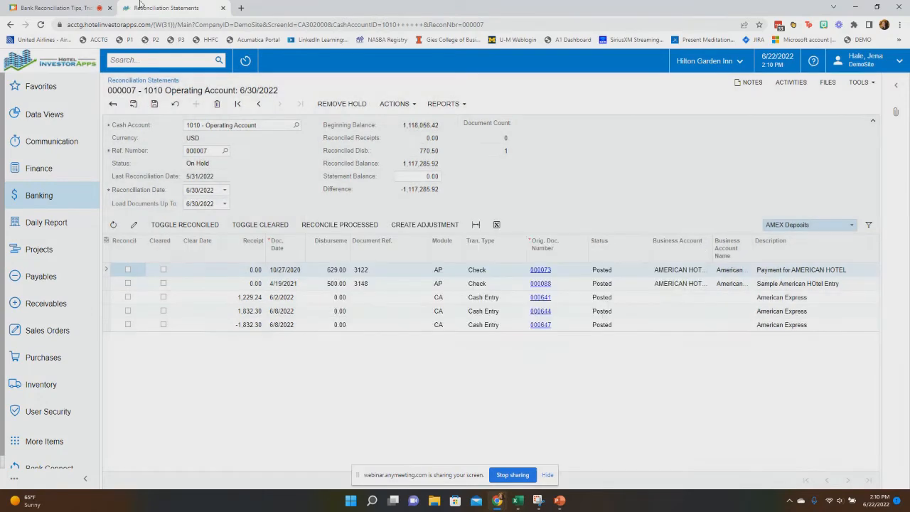
# Duplicate the reconciliation statement in a second browser tab and open the banking Entry Types list there
pyautogui.rightClick(136, 7)
pyautogui.click(163, 71)
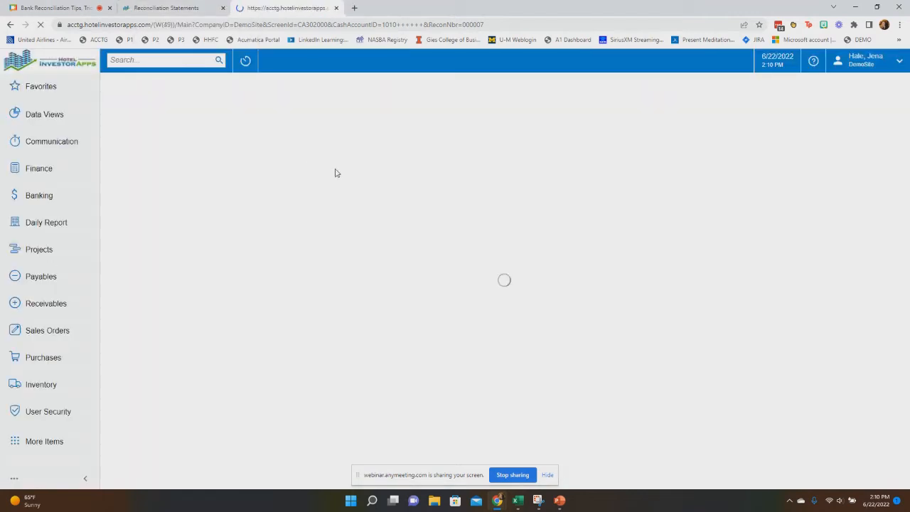
pyautogui.click(47, 195)
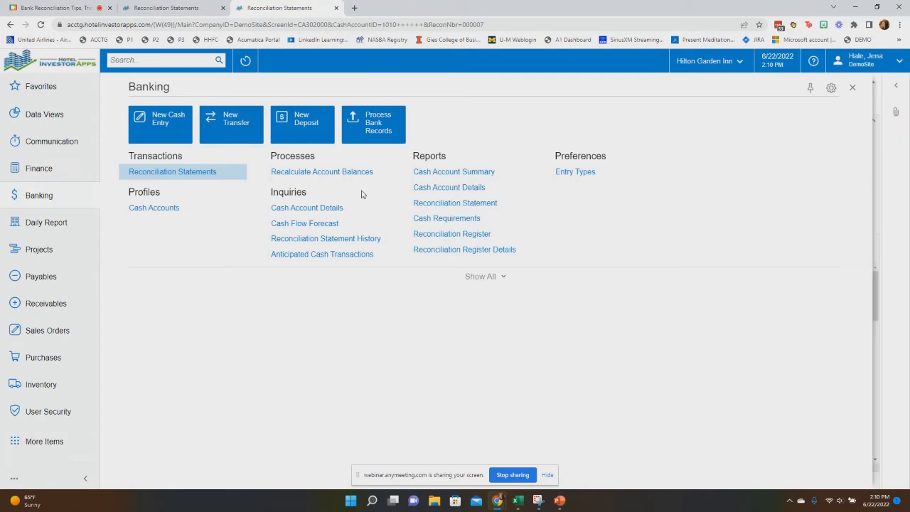
pyautogui.click(573, 173)
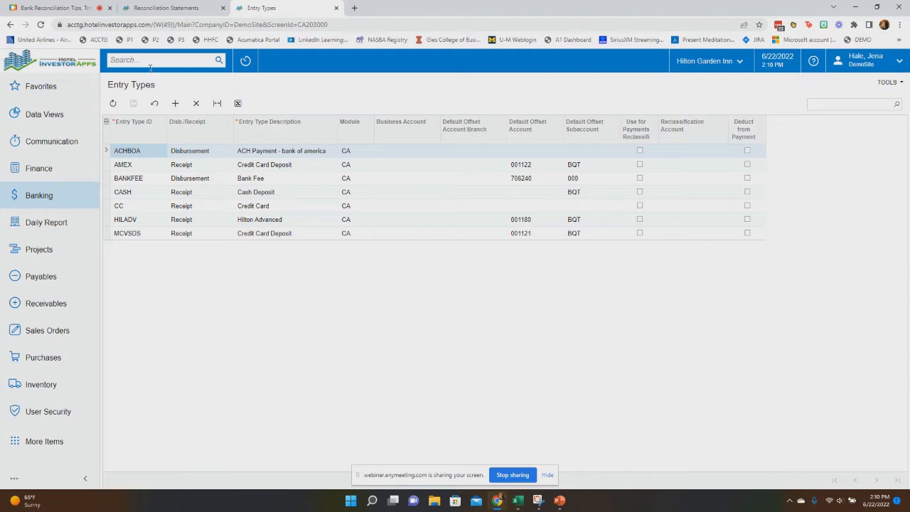
# Add an entry type with ID SHORT, set it as a Disbursement and describe it as Cash Short
pyautogui.click(175, 104)
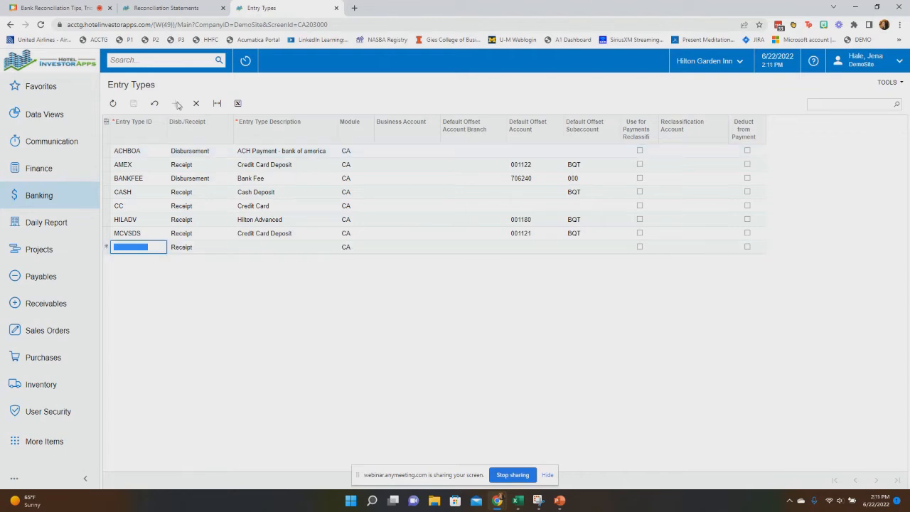
pyautogui.write('SHORT')
pyautogui.press('Tab')
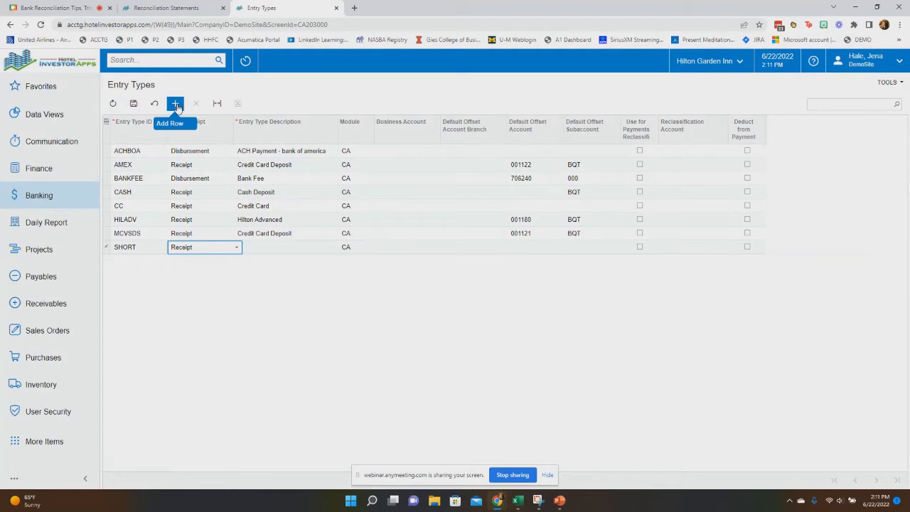
pyautogui.click(236, 246)
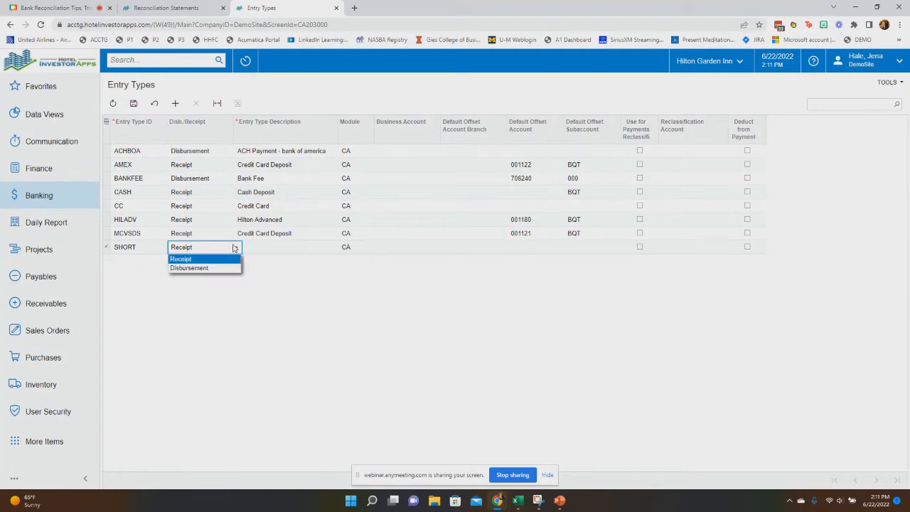
pyautogui.click(195, 268)
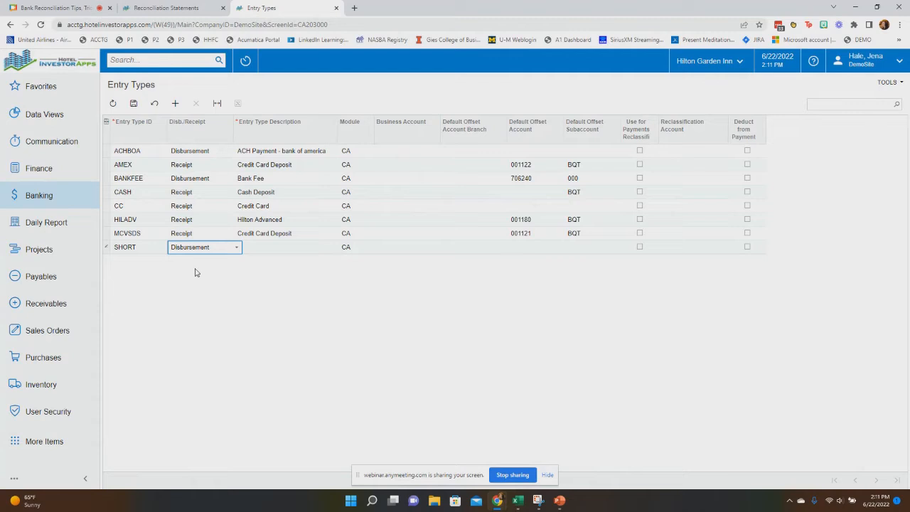
pyautogui.press('Tab')
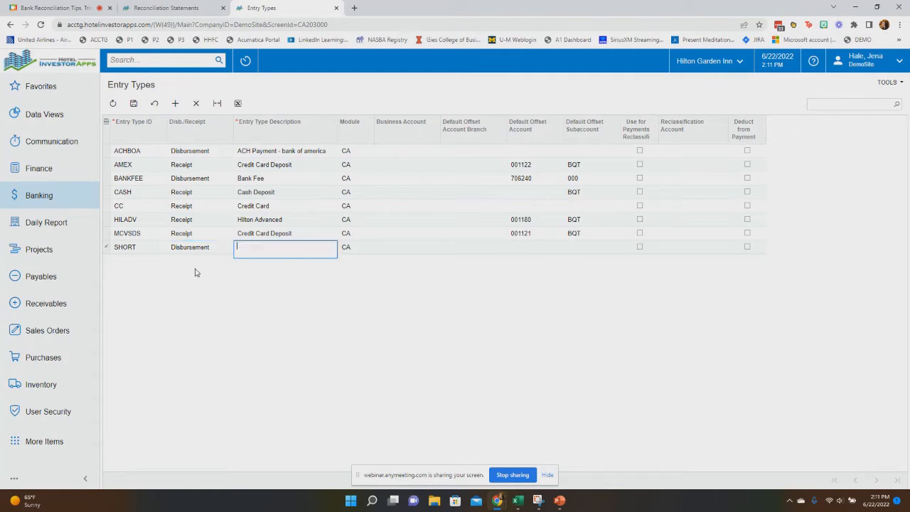
pyautogui.write('Cash Short')
pyautogui.press('Tab')
pyautogui.press('Tab')
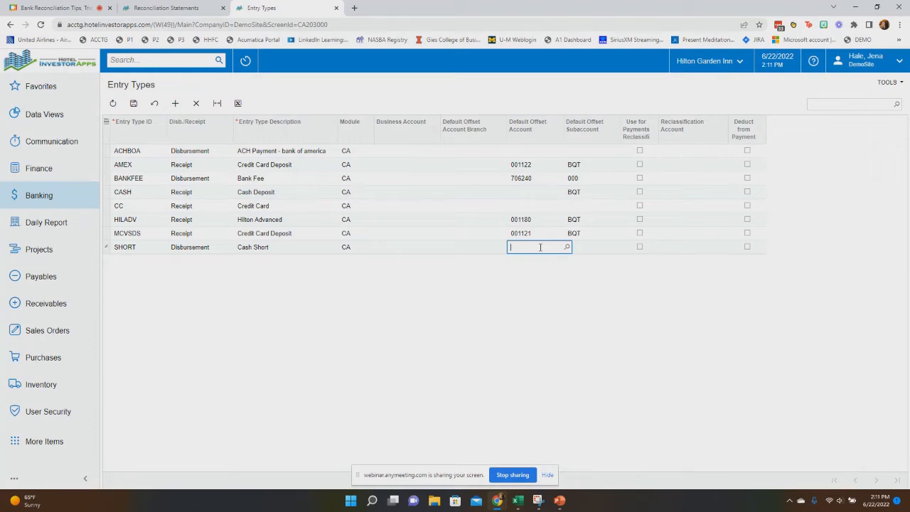
# Set the SHORT entry type's default offset account to 706401 Cash Overages and Shortages with subaccount 000, and save the entry types
pyautogui.write('cash o')
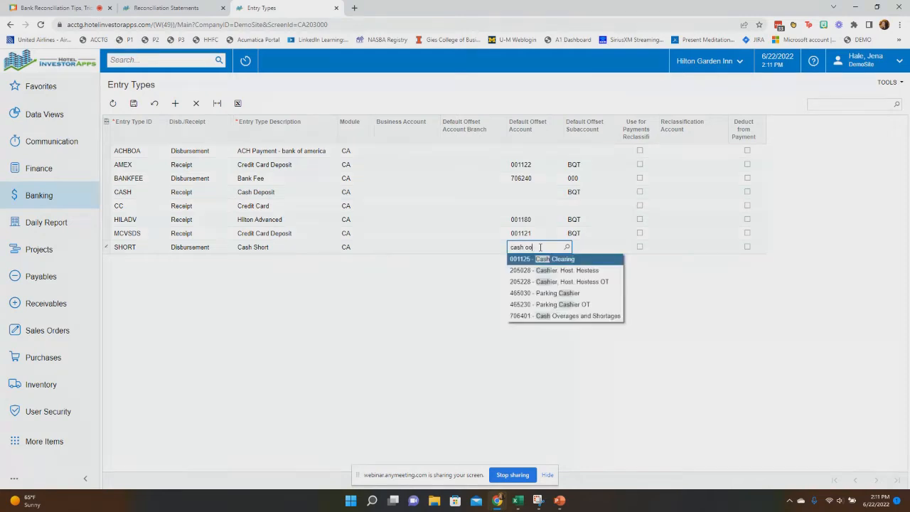
pyautogui.write('ver')
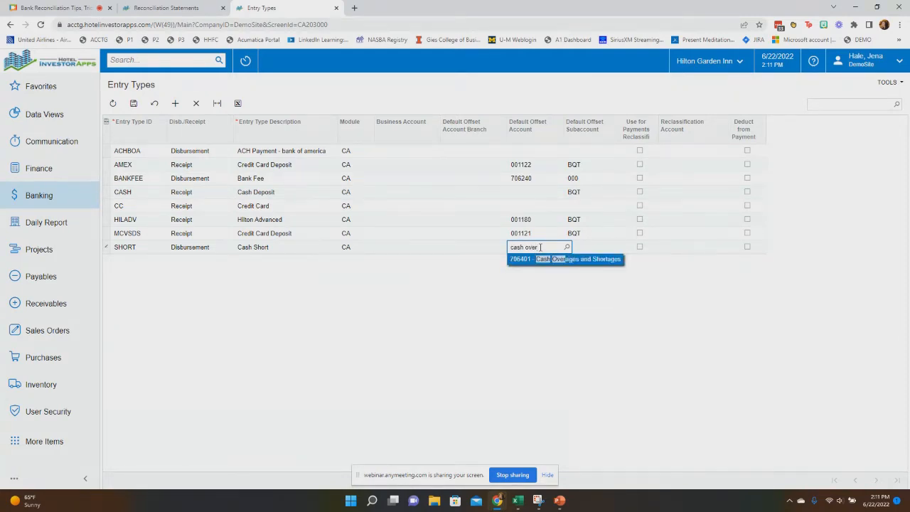
pyautogui.click(546, 259)
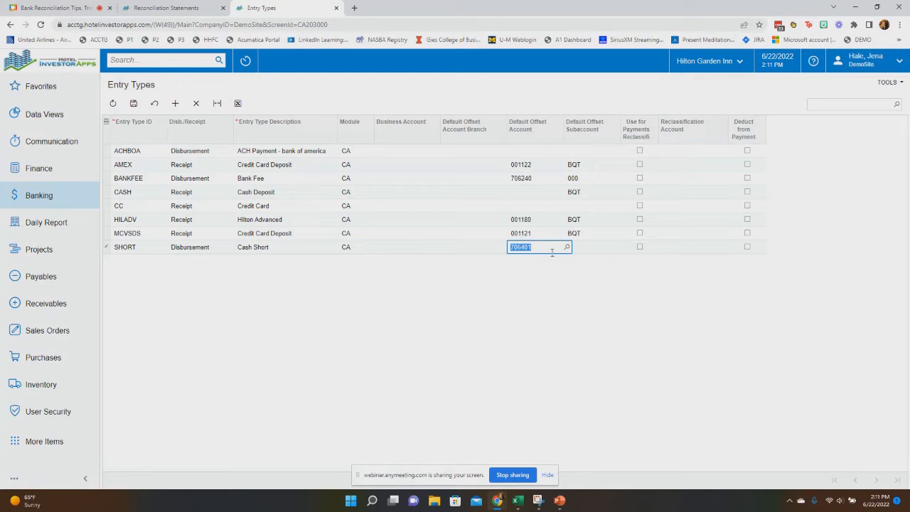
pyautogui.click(590, 248)
pyautogui.write('000')
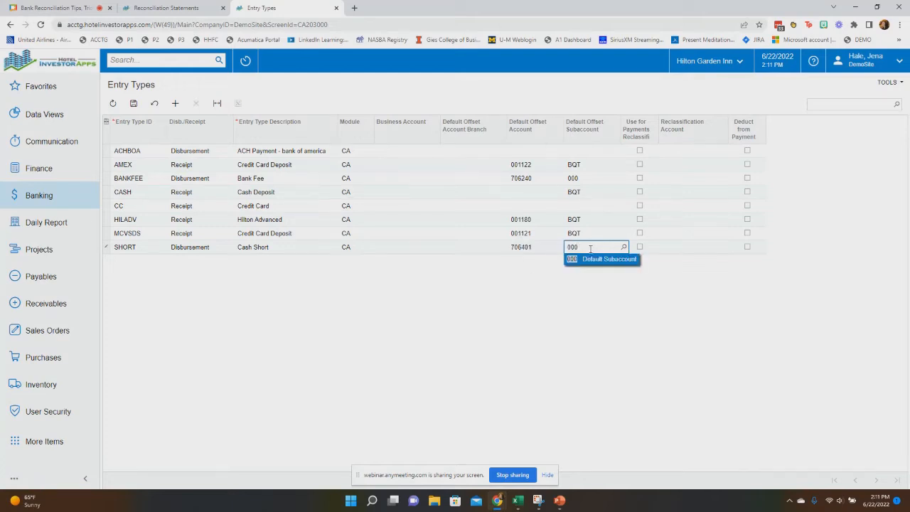
pyautogui.press('Tab')
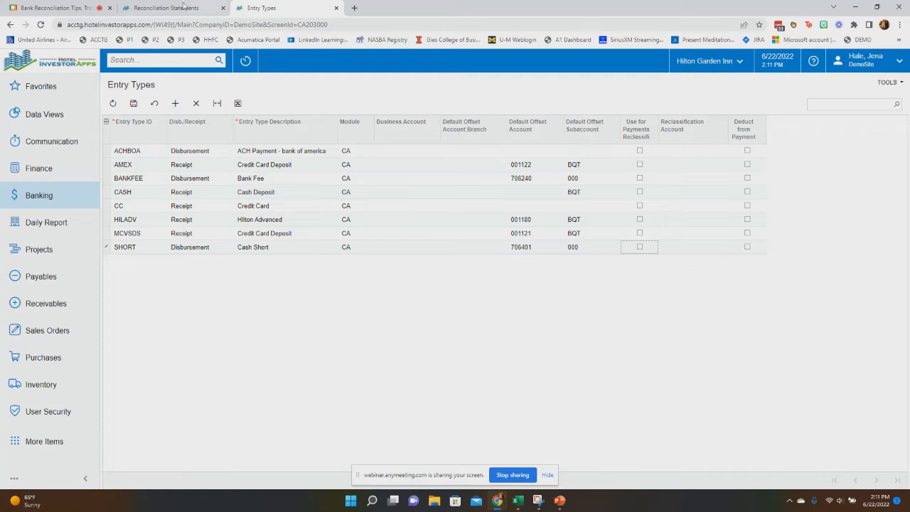
pyautogui.click(133, 102)
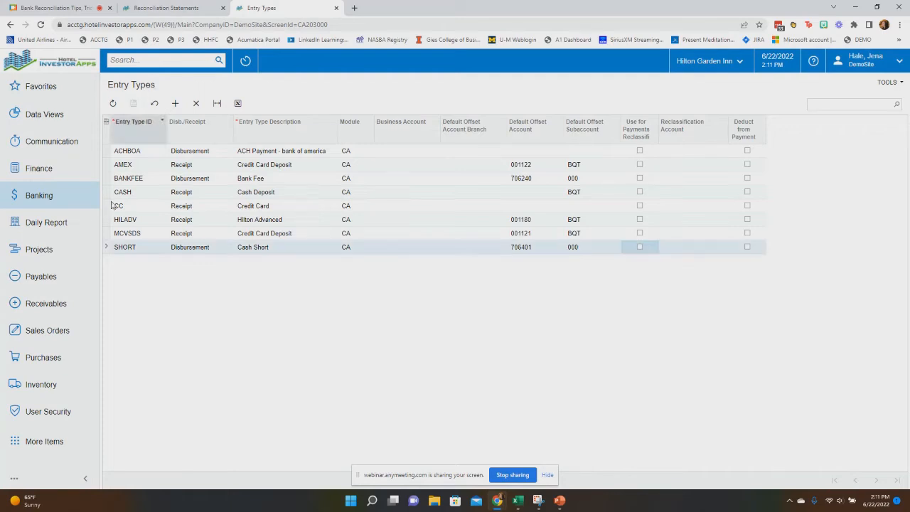
# Open cash account 1010 Operating Account and add SHORT to its entry types
pyautogui.click(57, 194)
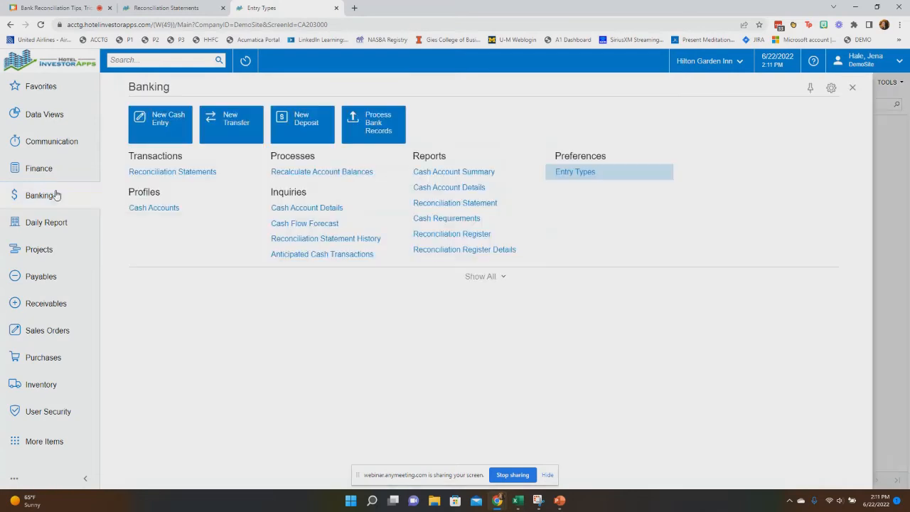
pyautogui.click(140, 208)
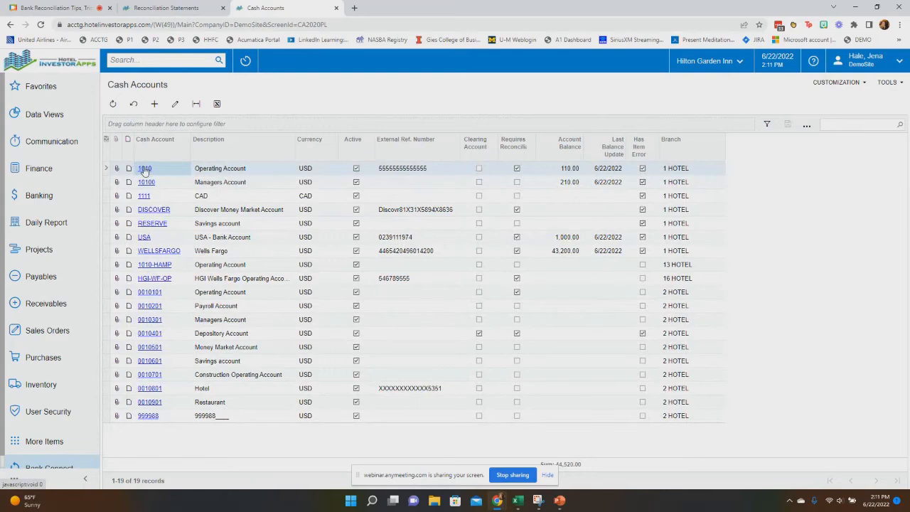
pyautogui.click(144, 169)
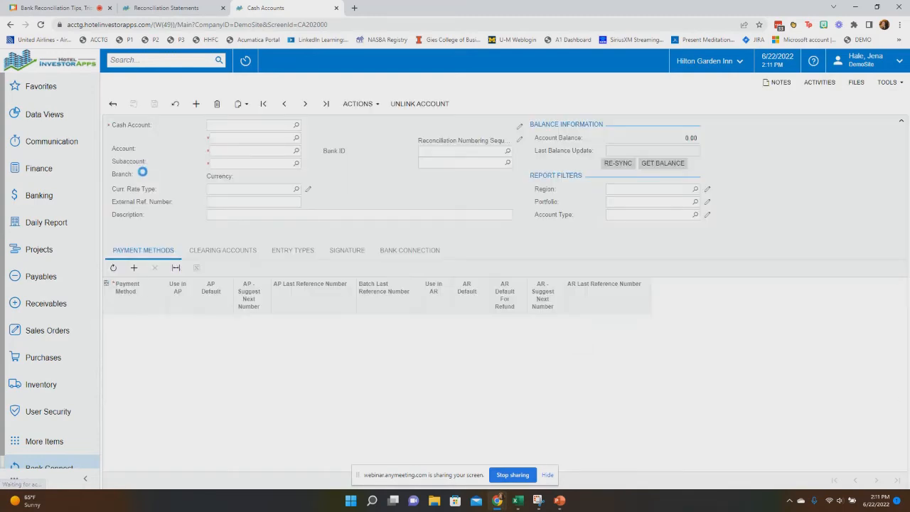
pyautogui.click(288, 265)
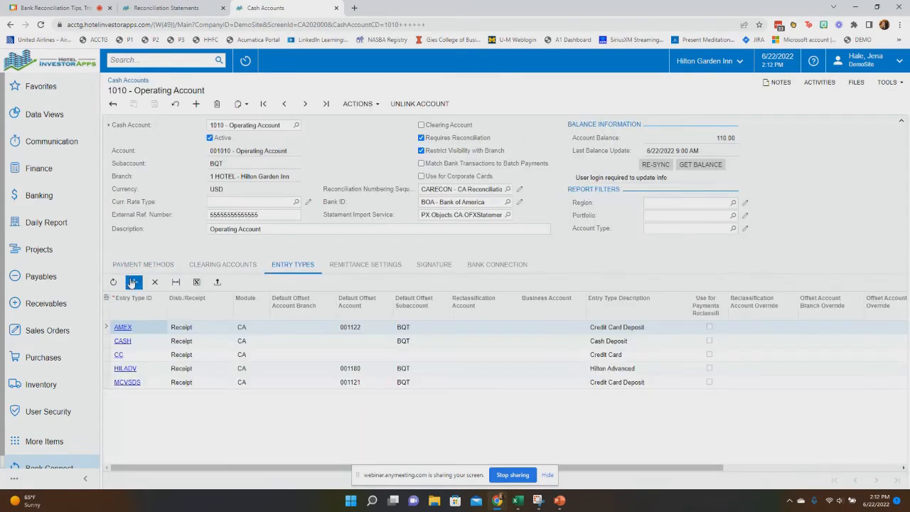
pyautogui.click(133, 283)
pyautogui.click(171, 395)
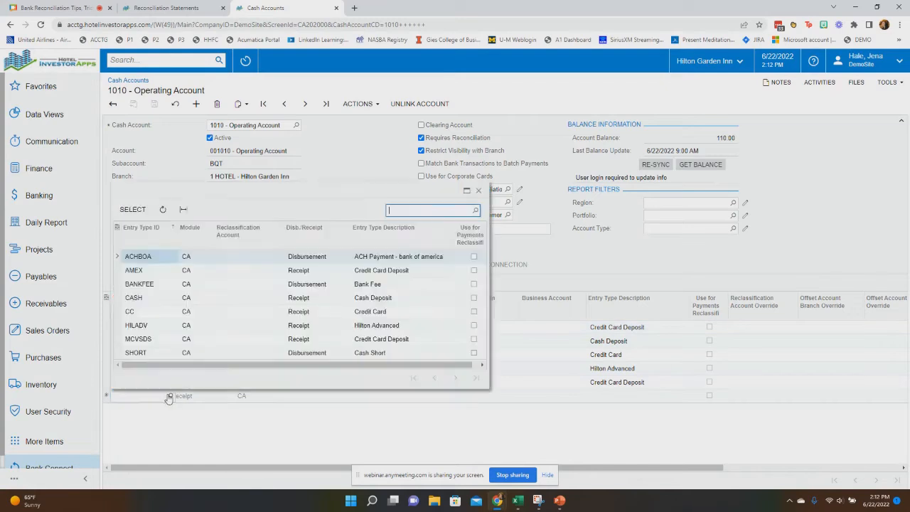
pyautogui.doubleClick(145, 354)
# Add BANKFEE to the Operating Account's entry types and save the cash account
pyautogui.click(134, 284)
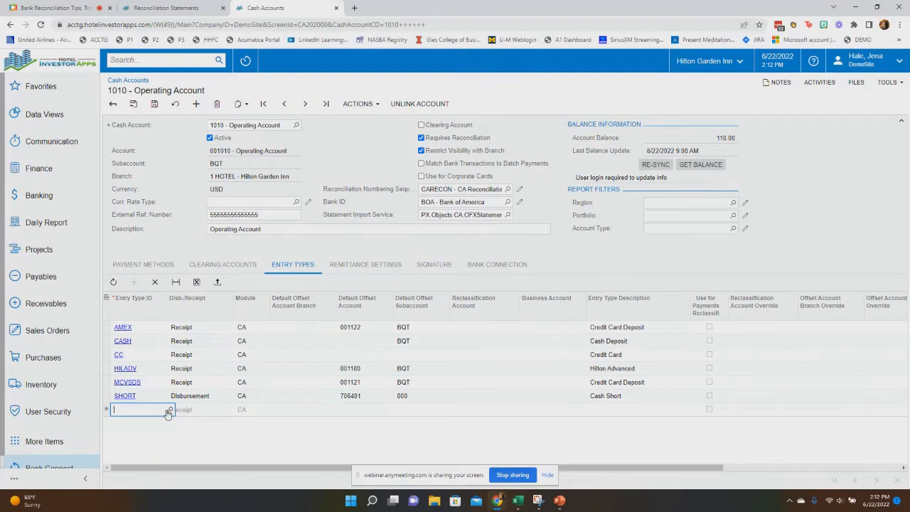
pyautogui.click(170, 409)
pyautogui.doubleClick(147, 298)
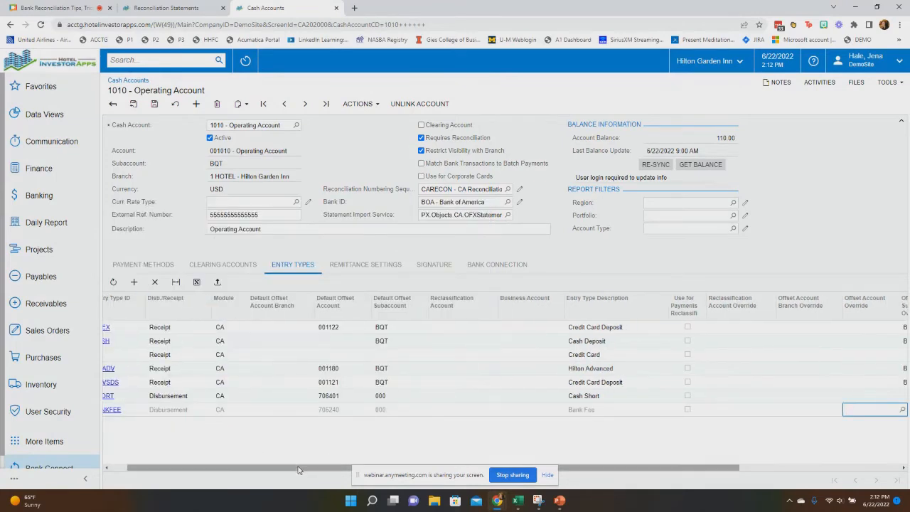
pyautogui.moveTo(285, 469); pyautogui.dragTo(170, 469)
pyautogui.click(547, 474)
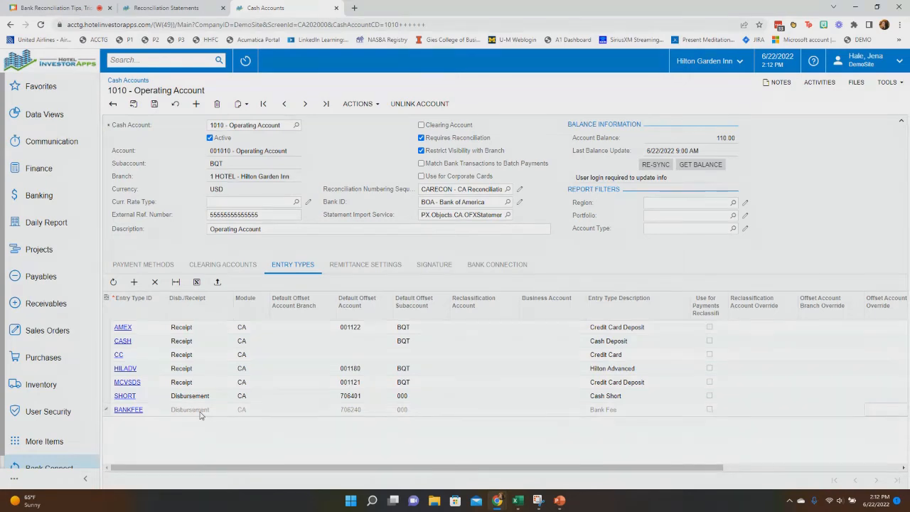
pyautogui.click(154, 103)
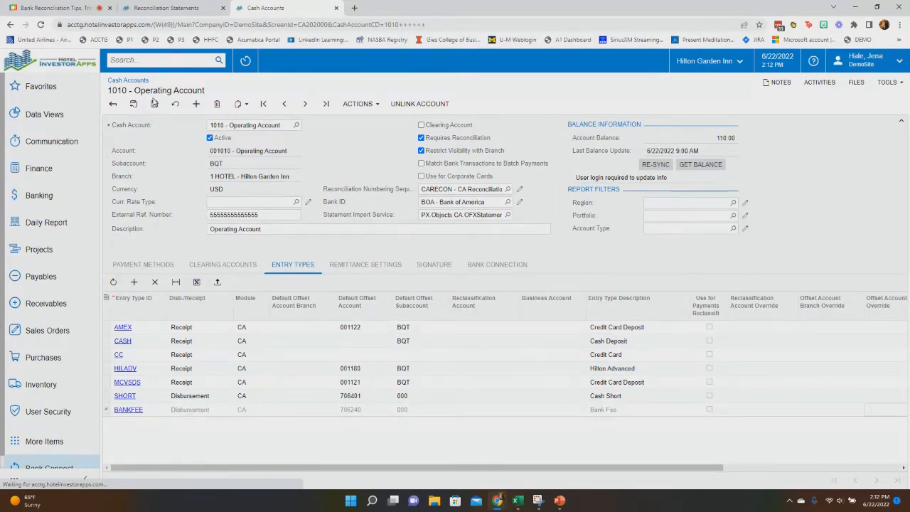
# Return to reconciliation statement 000007 and create an adjustment with the entry type BANKFEE
pyautogui.click(165, 7)
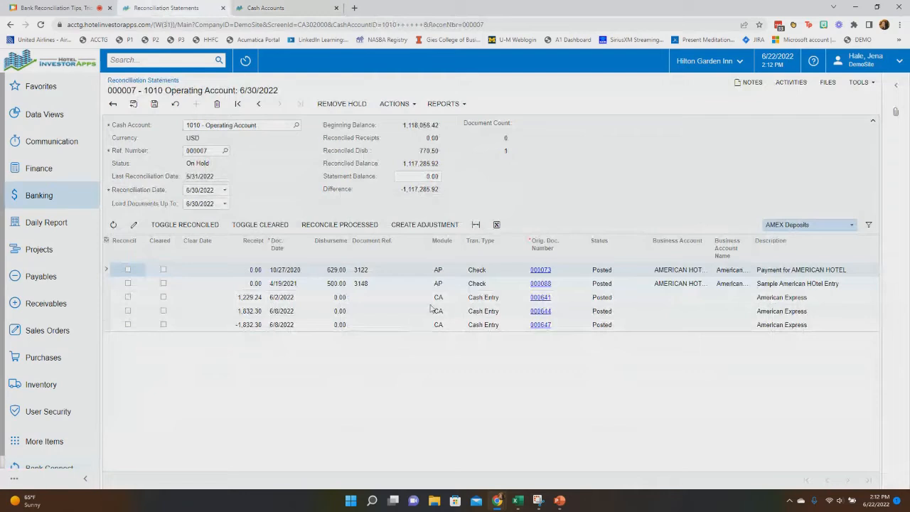
pyautogui.click(418, 225)
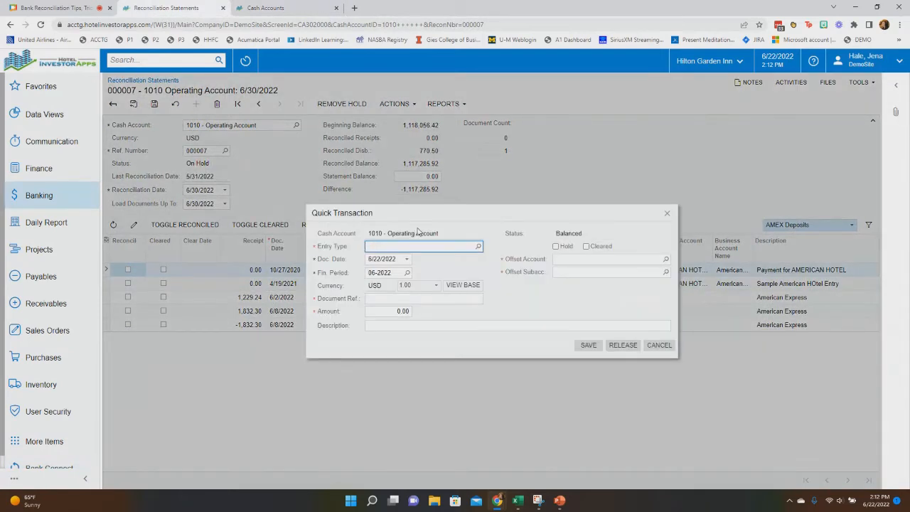
pyautogui.click(478, 246)
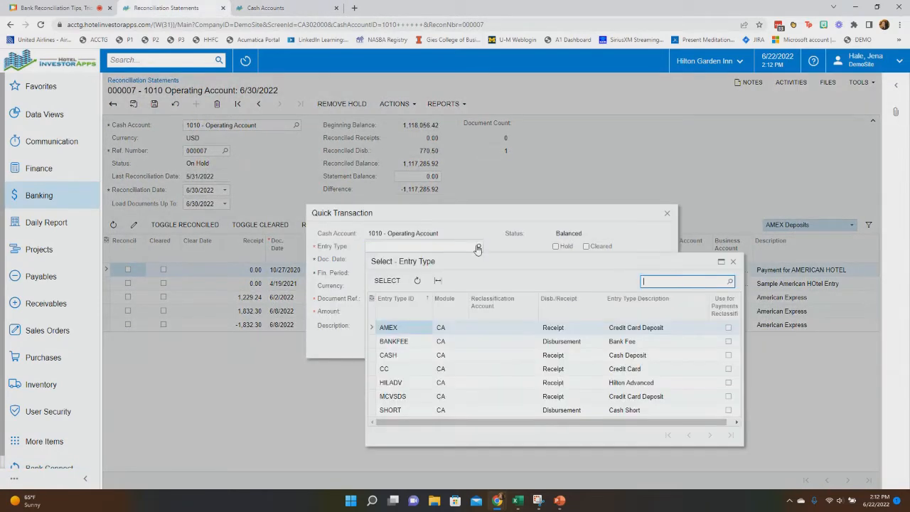
pyautogui.click(388, 345)
pyautogui.doubleClick(388, 346)
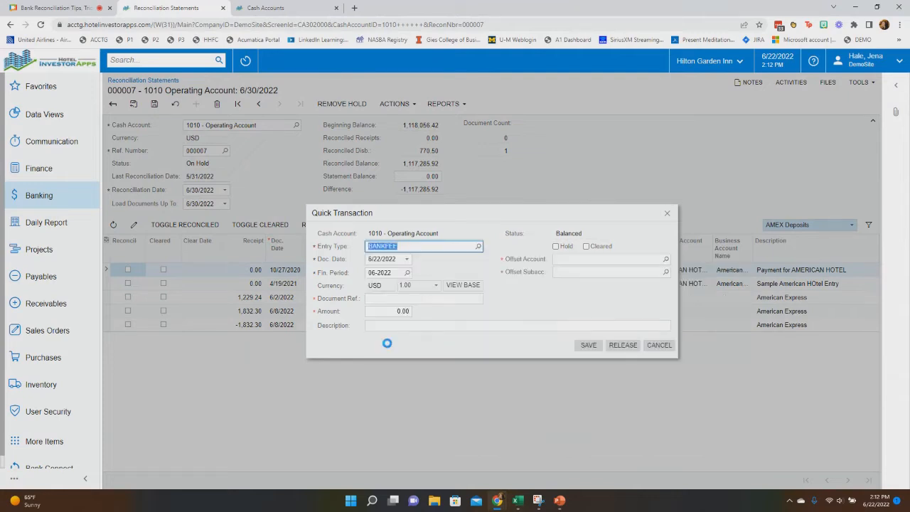
# Date the bank fee adjustment 6/30/2022, set its amount to 25.00 and release it
pyautogui.click(370, 259)
pyautogui.write('30')
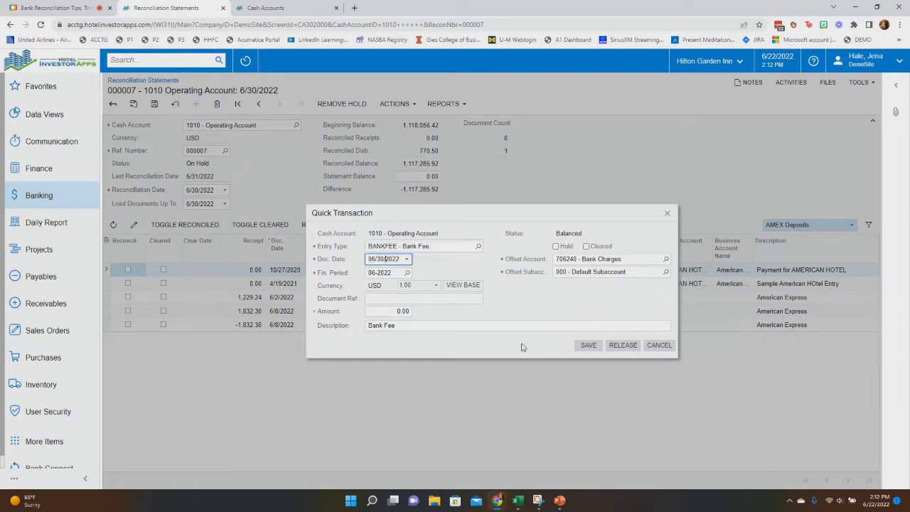
pyautogui.press('Tab')
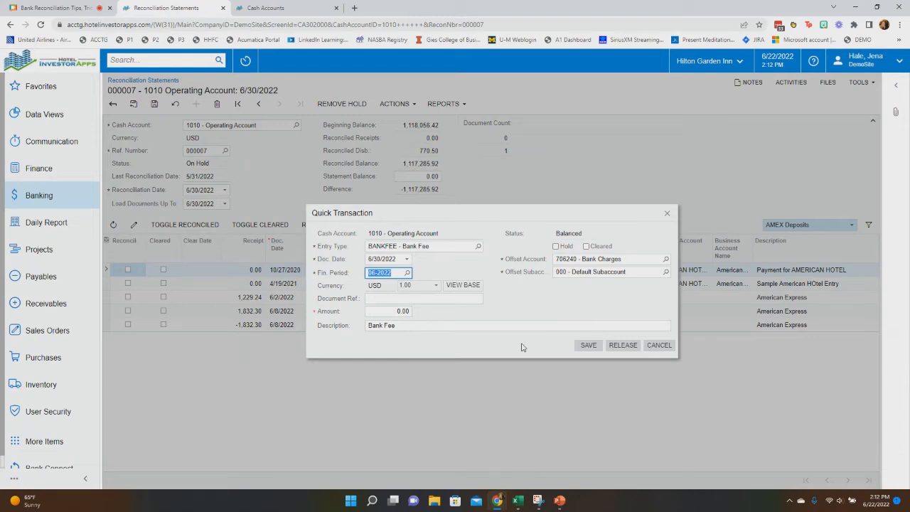
pyautogui.press('Tab')
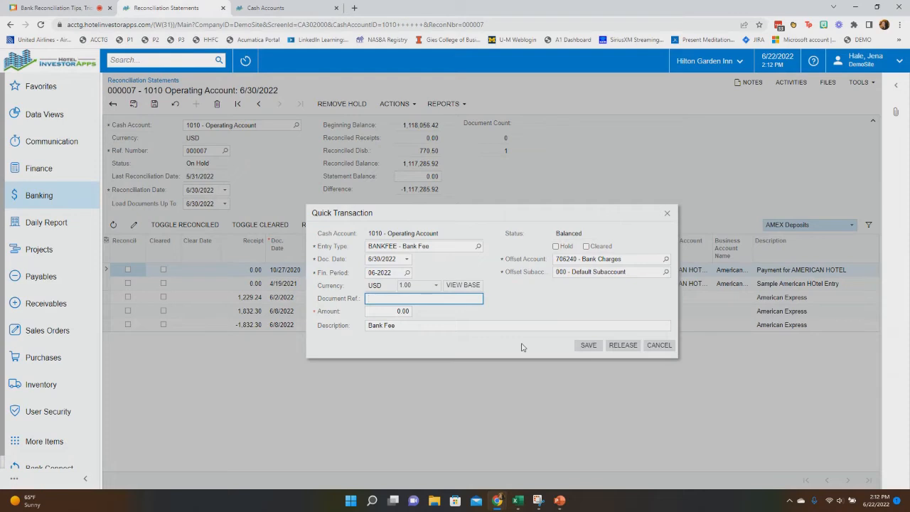
pyautogui.press('Tab')
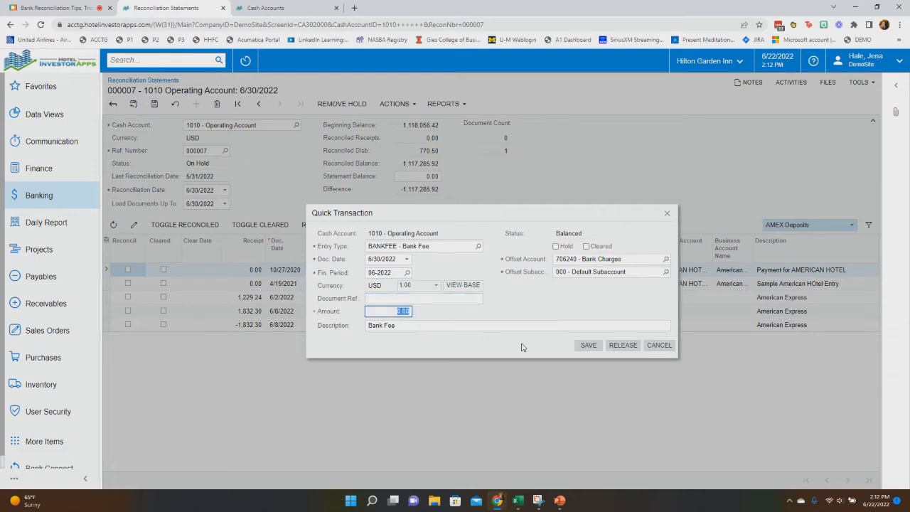
pyautogui.write('25')
pyautogui.press('Tab')
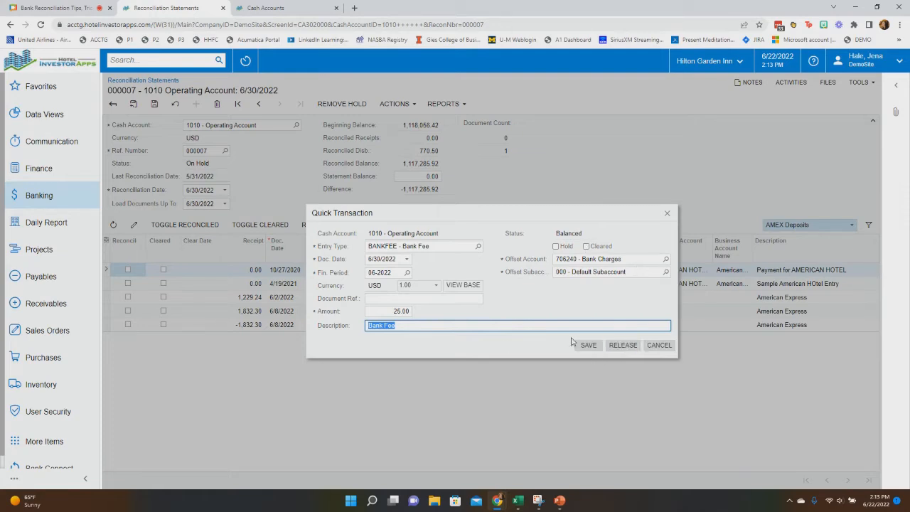
pyautogui.click(619, 347)
# Switch the statement's filter to All Records and sort the transactions by document date in descending order
pyautogui.click(819, 223)
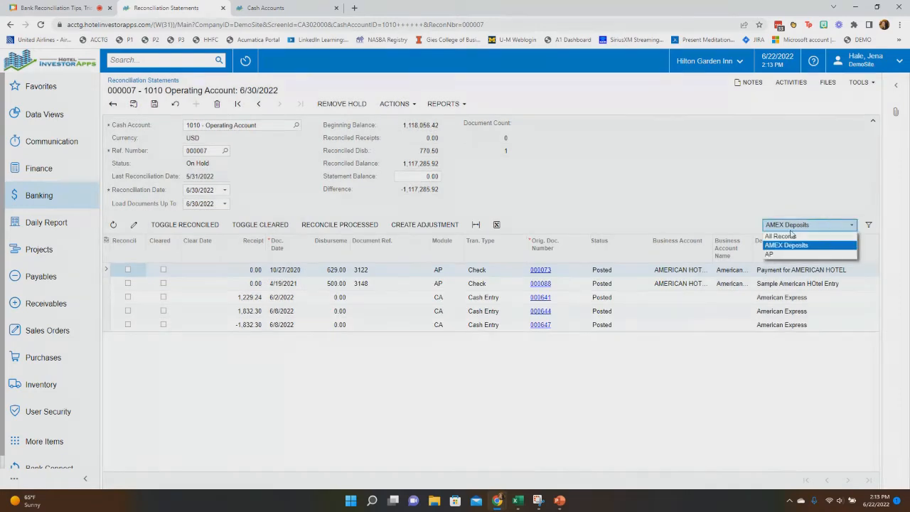
pyautogui.click(786, 236)
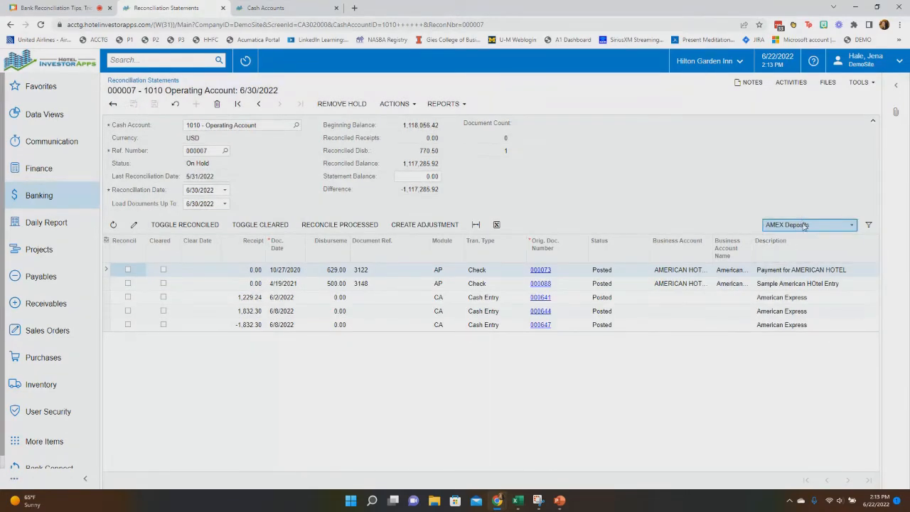
pyautogui.click(804, 225)
pyautogui.click(787, 234)
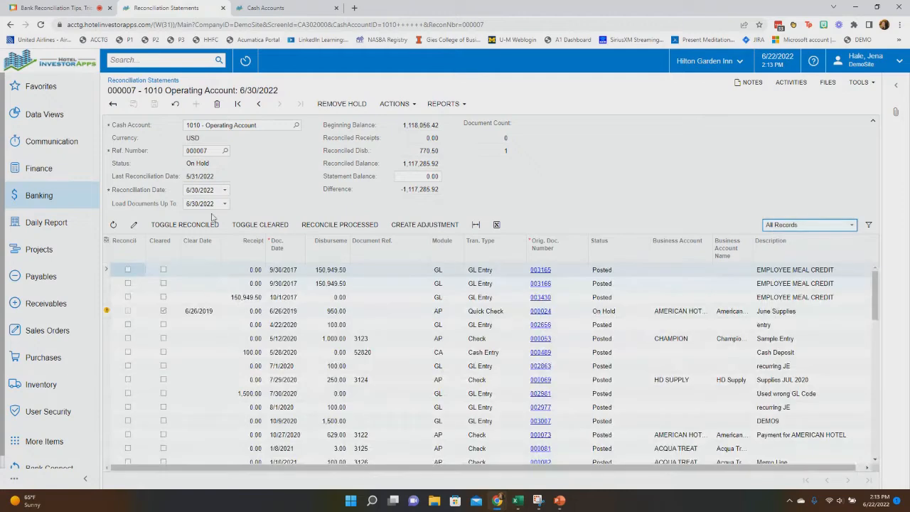
pyautogui.click(288, 262)
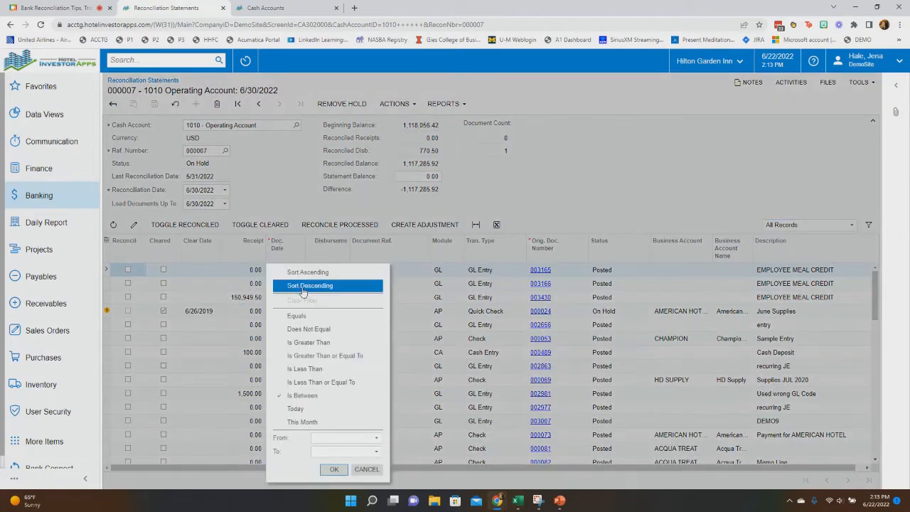
pyautogui.click(301, 286)
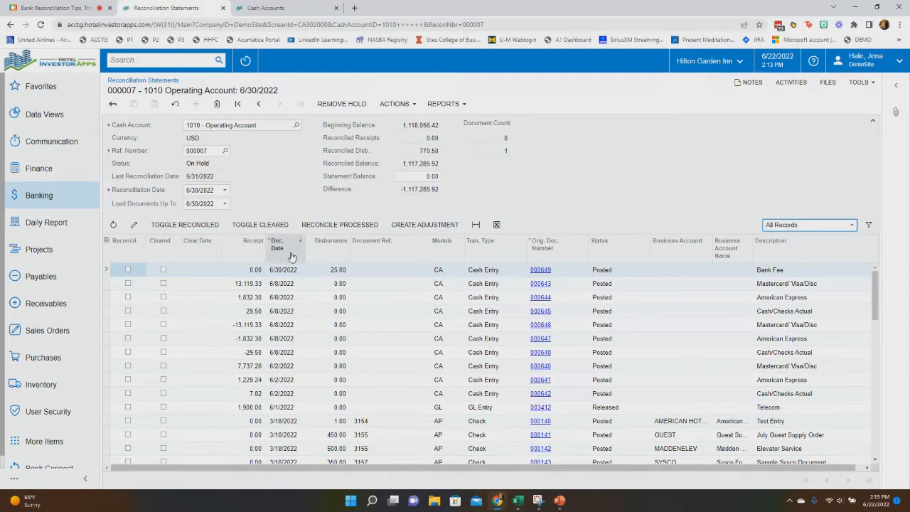
# Place the Disbursement column before Doc. Date and mark the 25.00 Bank Fee transaction as reconciled
pyautogui.moveTo(331, 242); pyautogui.dragTo(280, 249)
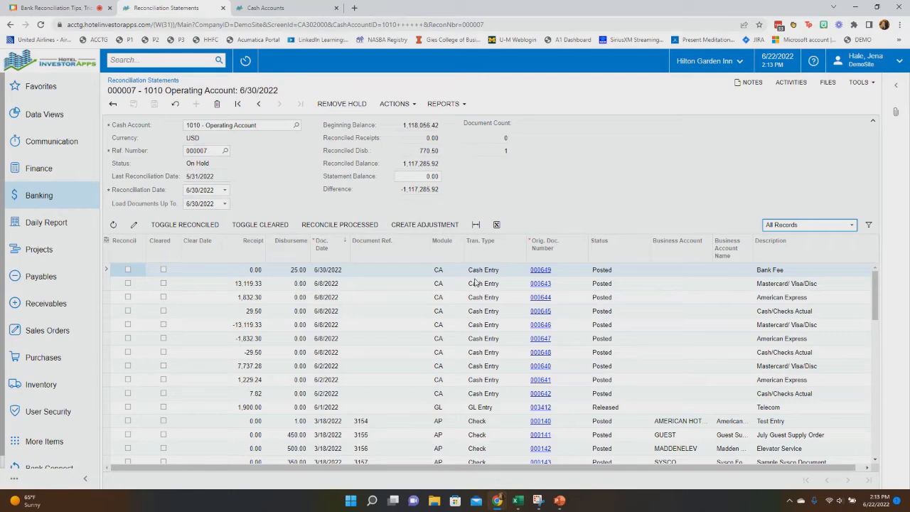
pyautogui.click(128, 269)
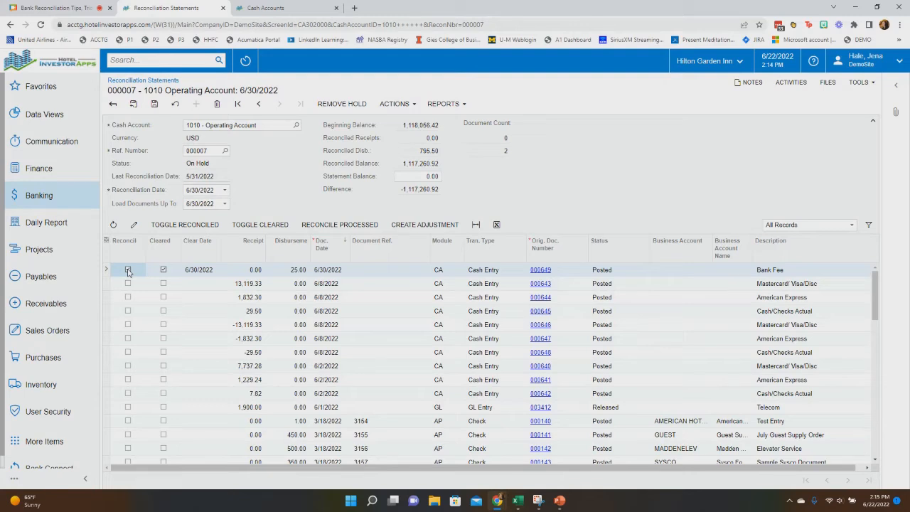
pyautogui.click(128, 270)
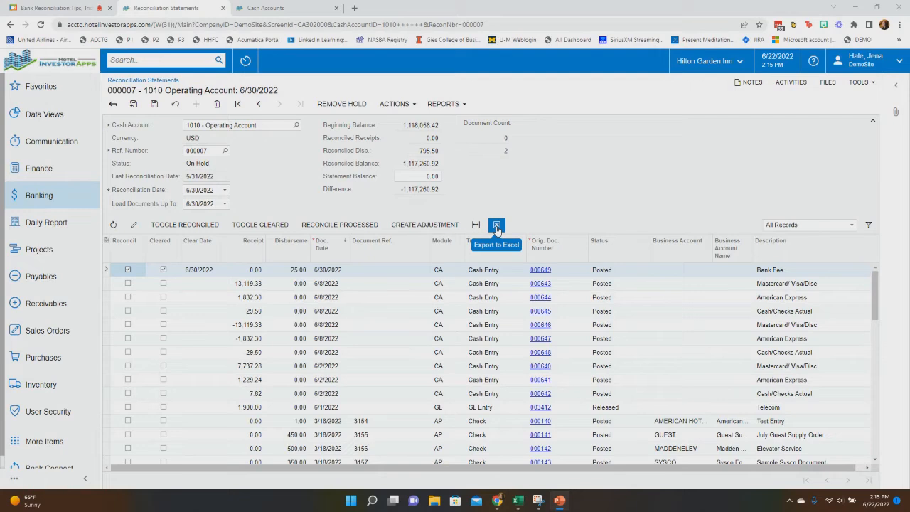
# Apply the AP filter to the reconciliation transactions and read the warning on a flagged check
pyautogui.click(825, 227)
pyautogui.click(769, 255)
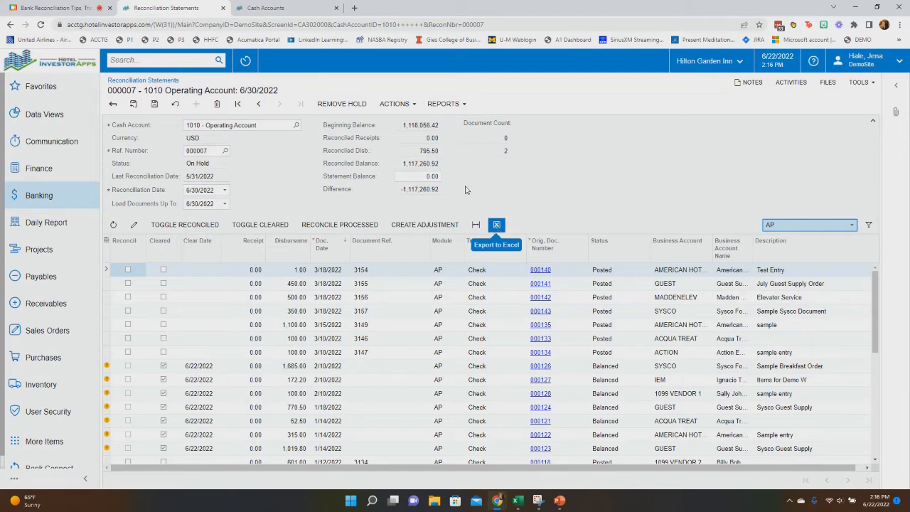
pyautogui.moveTo(108, 452)
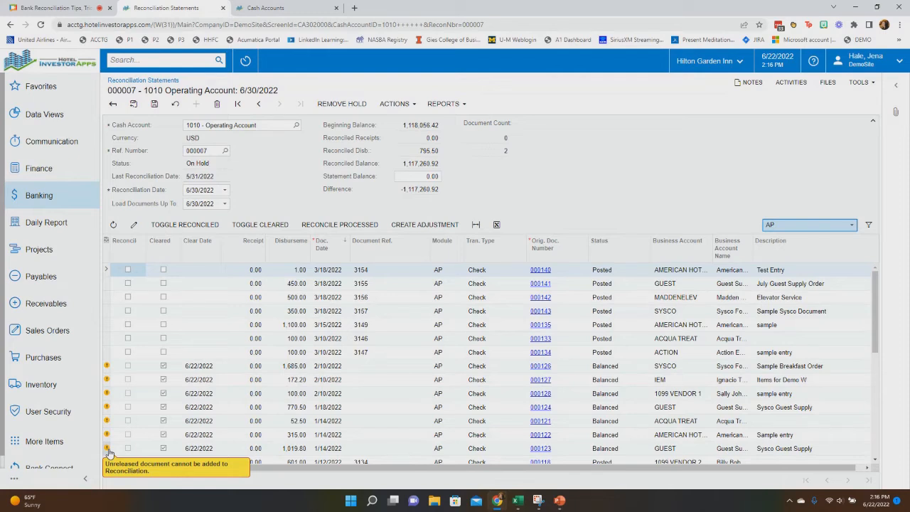
pyautogui.click(16, 7)
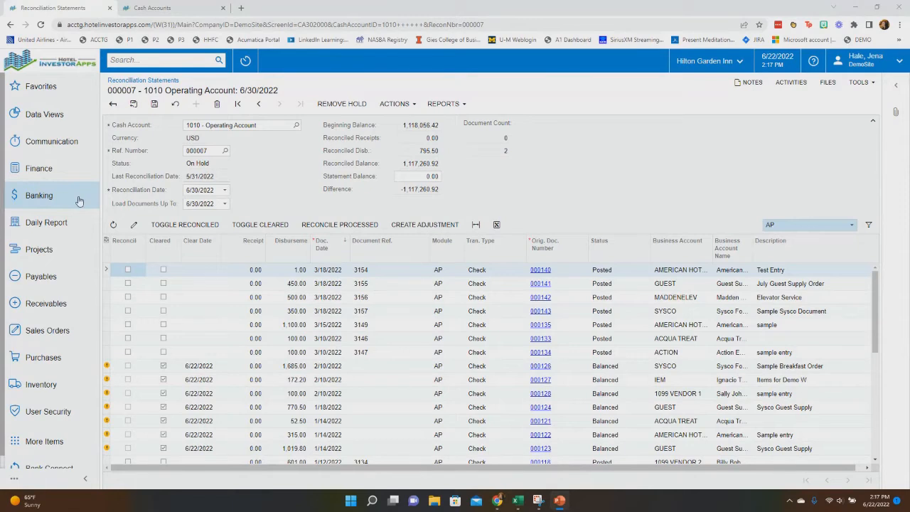
pyautogui.click(56, 196)
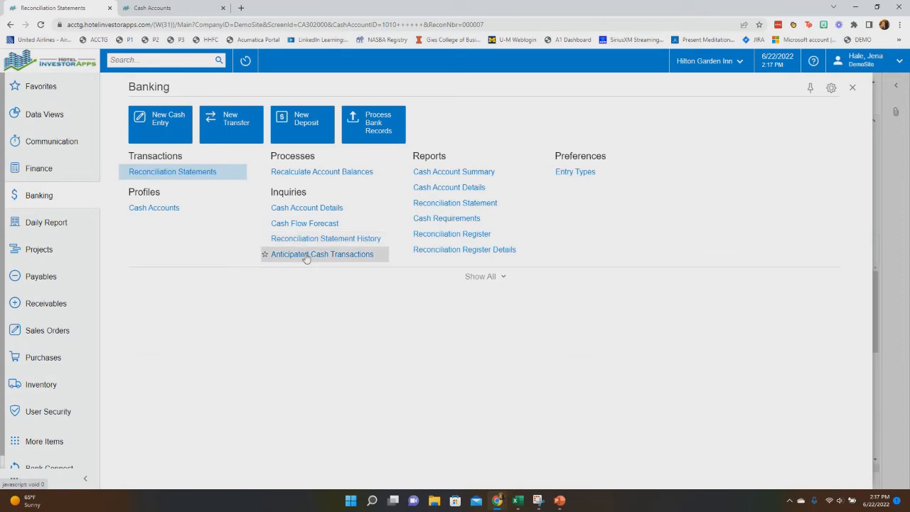
pyautogui.click(289, 214)
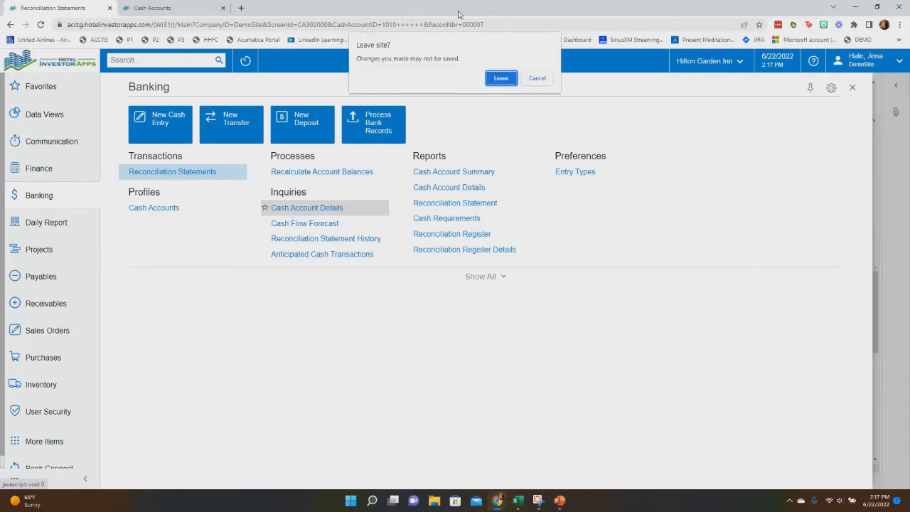
pyautogui.click(537, 78)
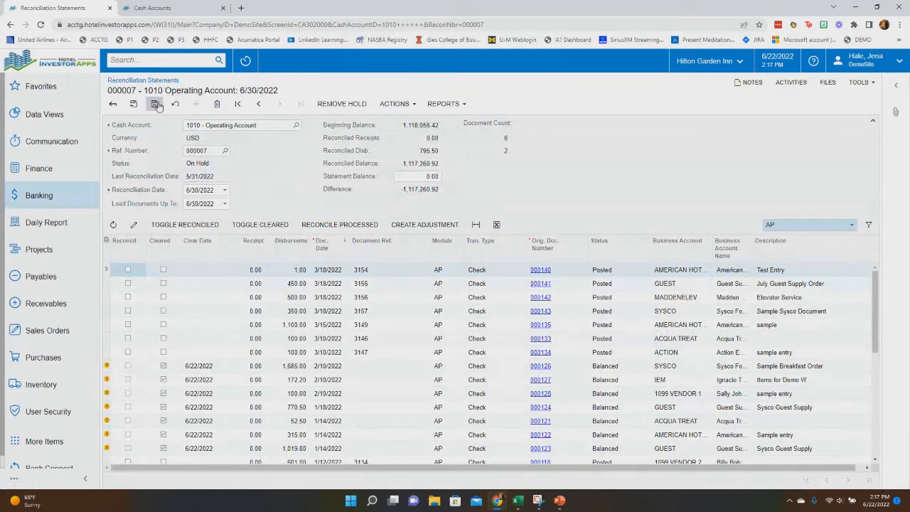
# Save the reconciliation statement and open the Cash Account Details inquiry
pyautogui.click(54, 201)
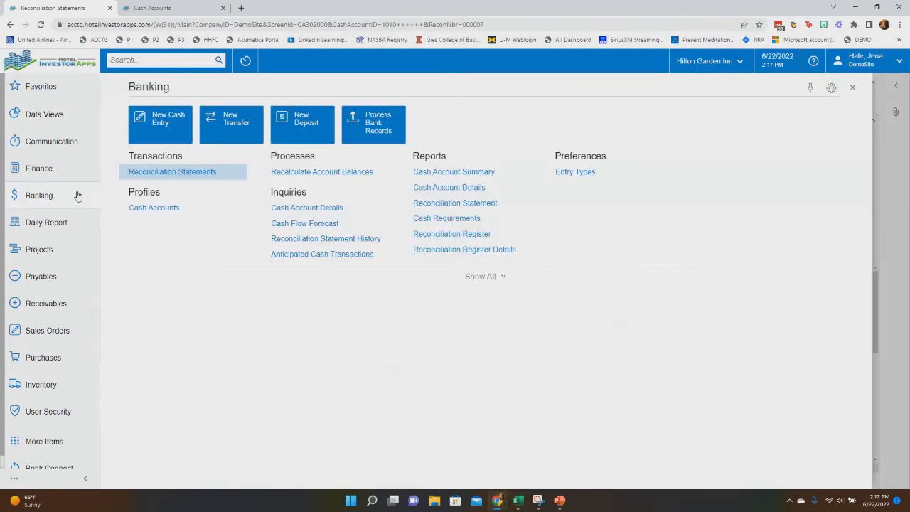
pyautogui.click(307, 207)
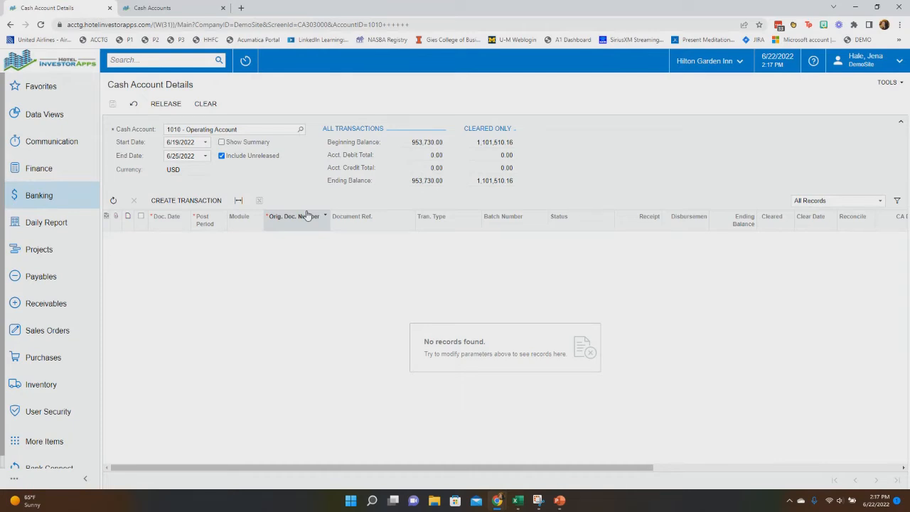
# Set the inquiry's start date to 1/1/2022 and fit the columns to the screen width
pyautogui.click(198, 141)
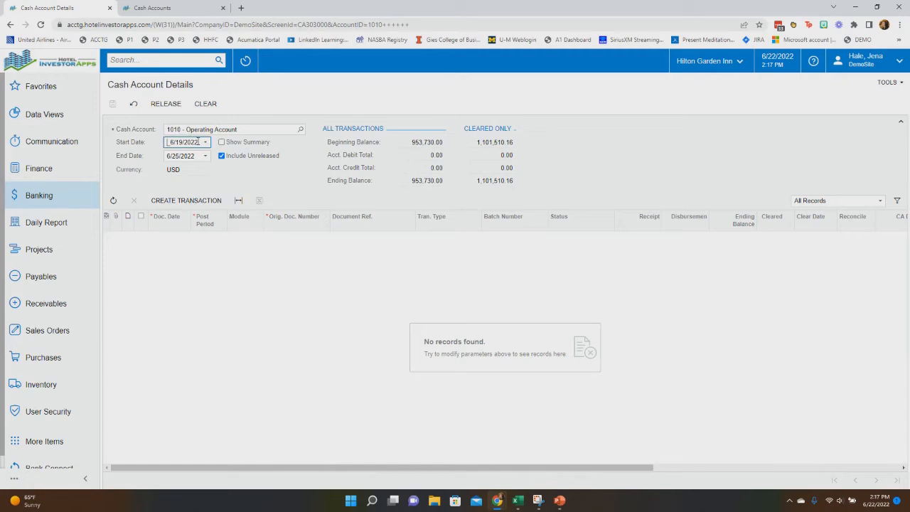
pyautogui.write('0101')
pyautogui.press('Return')
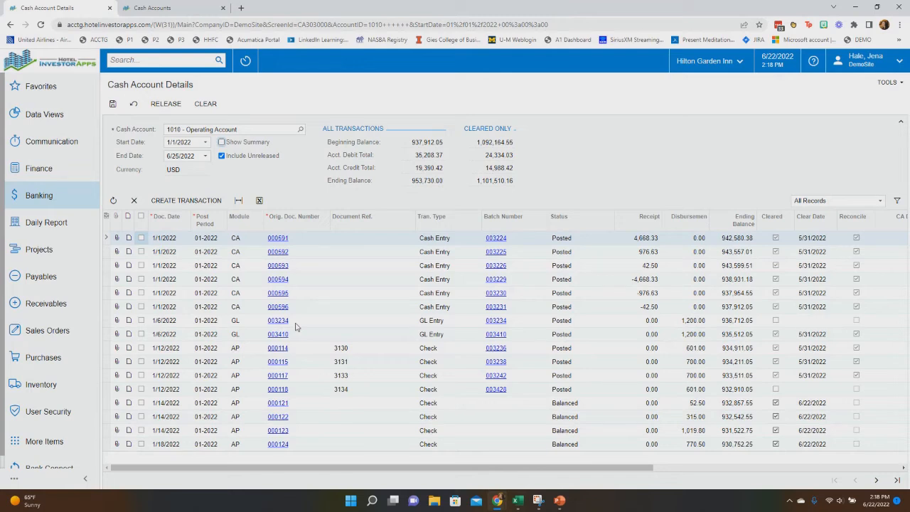
pyautogui.click(238, 199)
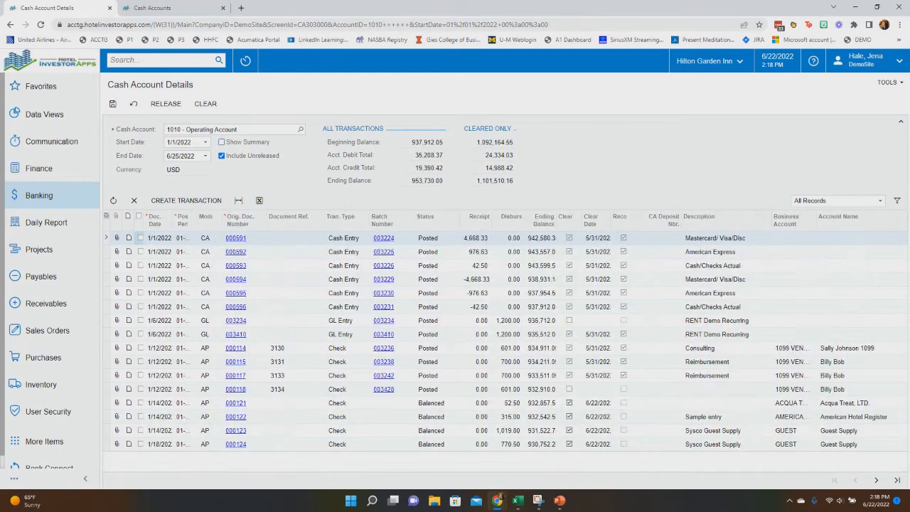
# View the Operating Account's transactions as a daily summary and return to the detailed list
pyautogui.hotkey('alt', 'Tab')
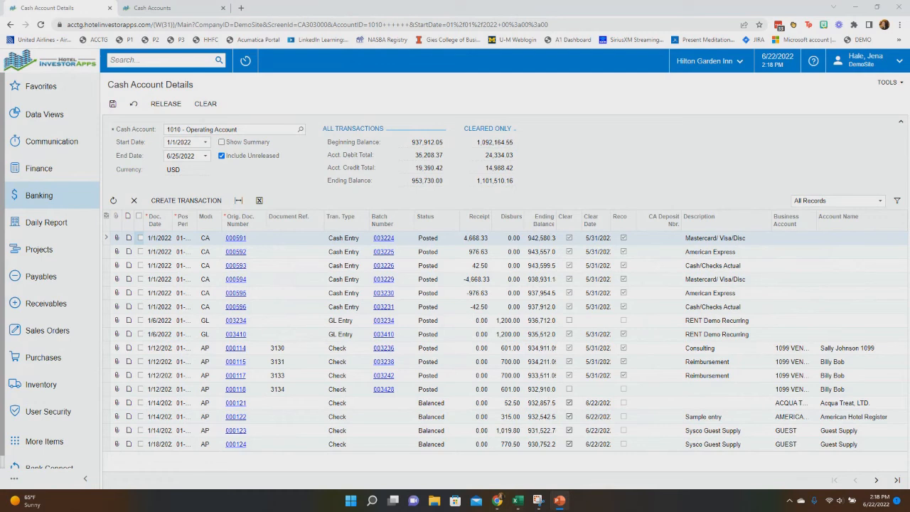
pyautogui.click(221, 142)
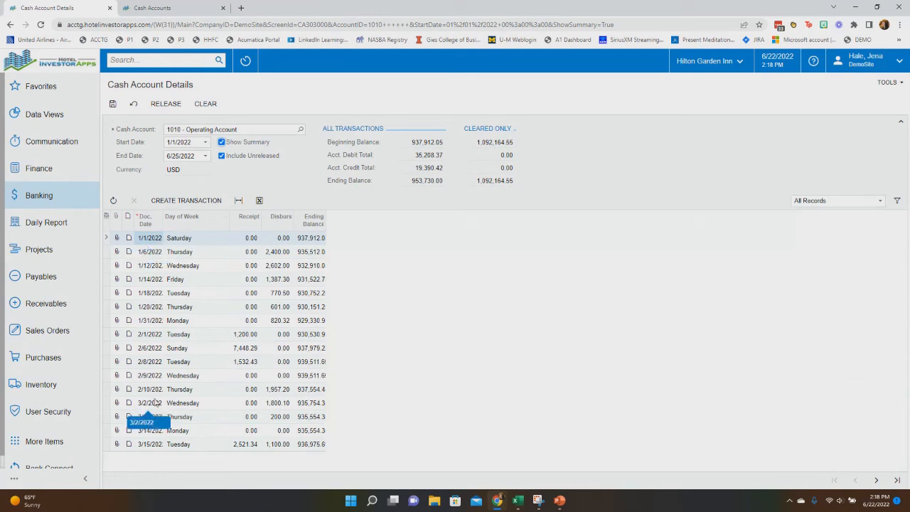
pyautogui.click(221, 141)
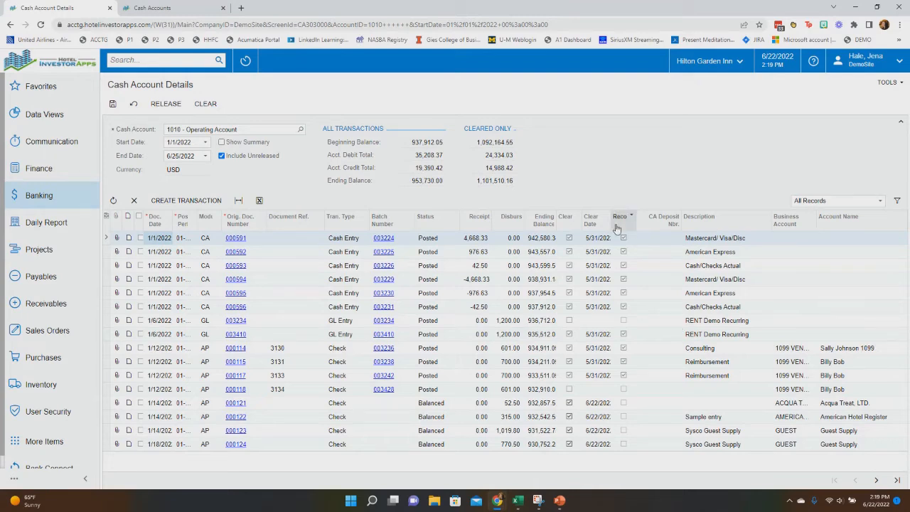
# Filter the cash account details by Uncleared Transactions and set the start date to 1/1/2018
pyautogui.click(827, 202)
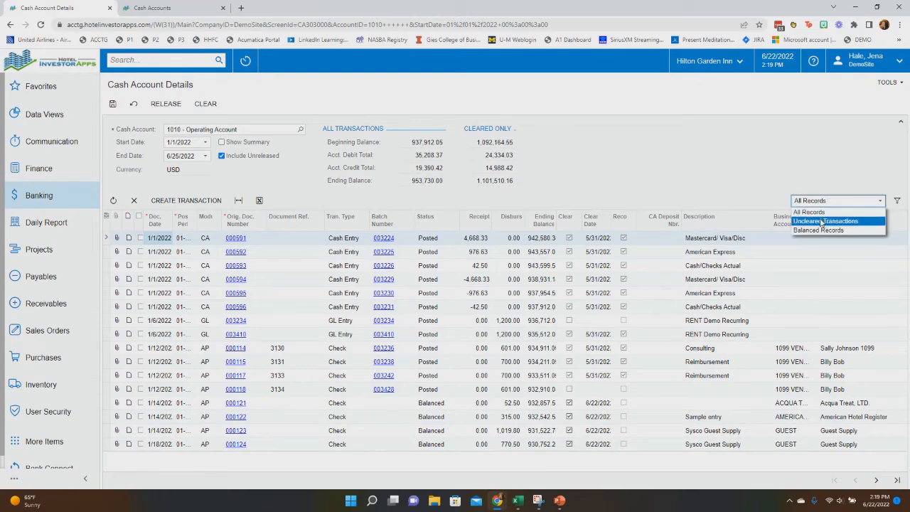
pyautogui.click(825, 221)
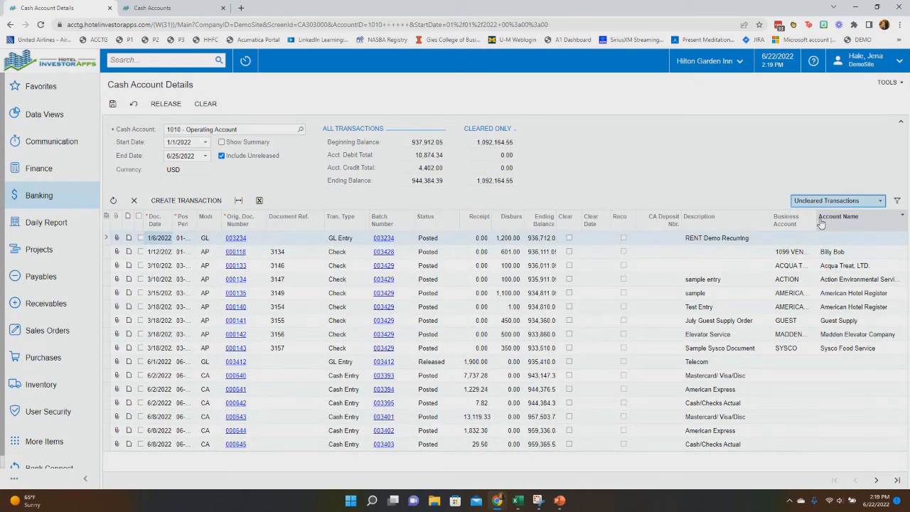
pyautogui.click(167, 142)
pyautogui.write('01012018')
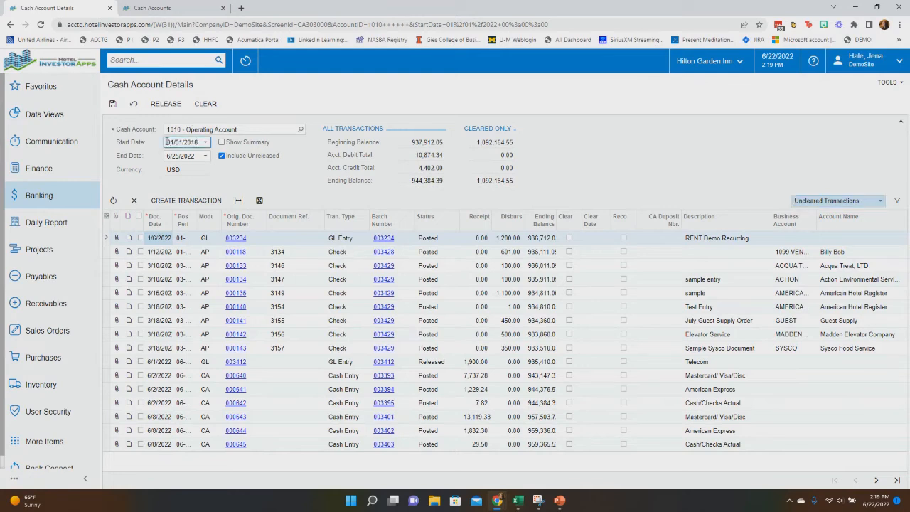
pyautogui.press('Tab')
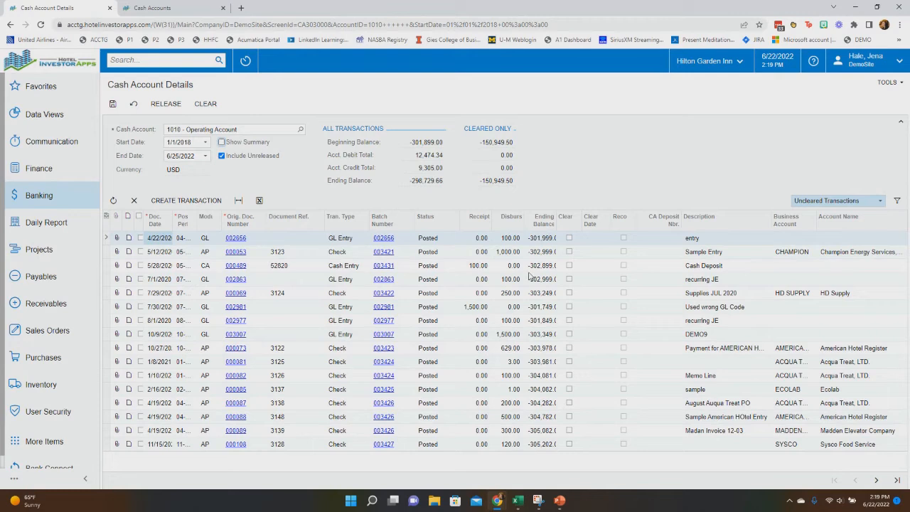
# Mark the 1,000.00 check with document ref. 3123 as cleared and save the change
pyautogui.click(568, 251)
pyautogui.click(568, 252)
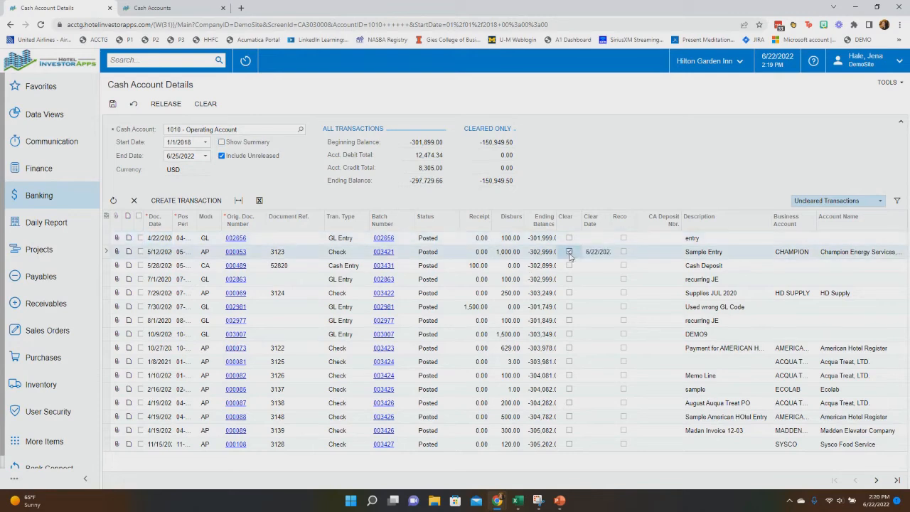
pyautogui.click(112, 105)
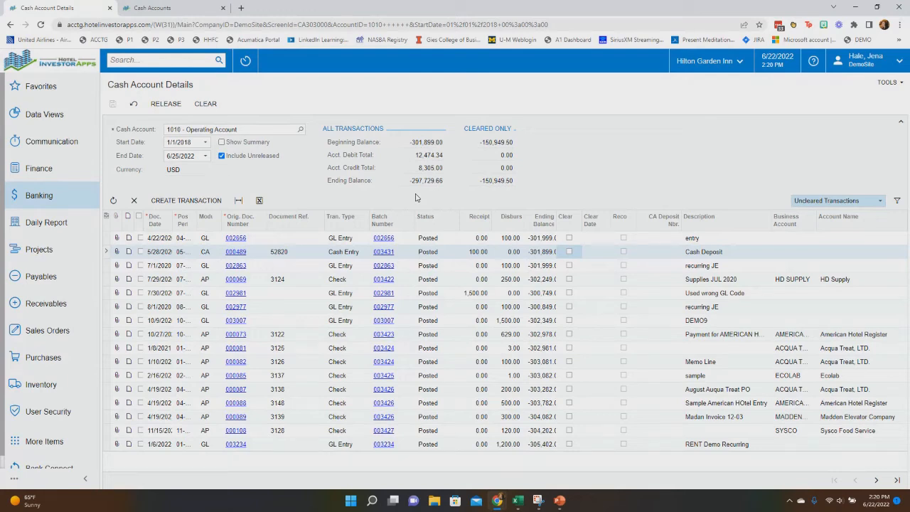
# Apply the Balanced Records filter to the cash account details
pyautogui.click(852, 202)
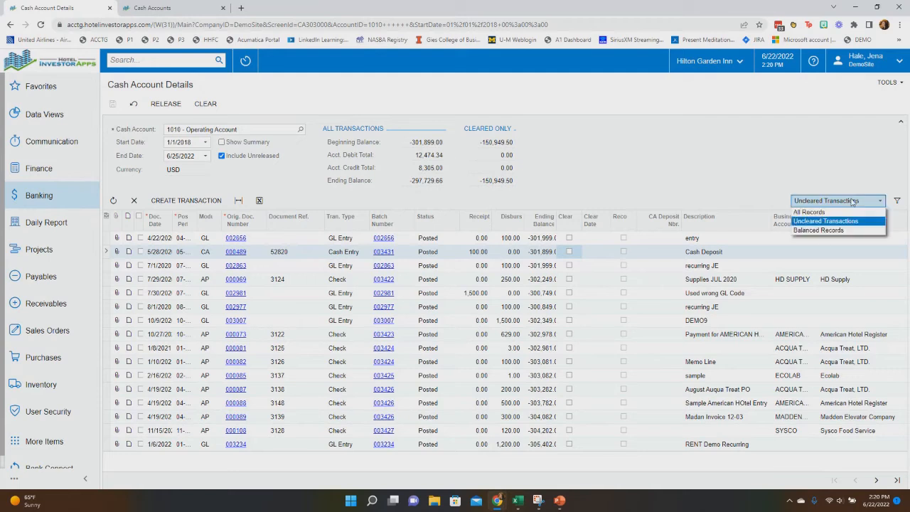
pyautogui.click(810, 229)
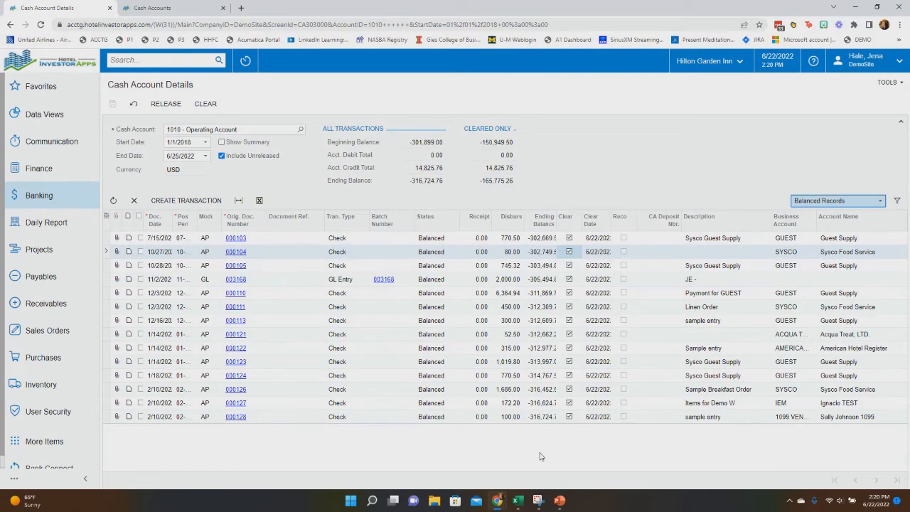
# Exclude unreleased transactions from the inquiry and switch the filter to All Records
pyautogui.click(221, 155)
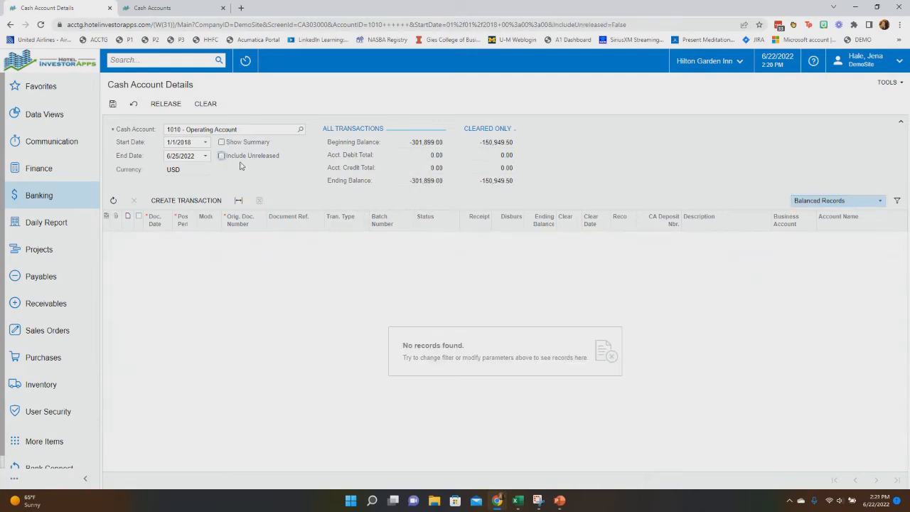
pyautogui.click(806, 205)
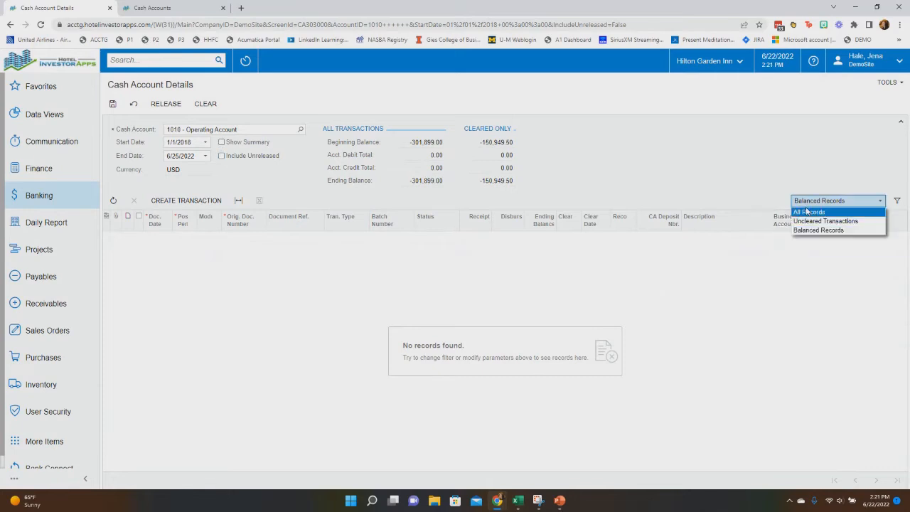
pyautogui.click(806, 209)
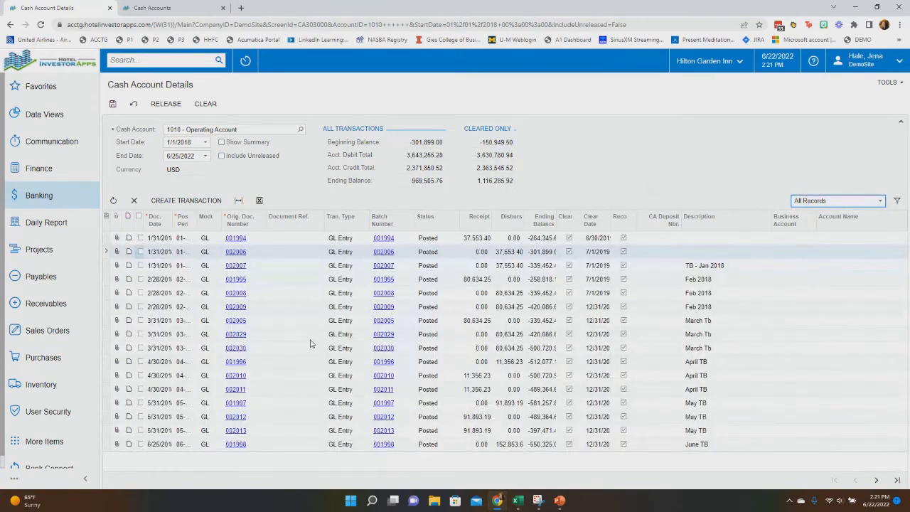
# Include unreleased transactions again and filter the list by Balanced Records
pyautogui.click(221, 156)
pyautogui.click(825, 200)
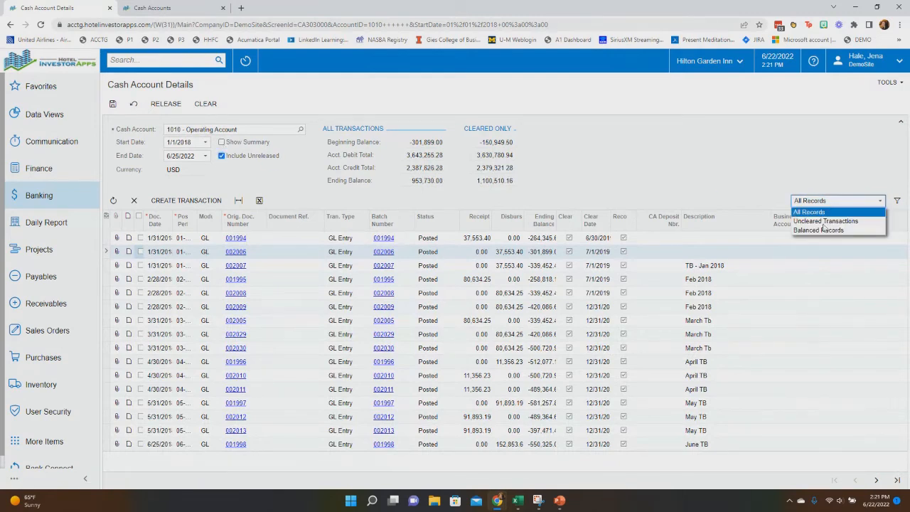
pyautogui.click(824, 229)
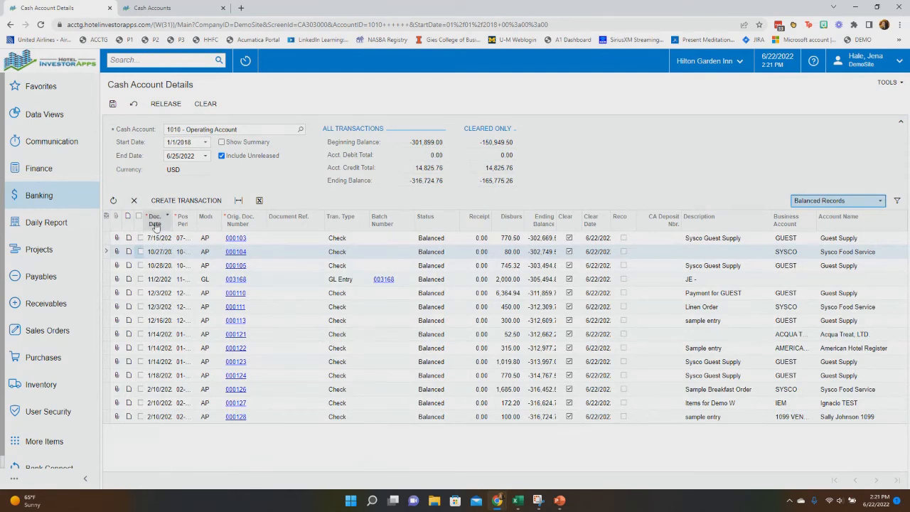
# Try to release the AP checks 000110, 000111, 000113 and 000121 together and read the error on check 000110
pyautogui.click(140, 292)
pyautogui.click(140, 306)
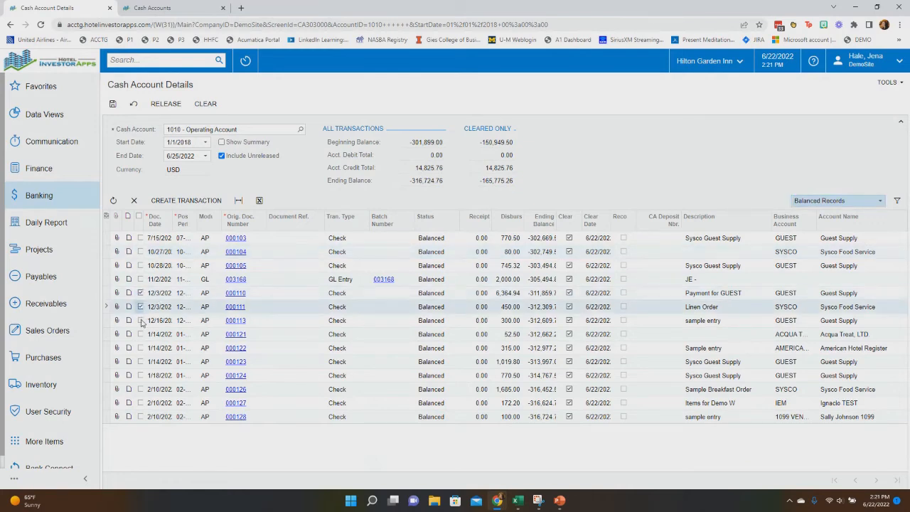
pyautogui.click(140, 321)
pyautogui.click(140, 334)
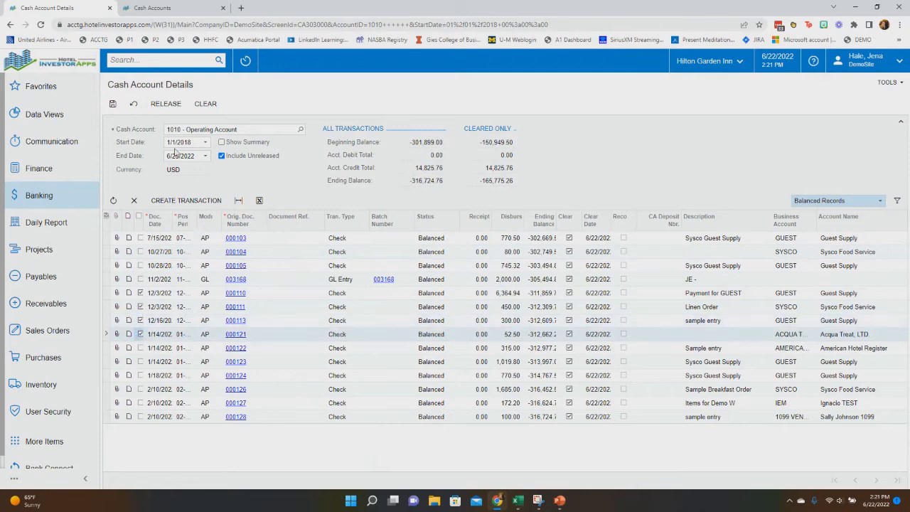
pyautogui.click(160, 104)
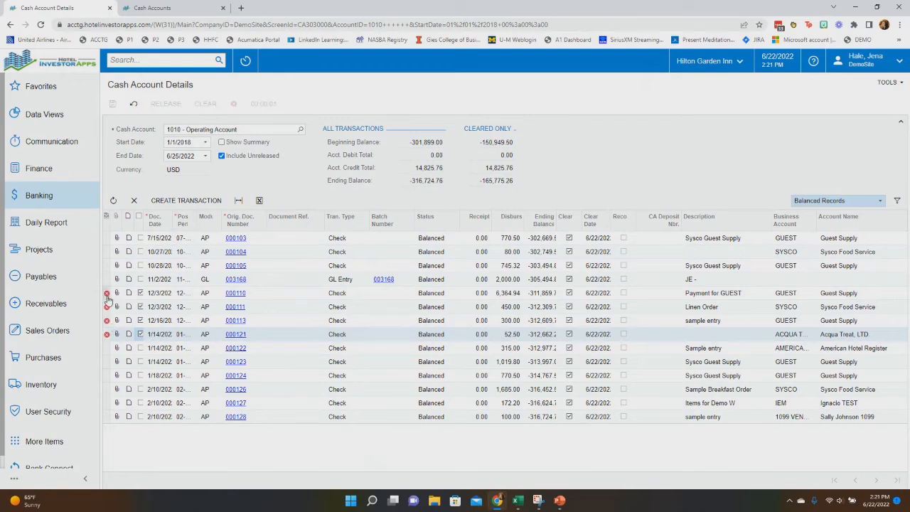
pyautogui.moveTo(107, 298)
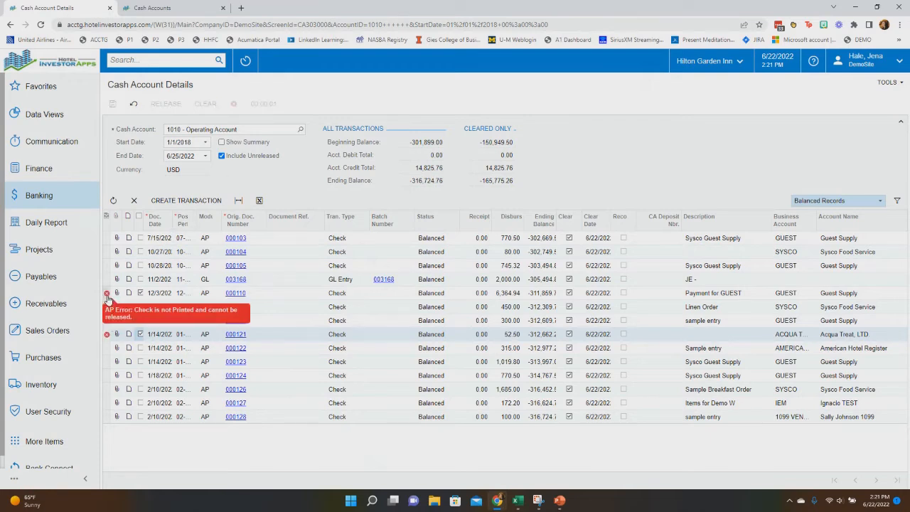
pyautogui.click(310, 280)
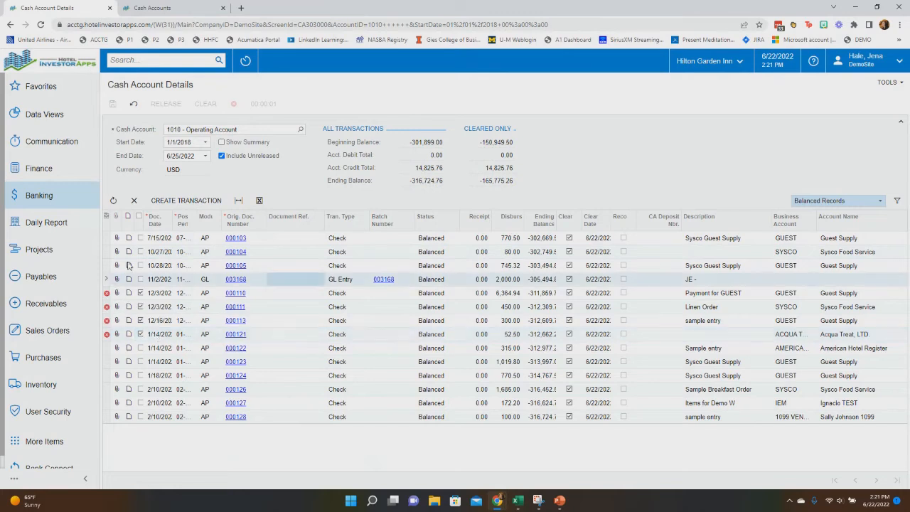
# Deselect the four AP checks and select the GL entry 003168 instead
pyautogui.click(140, 293)
pyautogui.click(140, 306)
pyautogui.click(140, 320)
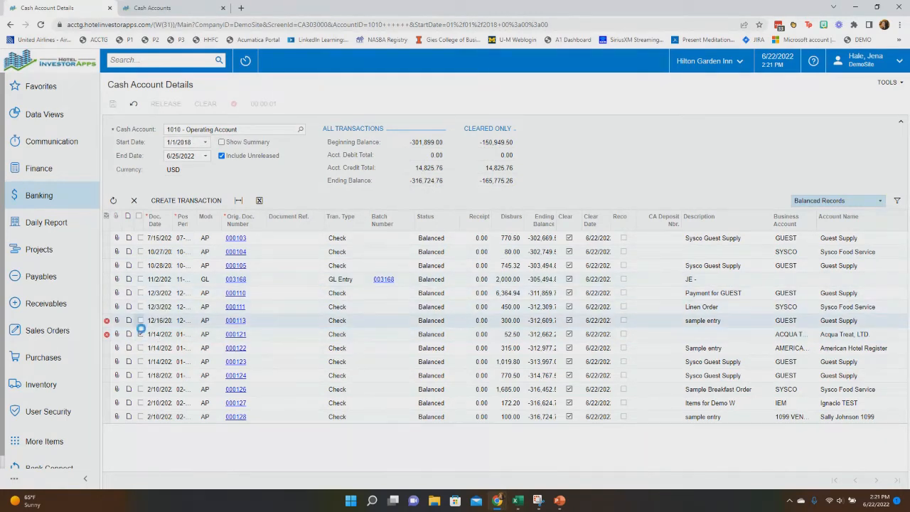
pyautogui.click(140, 334)
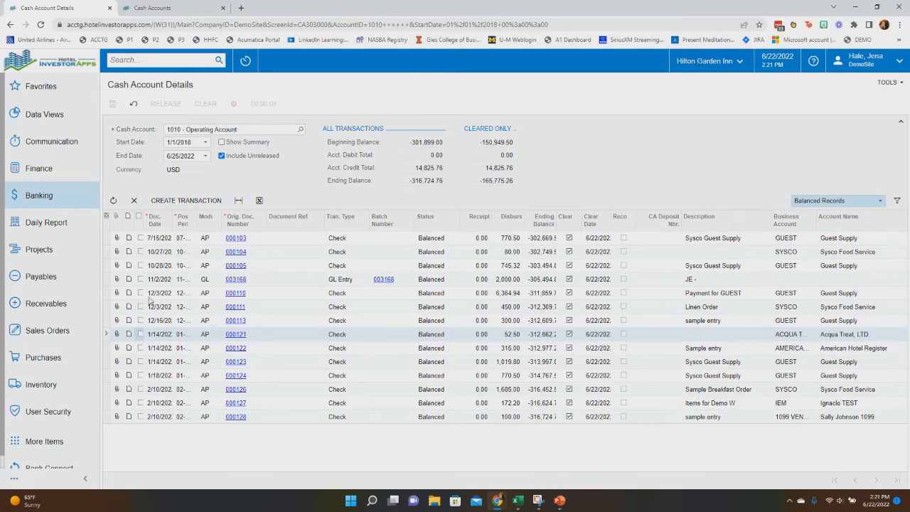
pyautogui.click(141, 279)
pyautogui.click(141, 278)
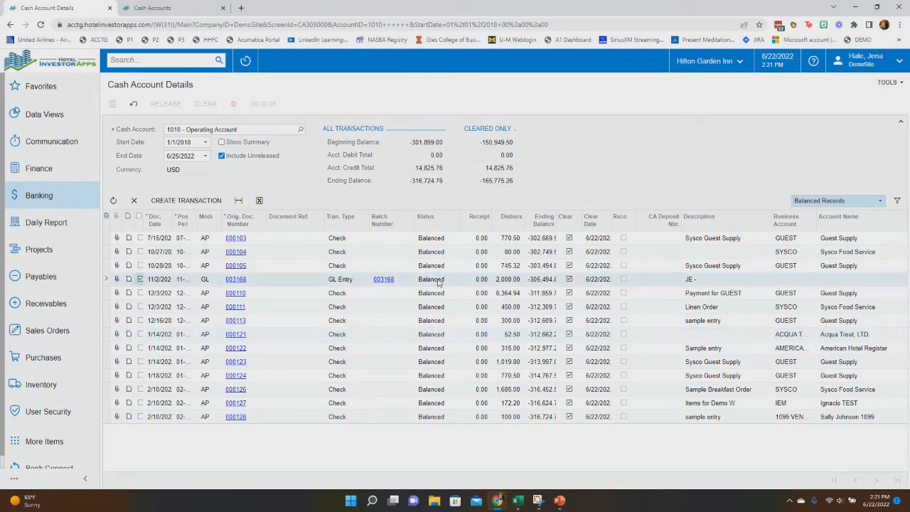
# Reset the inquiry and load cash account 1010 with start date 1/1/2018, using the Balanced Records filter
pyautogui.click(133, 104)
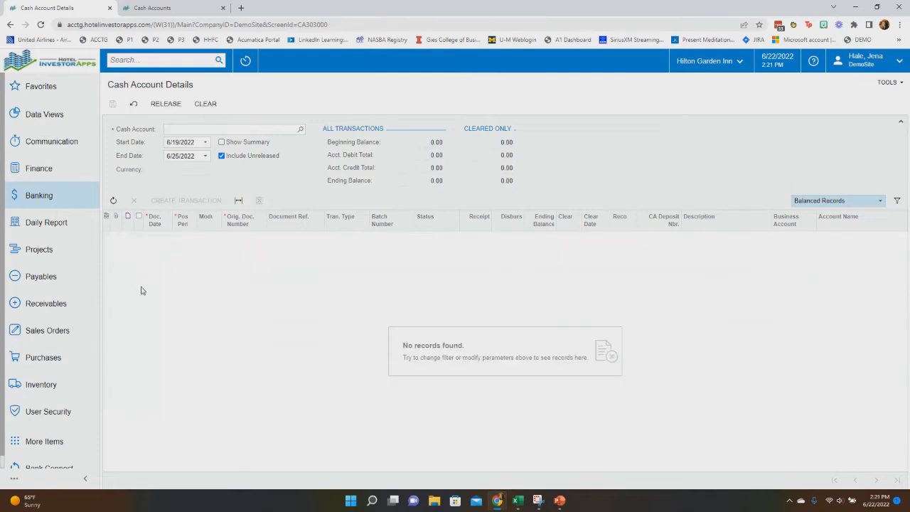
pyautogui.click(824, 203)
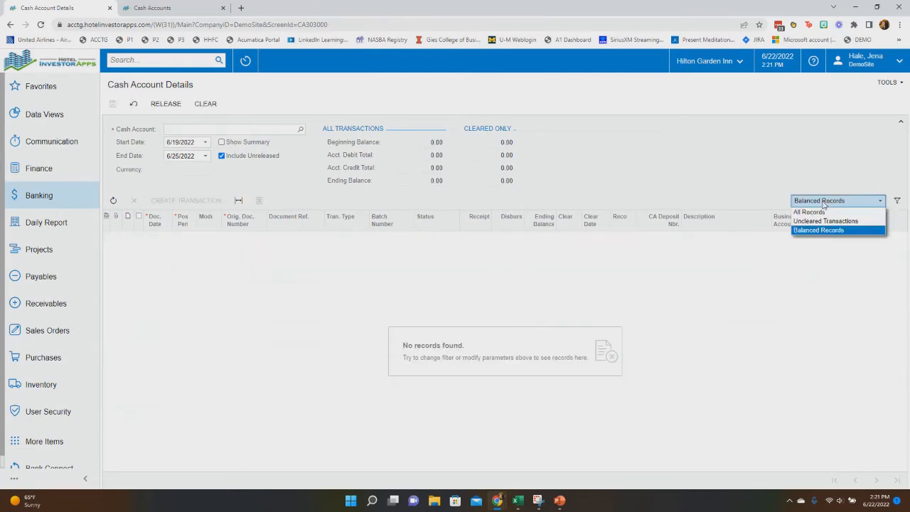
pyautogui.click(817, 231)
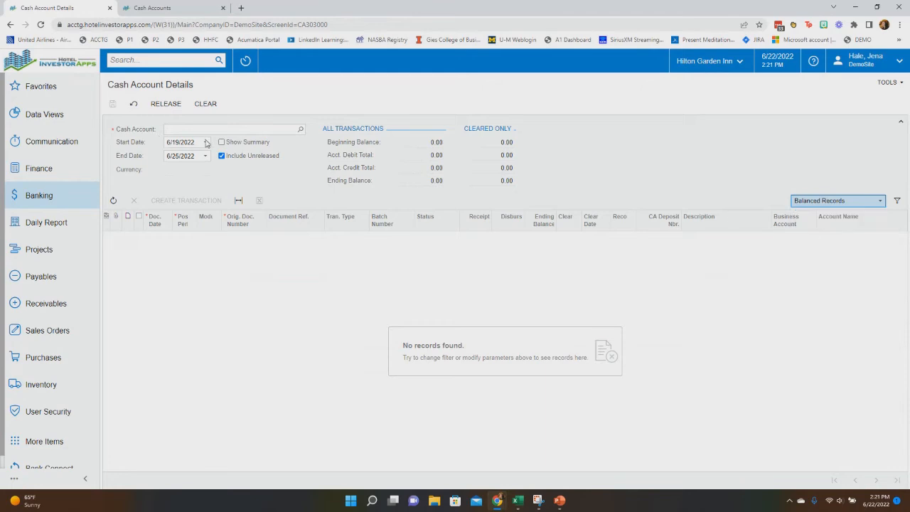
pyautogui.click(301, 130)
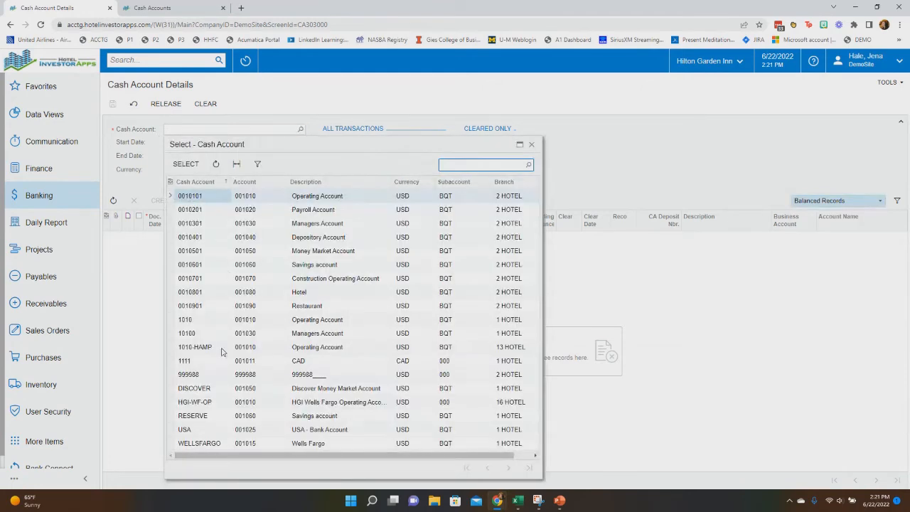
pyautogui.doubleClick(202, 326)
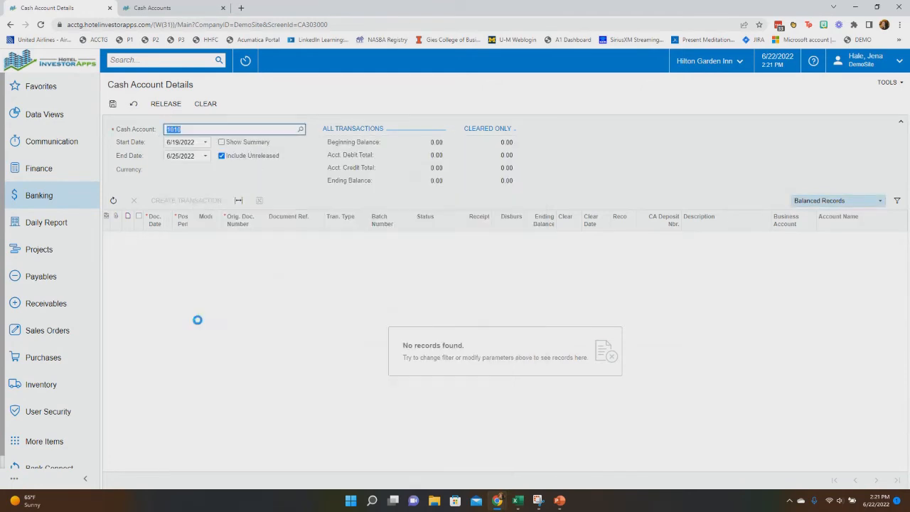
pyautogui.click(168, 142)
pyautogui.write('01')
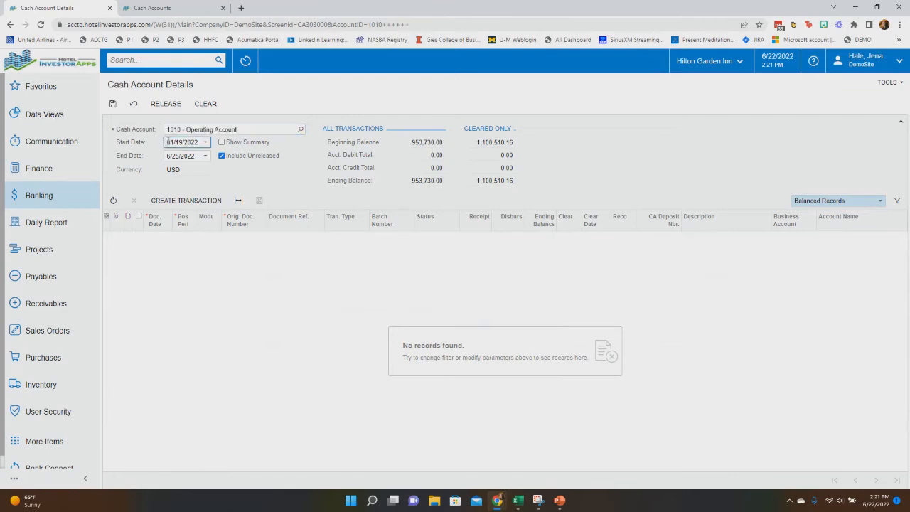
pyautogui.write('012018')
pyautogui.press('Tab')
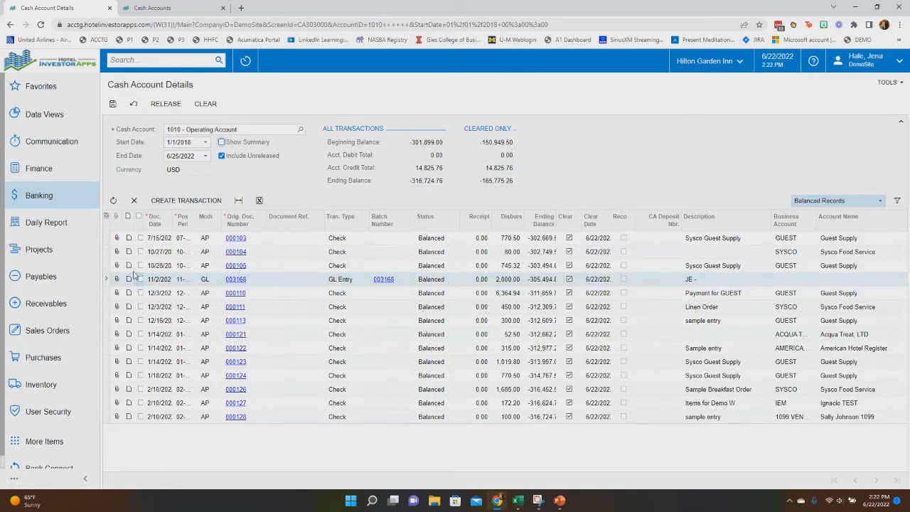
# Try to release GL entry 003168 and check the error on its row
pyautogui.click(140, 278)
pyautogui.click(162, 104)
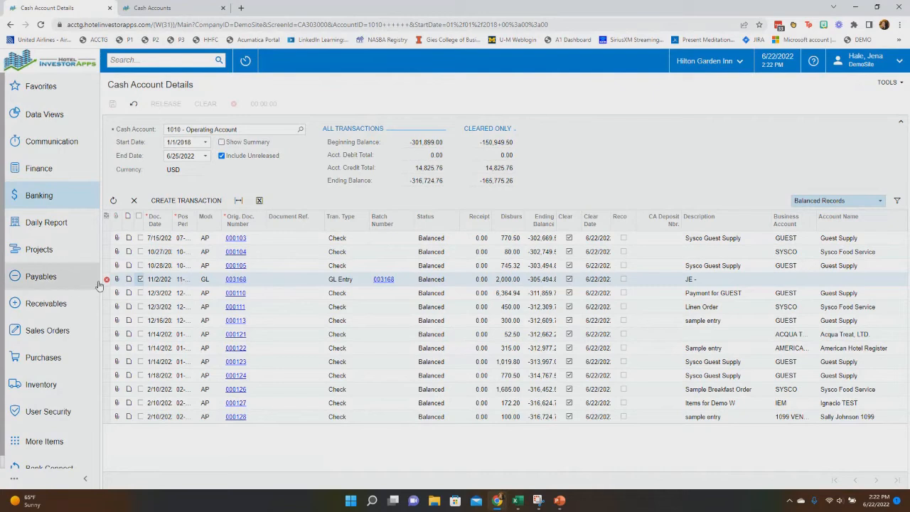
pyautogui.moveTo(108, 281)
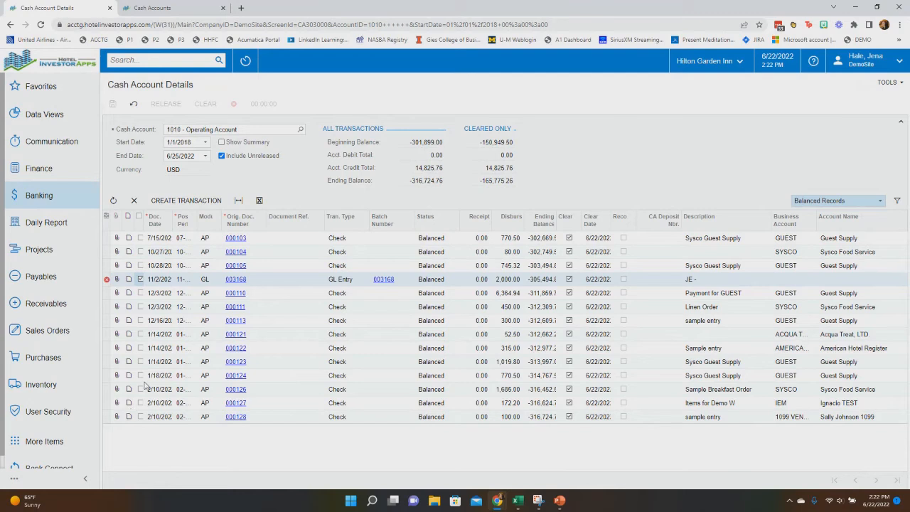
# Open check 000128, view it in Process Payments / Print Checks, and close the window without processing
pyautogui.click(234, 418)
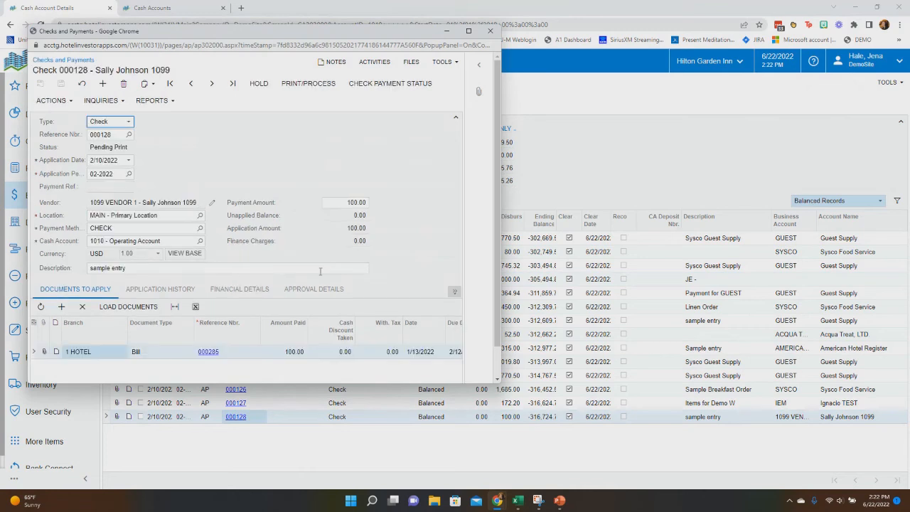
pyautogui.click(301, 82)
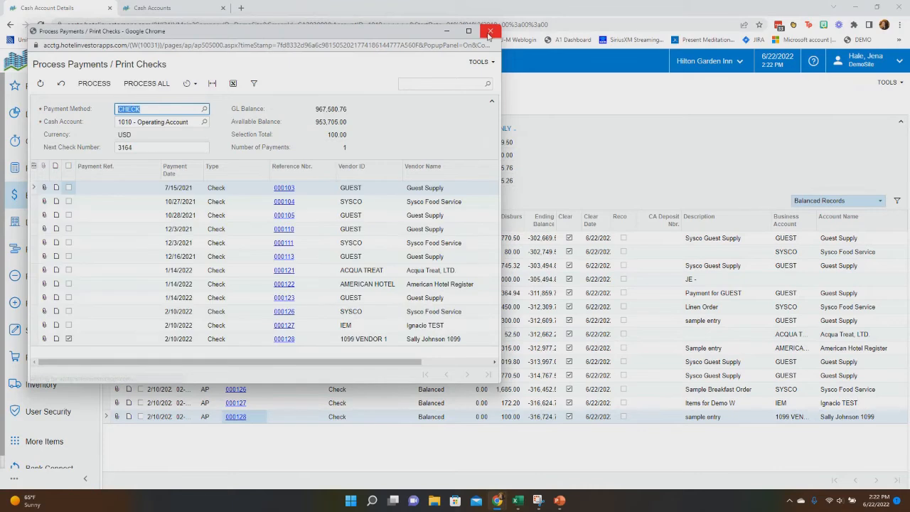
pyautogui.click(489, 33)
# Reset the inquiry and reload the balanced transactions of cash account 1010 from 1/1/2018
pyautogui.click(133, 103)
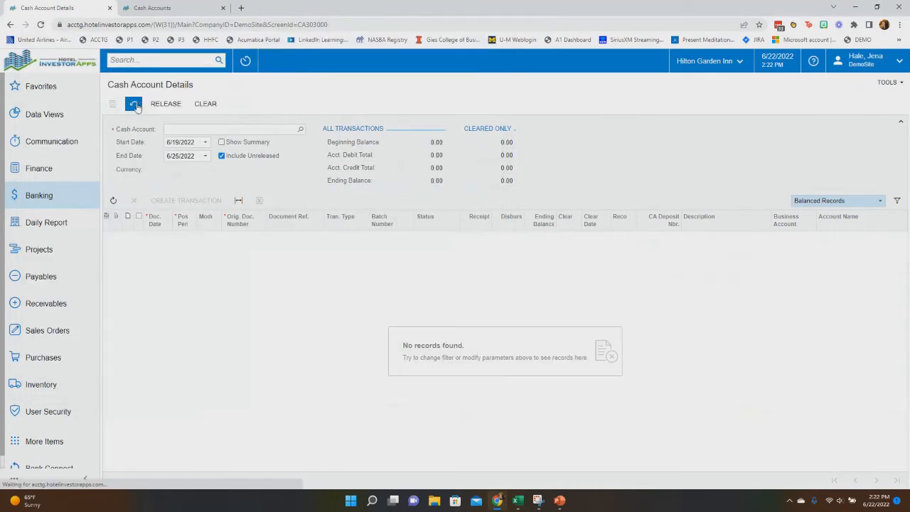
pyautogui.click(299, 129)
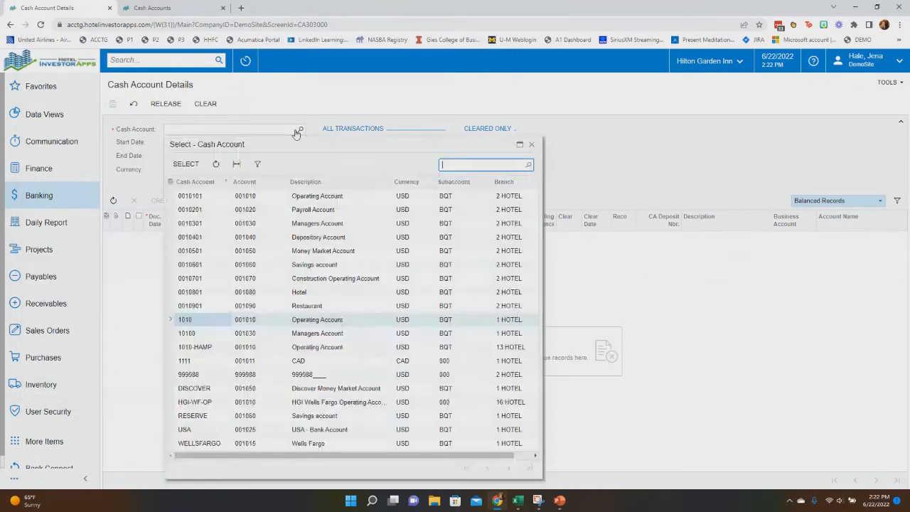
pyautogui.doubleClick(192, 319)
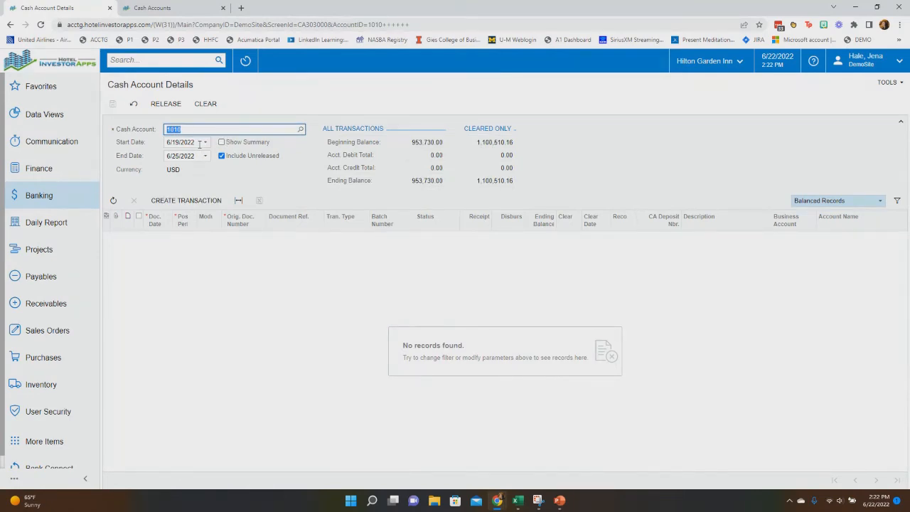
pyautogui.click(205, 144)
pyautogui.write('01012018')
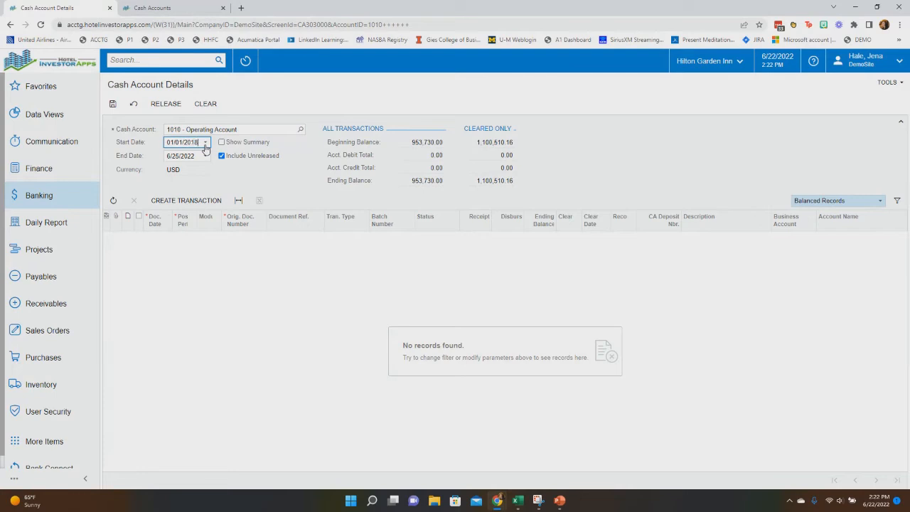
pyautogui.press('Tab')
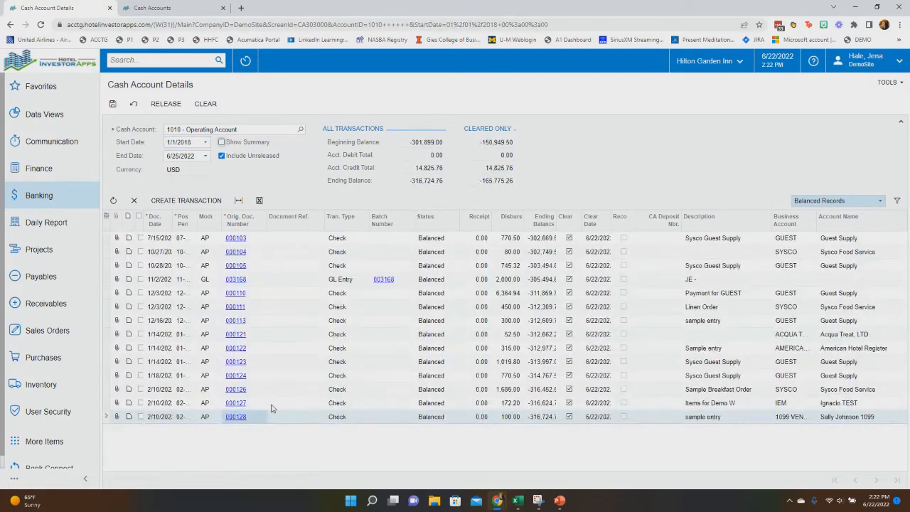
# Try to release check 000128 from the transaction list
pyautogui.click(140, 417)
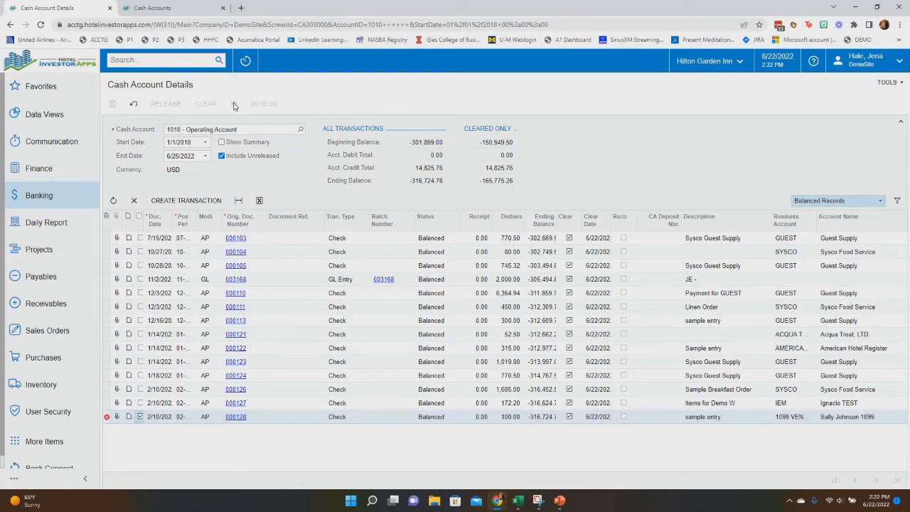
pyautogui.moveTo(234, 105)
pyautogui.click(113, 201)
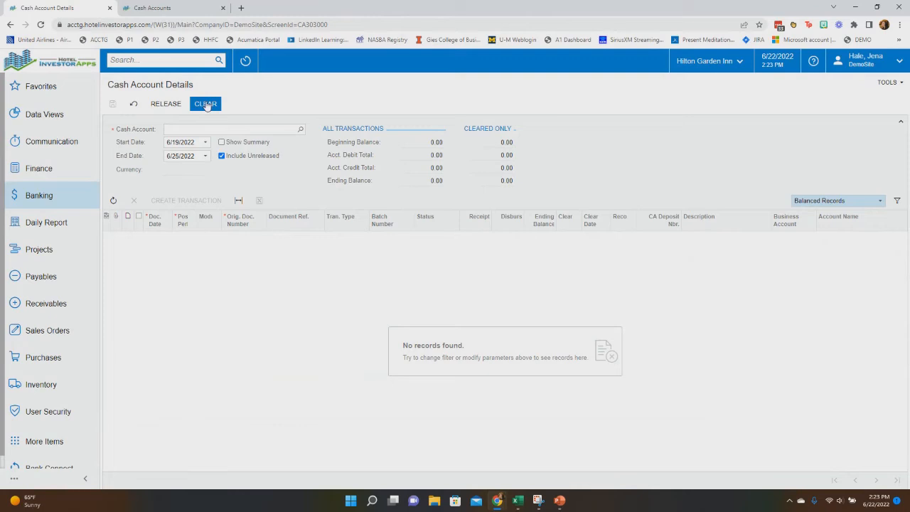
# Load cash account 1010 again with the start date set to 1/1/2022
pyautogui.click(300, 129)
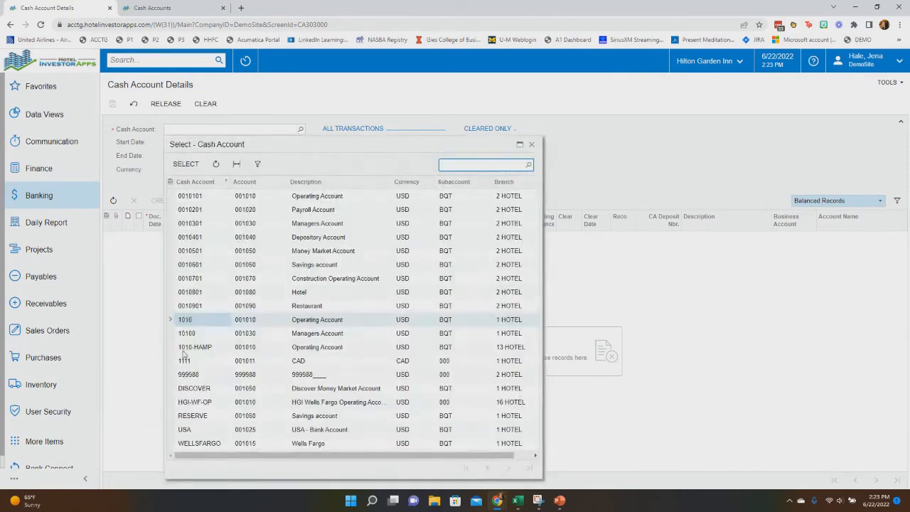
pyautogui.doubleClick(194, 321)
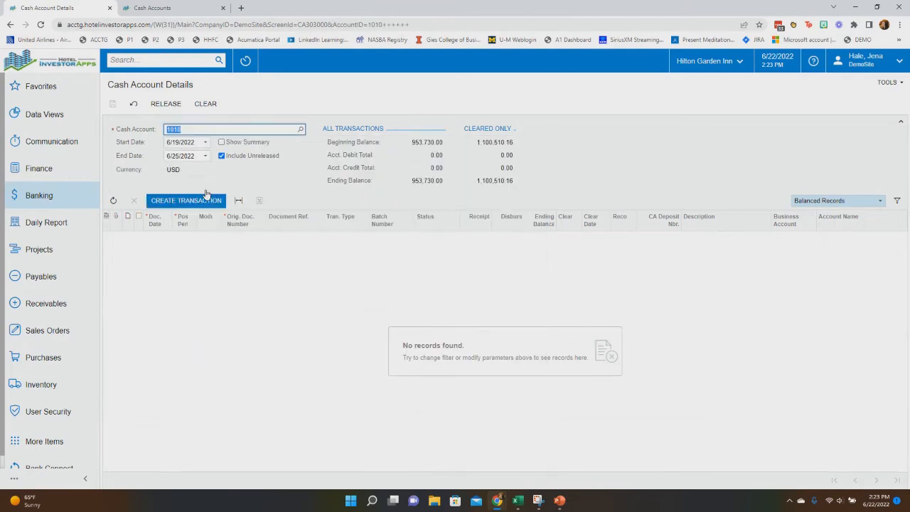
pyautogui.click(184, 141)
pyautogui.write('010')
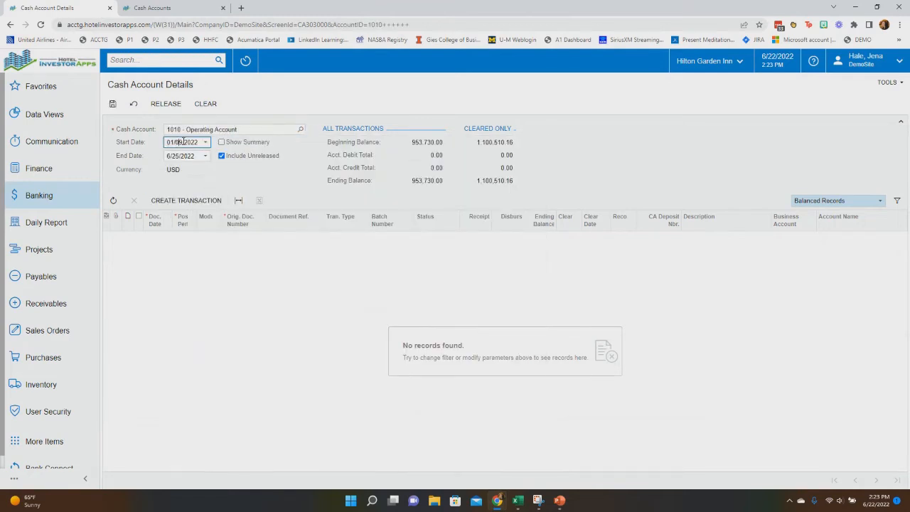
pyautogui.press('Tab')
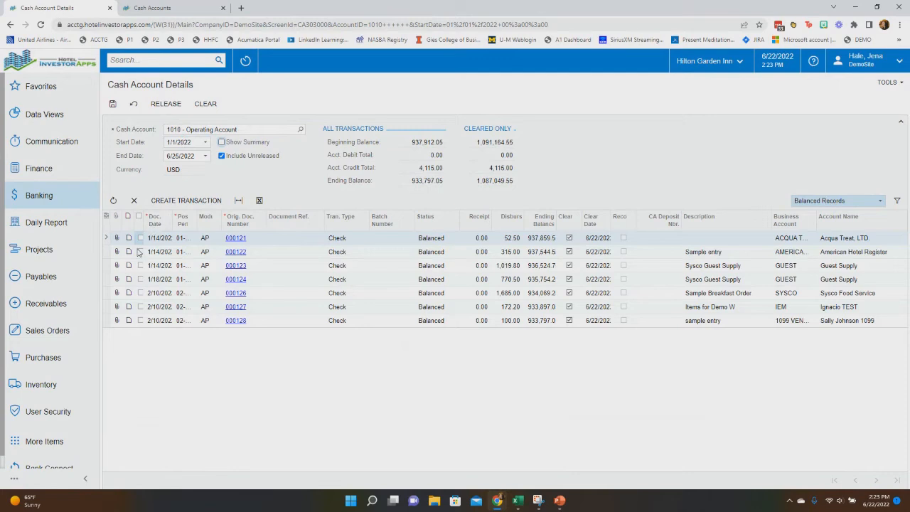
# Unmark check 000122 as cleared while leaving check 000121 marked as cleared
pyautogui.click(568, 238)
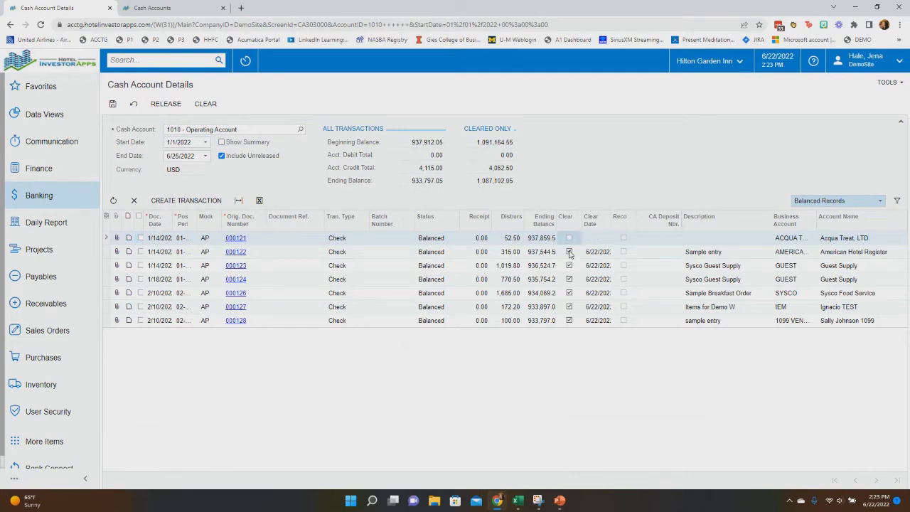
pyautogui.click(568, 251)
pyautogui.click(569, 237)
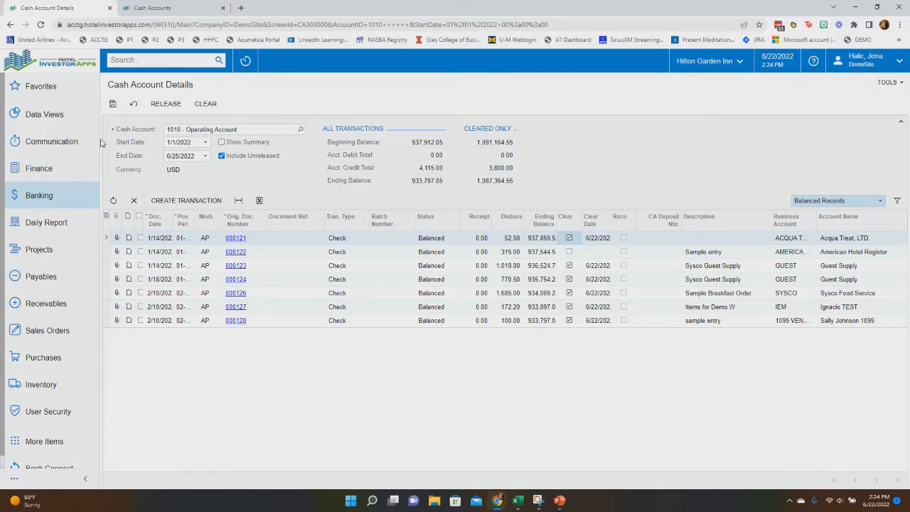
# Open the Operating Account reconciliation statement 000007 dated 6/30/2022 from the banking reconciliation statements
pyautogui.click(46, 201)
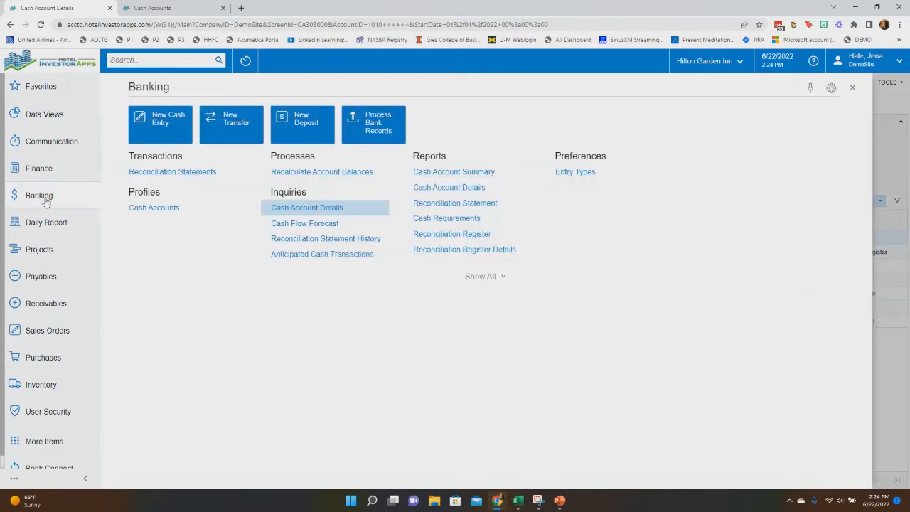
pyautogui.click(173, 172)
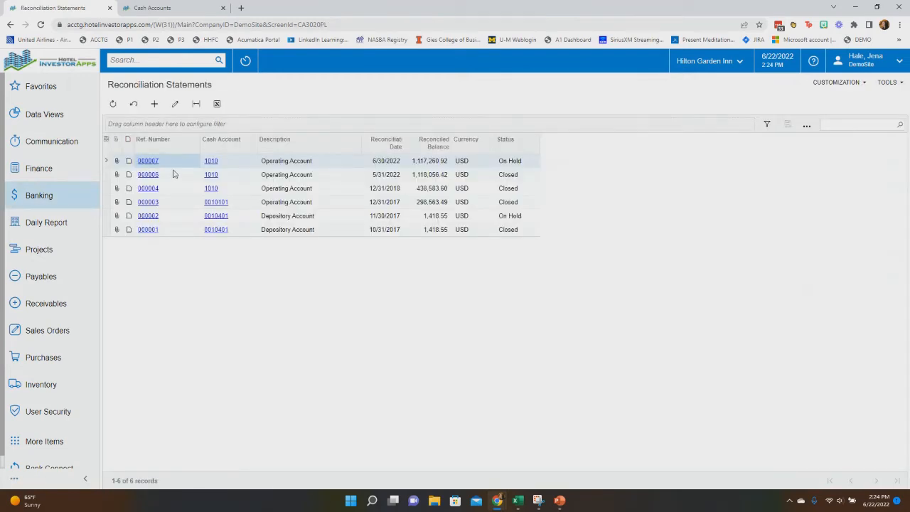
pyautogui.click(211, 161)
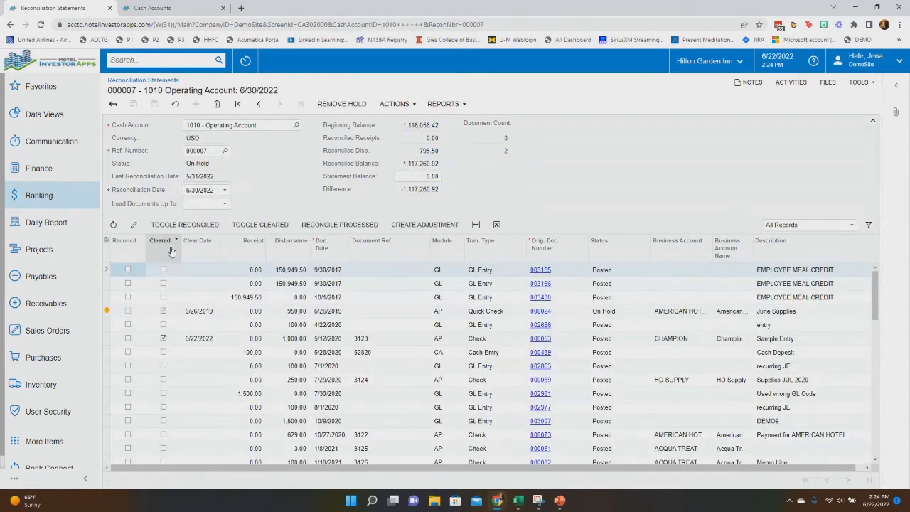
# Filter the statement's transactions to show only those with Cleared set to True
pyautogui.click(170, 251)
pyautogui.click(175, 317)
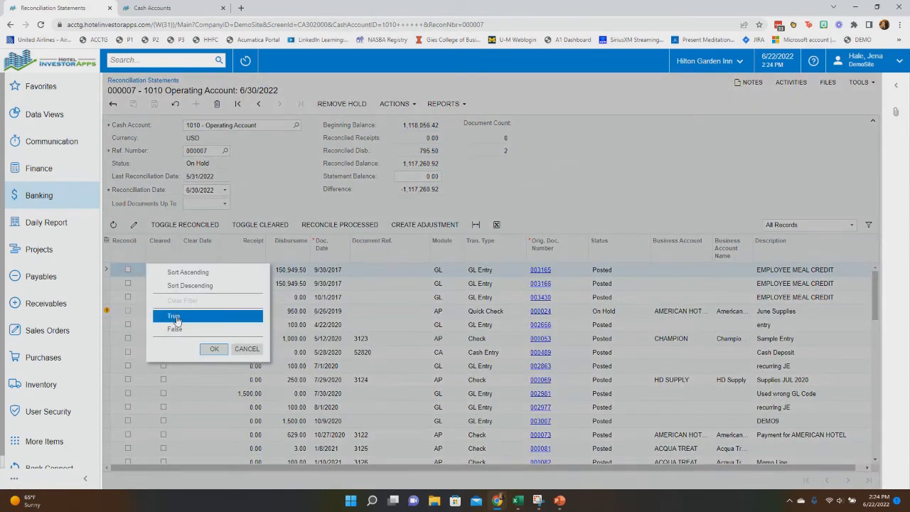
pyautogui.click(214, 348)
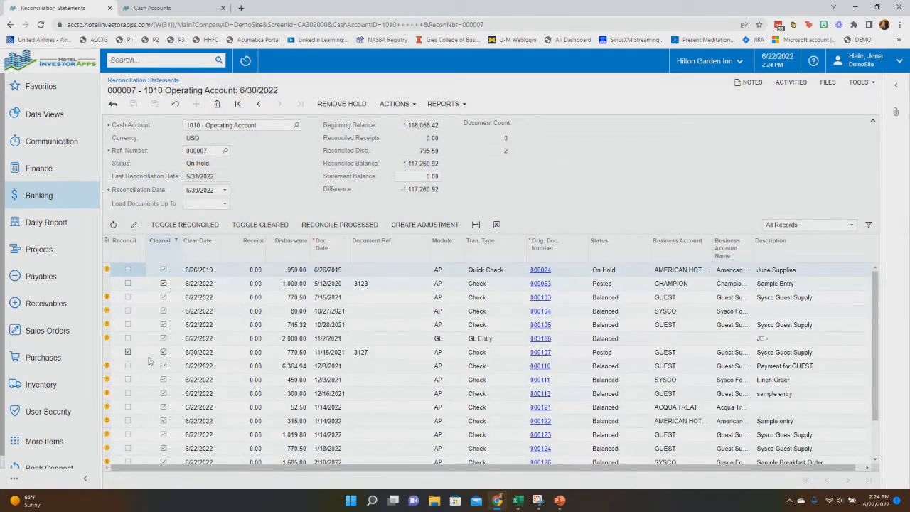
pyautogui.scroll(-2, 153, 363)
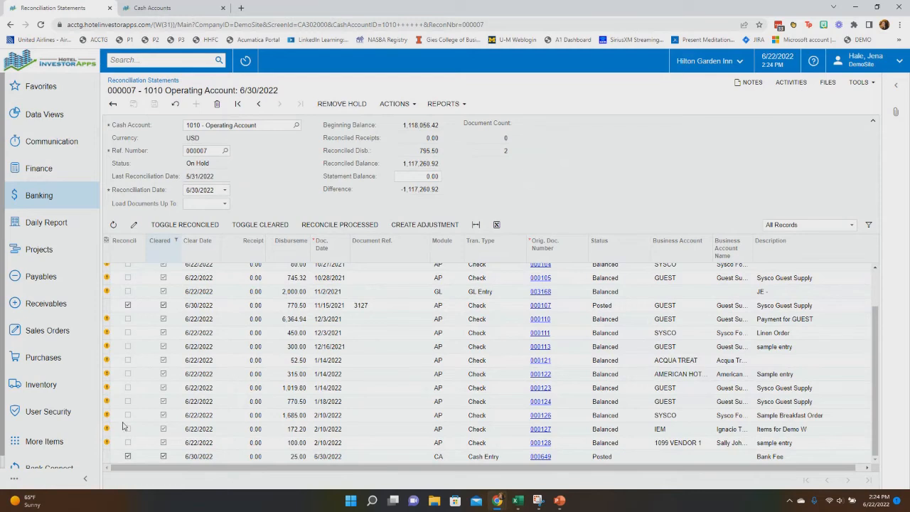
pyautogui.scroll(2, 123, 431)
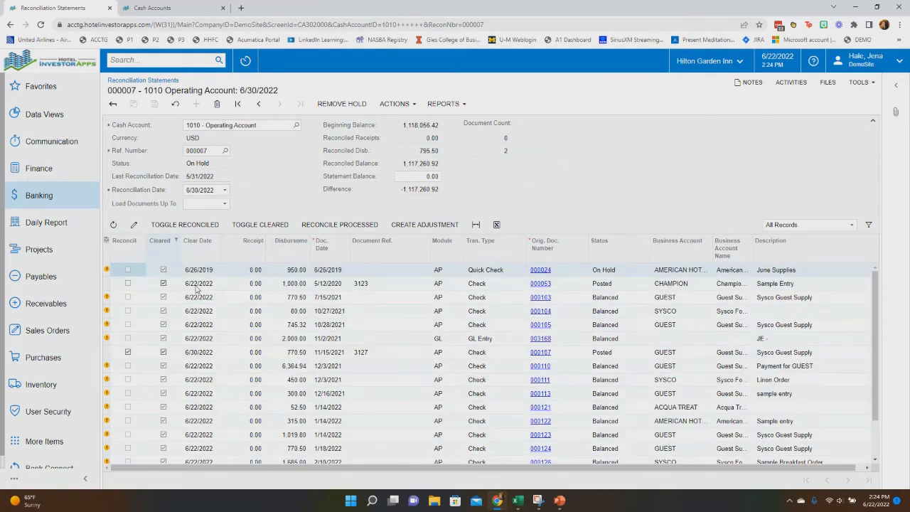
# Mark the filtered cleared transactions as reconciled in bulk with Toggle Reconciled, including posted check 000053
pyautogui.click(172, 224)
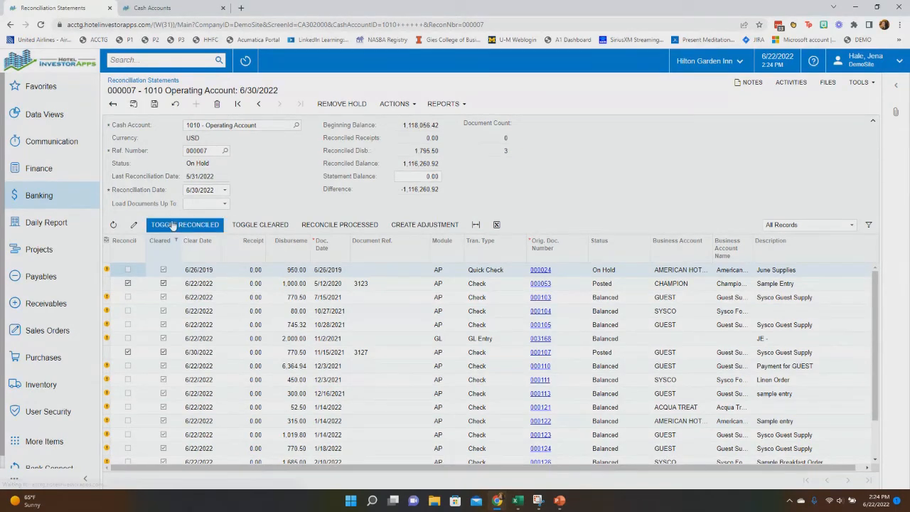
pyautogui.click(128, 282)
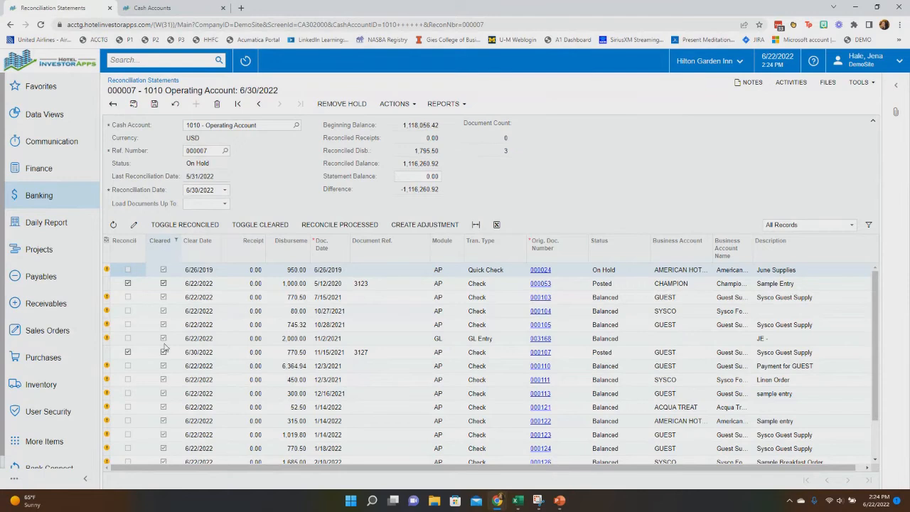
pyautogui.scroll(-1, 169, 373)
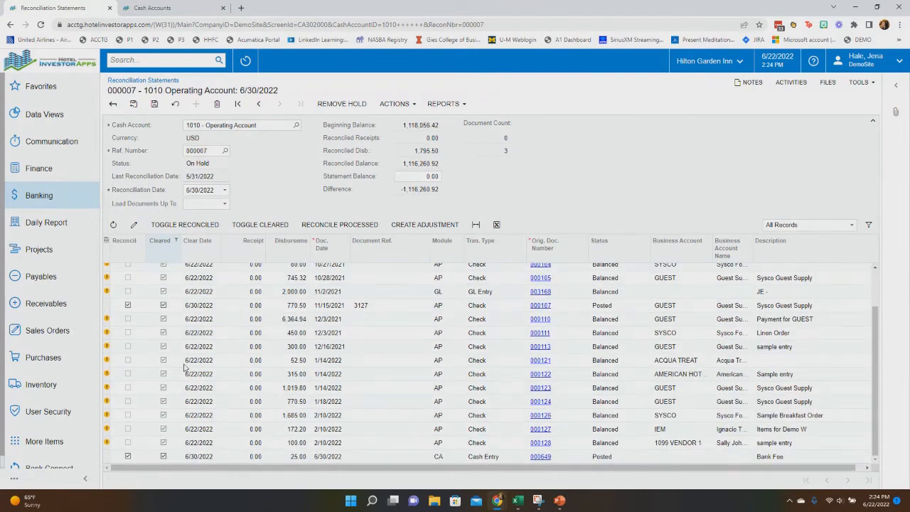
pyautogui.scroll(1, 183, 366)
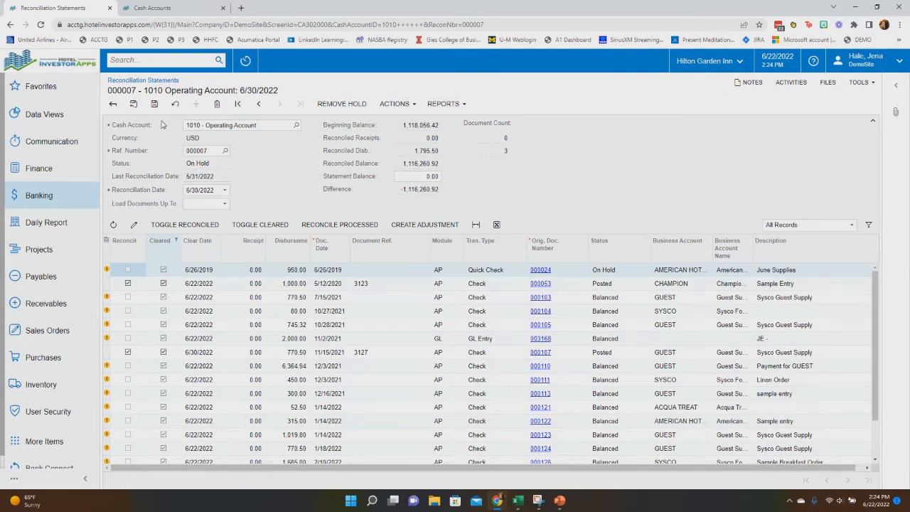
# Open the Cash Account Details inquiry for the Operating Account with the start date set to 6/1/2022
pyautogui.click(42, 196)
pyautogui.click(307, 207)
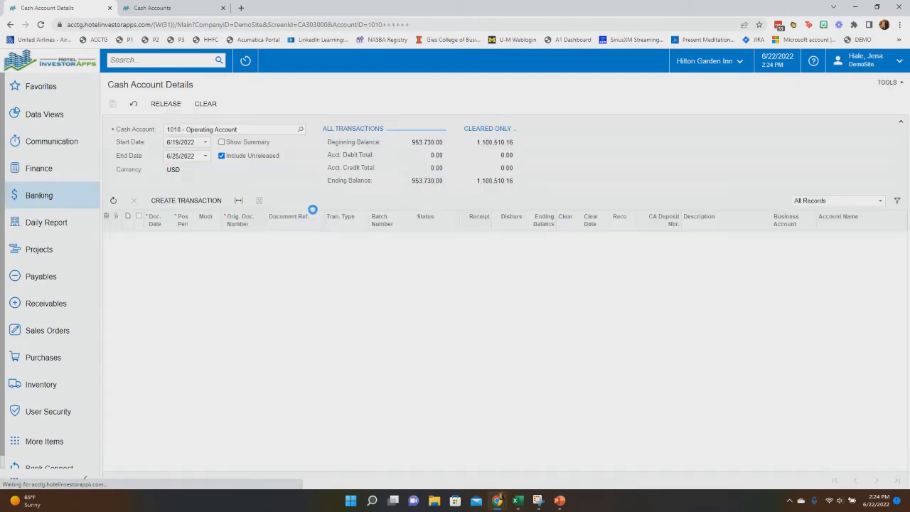
pyautogui.click(167, 142)
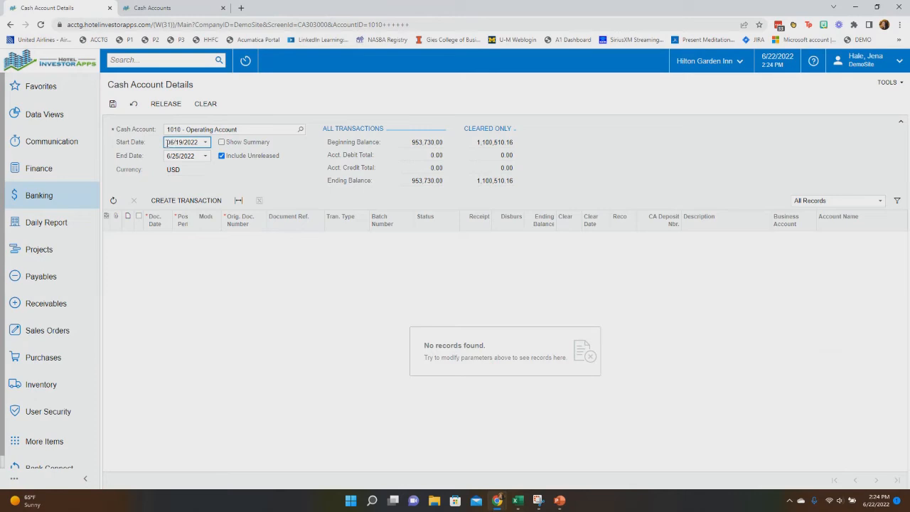
pyautogui.write('0601')
pyautogui.press('Tab')
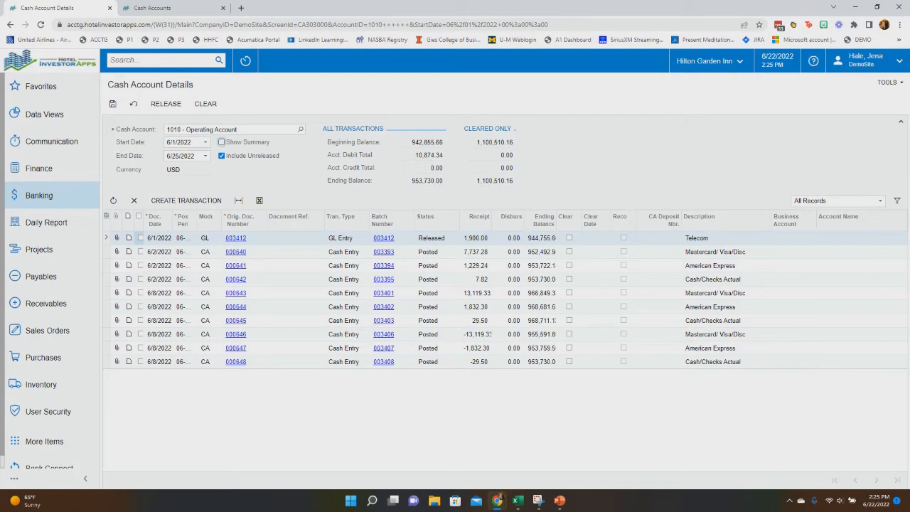
pyautogui.hotkey('alt', 'Tab')
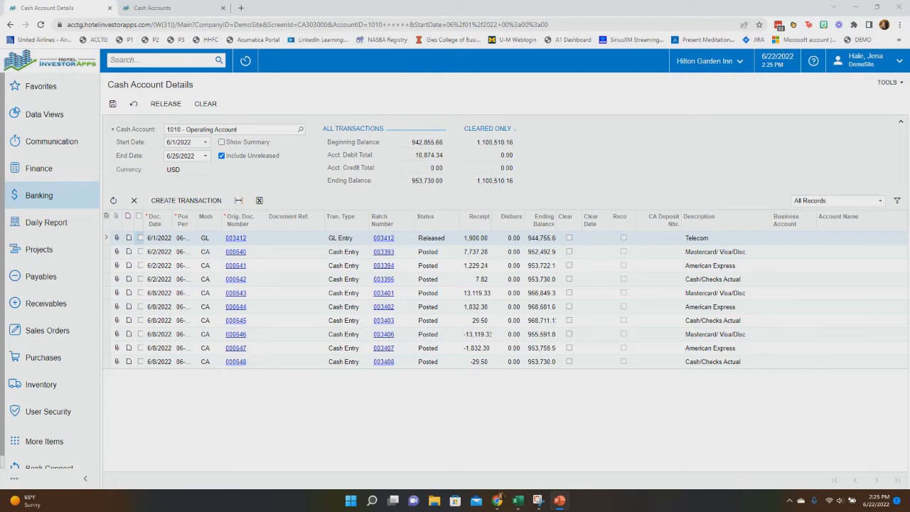
# Open the Reconciliation Statement History for the Operating Account and set the end date to 7/1/2022
pyautogui.click(55, 195)
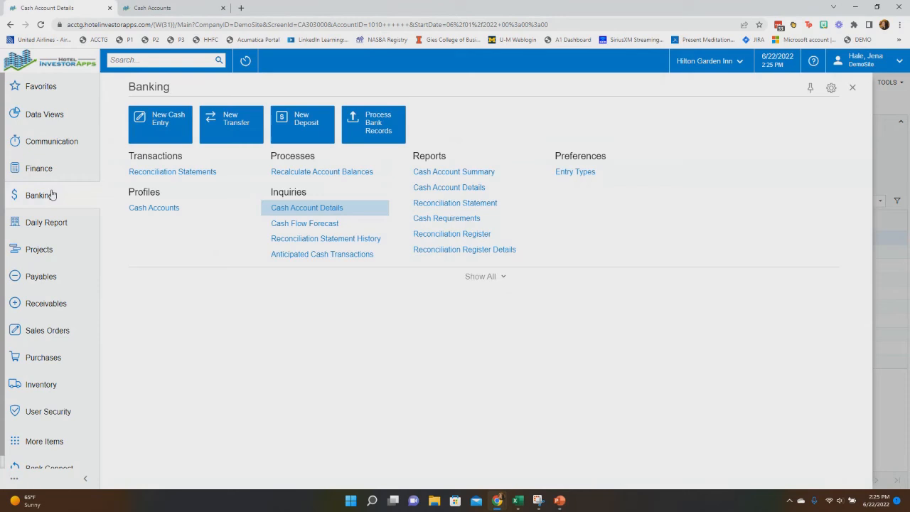
pyautogui.click(330, 240)
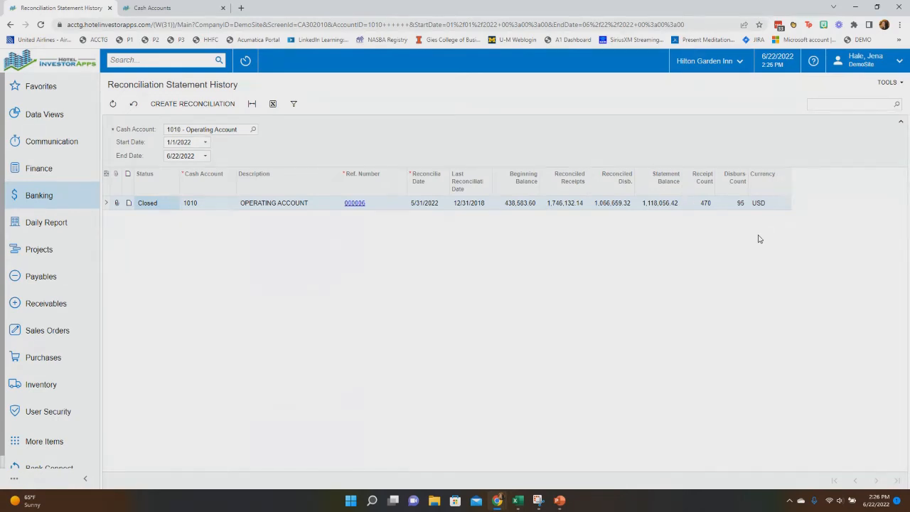
pyautogui.click(168, 151)
pyautogui.write('7')
pyautogui.write('01')
pyautogui.press('Tab')
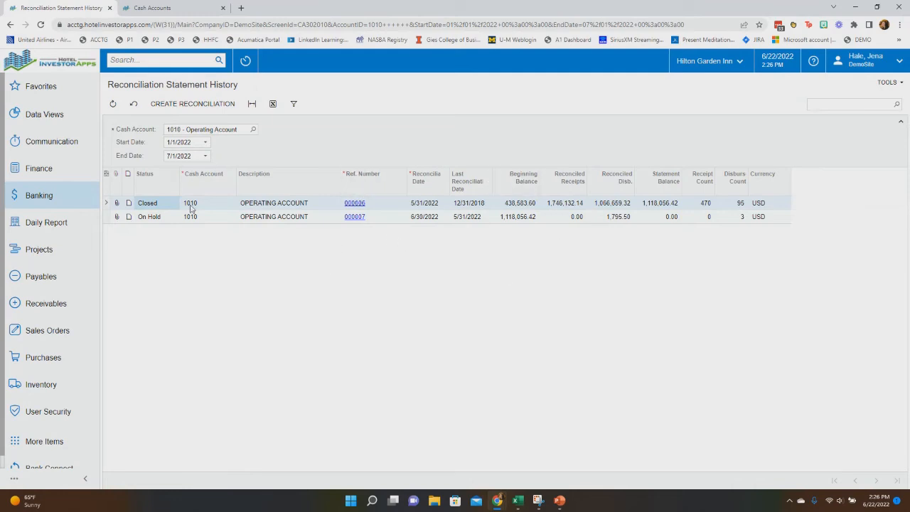
# Try to create a new reconciliation for cash account 1010 - Operating Account from the statement history
pyautogui.click(172, 105)
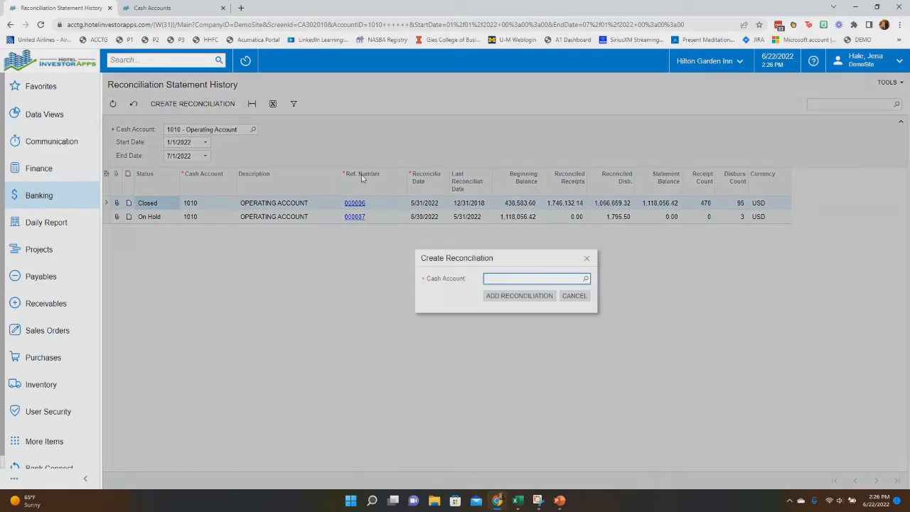
pyautogui.click(586, 284)
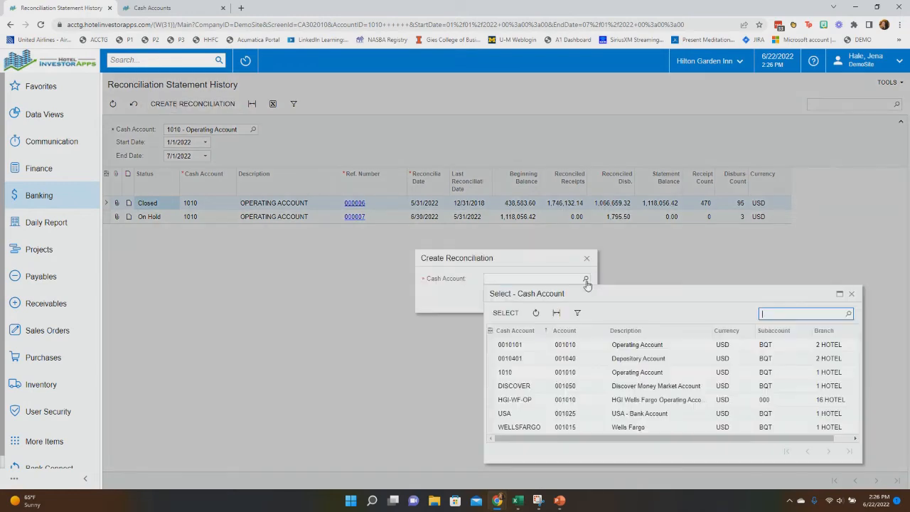
pyautogui.doubleClick(523, 376)
pyautogui.click(501, 295)
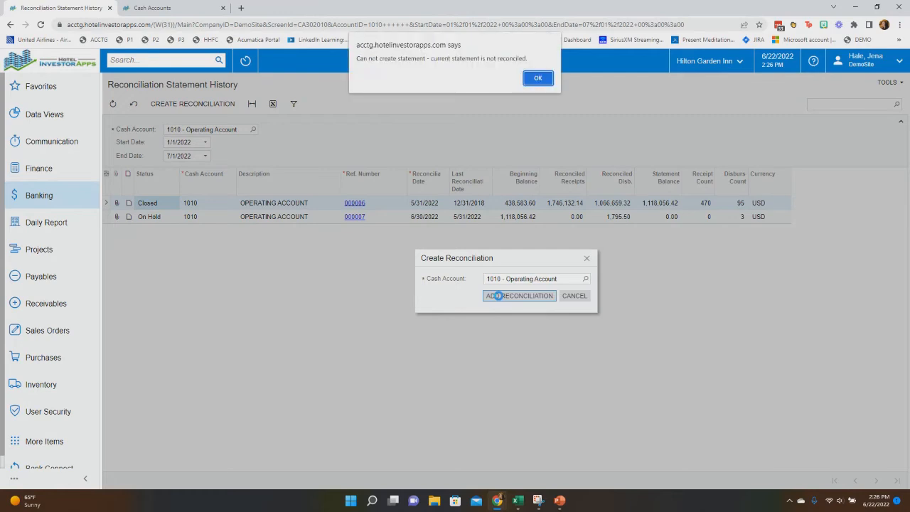
pyautogui.click(537, 79)
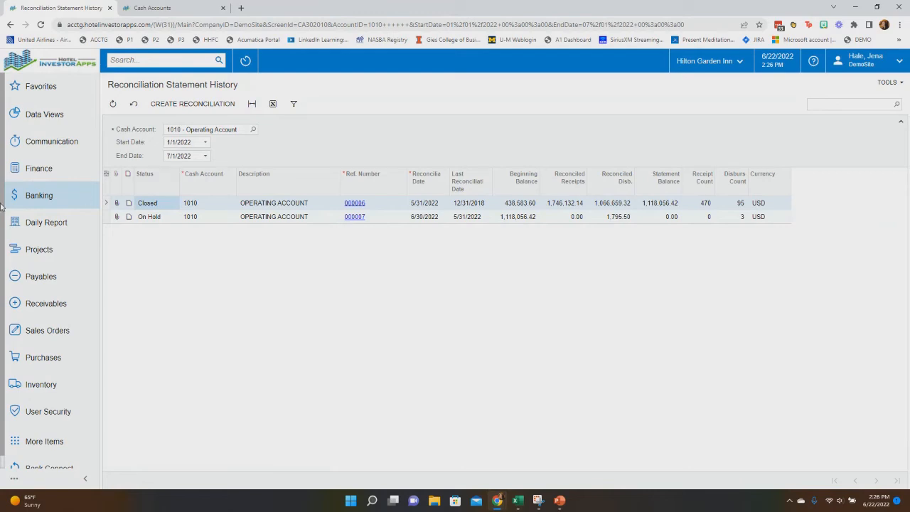
# Open the Cash Flow Forecast for the Operating Account and compare it with and without documents lacking a cash account
pyautogui.click(39, 196)
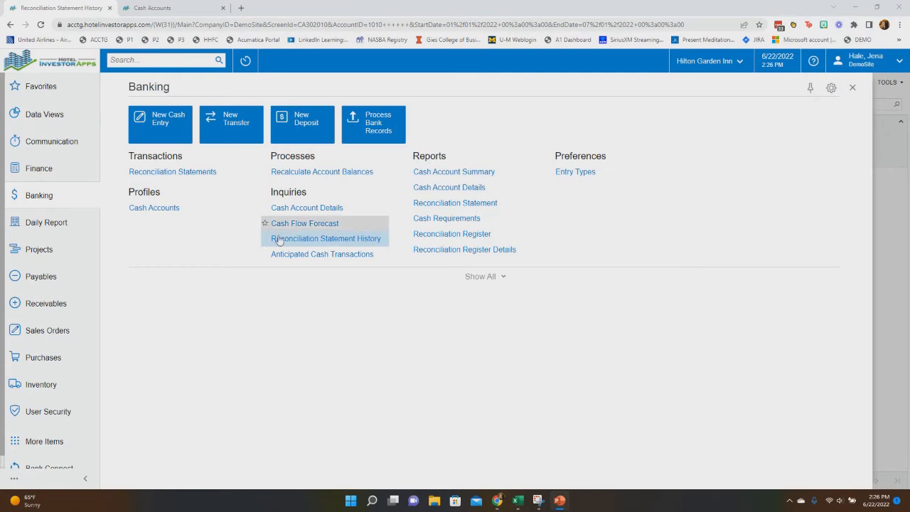
pyautogui.click(327, 224)
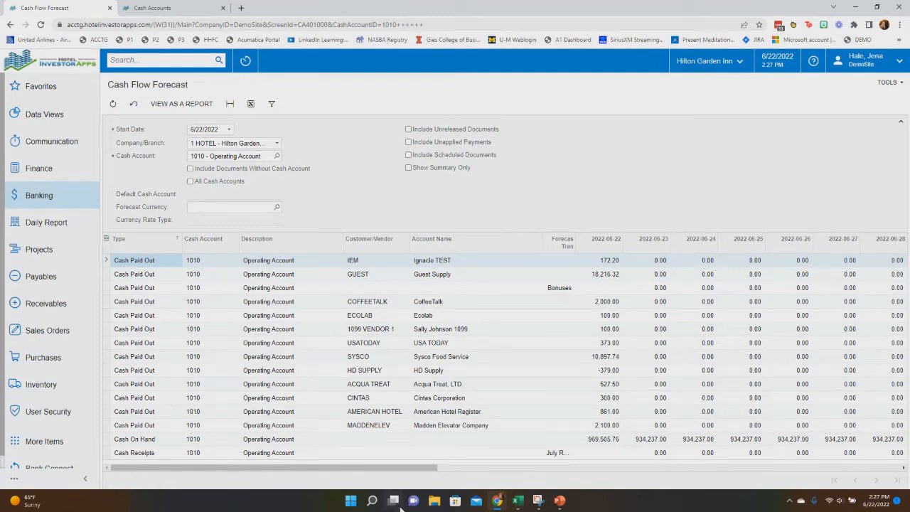
pyautogui.moveTo(351, 468); pyautogui.dragTo(341, 441)
pyautogui.click(191, 169)
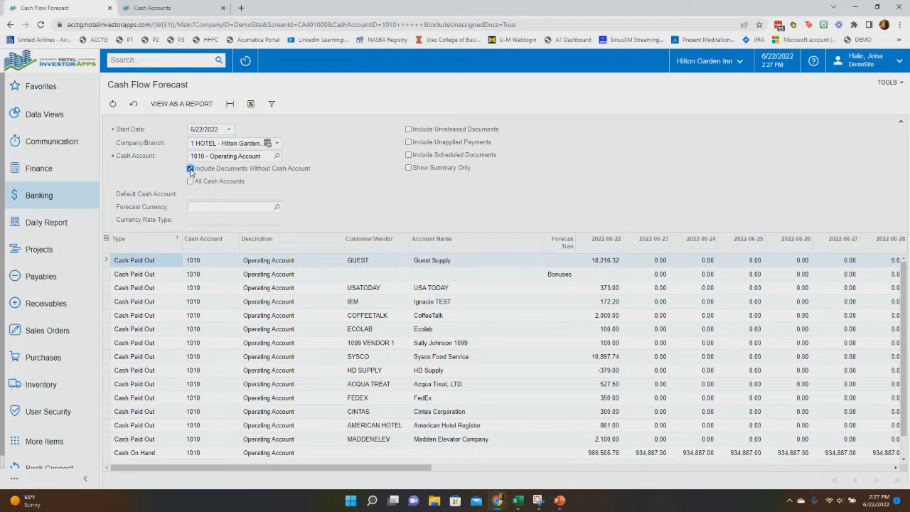
pyautogui.click(190, 169)
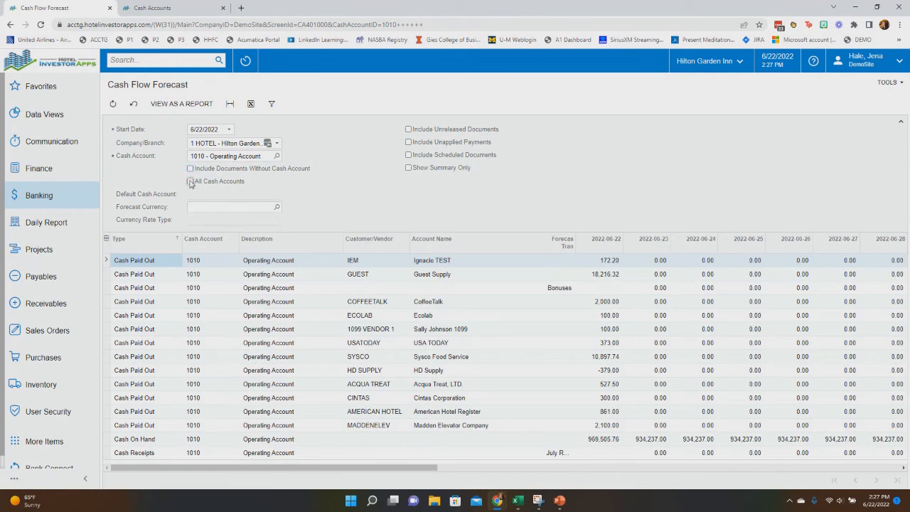
# Extend the forecast to all cash accounts and briefly view it as summary only
pyautogui.click(190, 181)
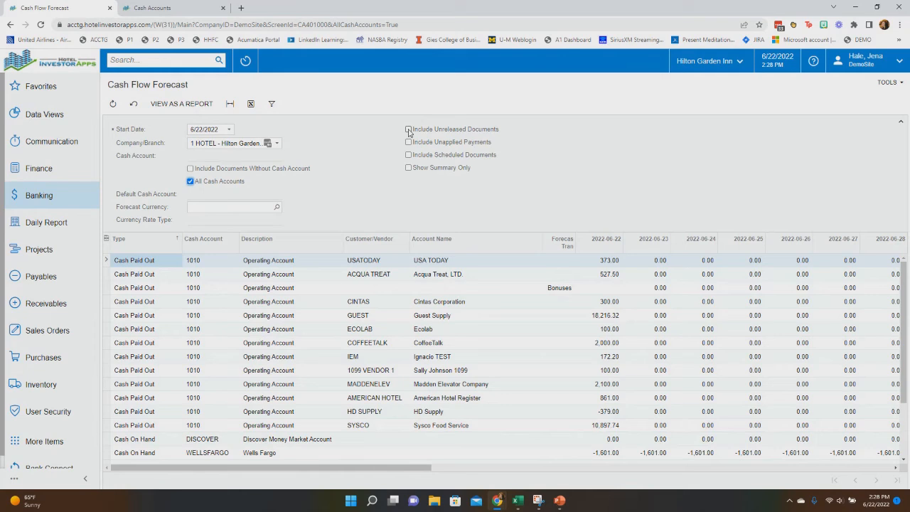
pyautogui.click(408, 169)
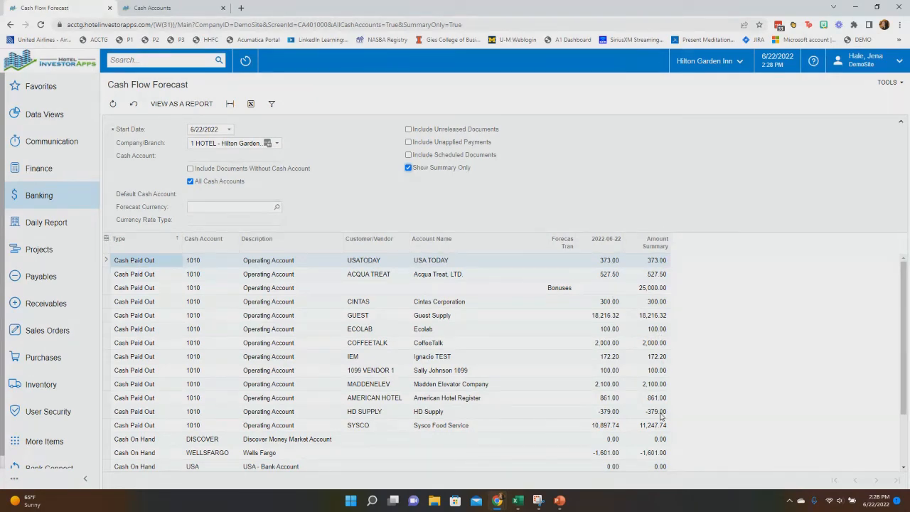
pyautogui.click(408, 167)
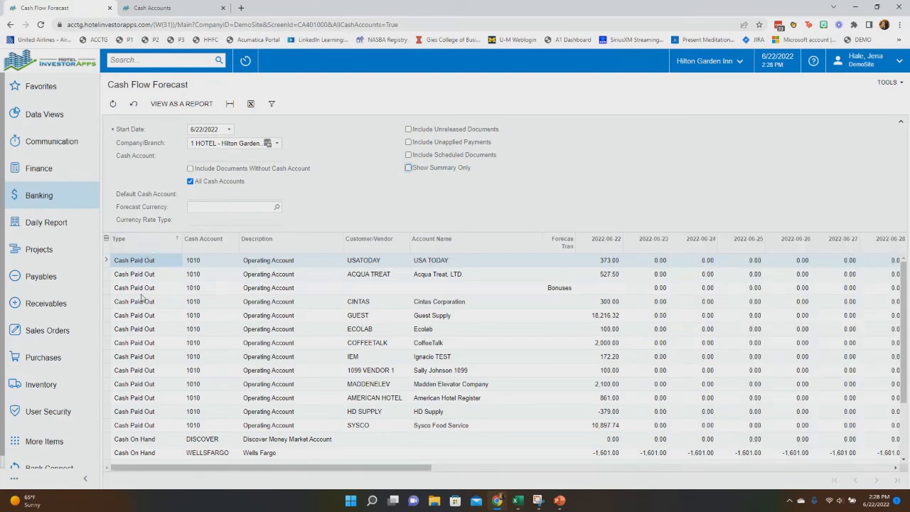
# Sort the forecast by type in descending order and limit it to cash account 1010 again instead of all accounts
pyautogui.click(161, 239)
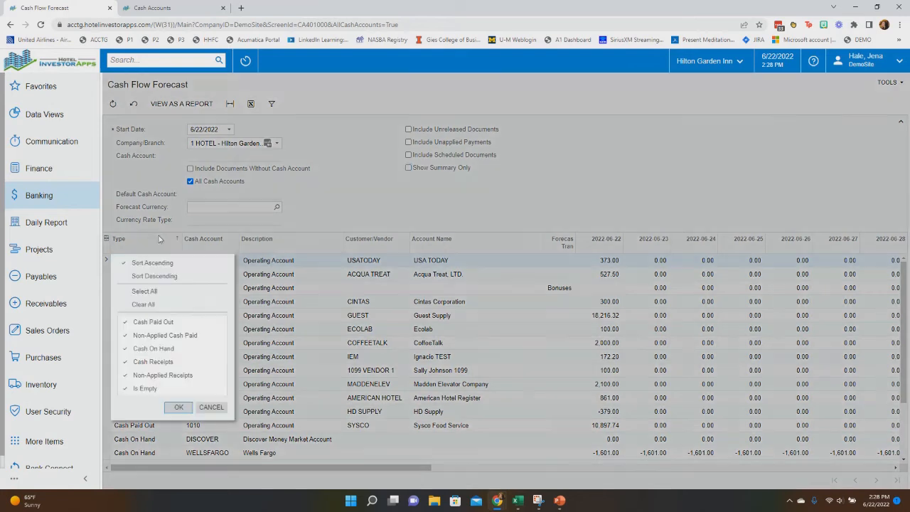
pyautogui.click(172, 277)
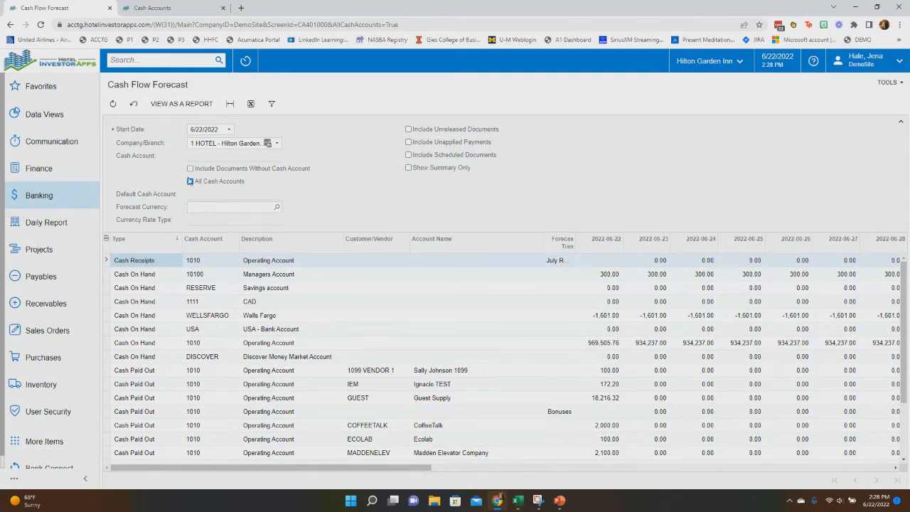
pyautogui.click(191, 181)
pyautogui.click(235, 156)
pyautogui.write('1010')
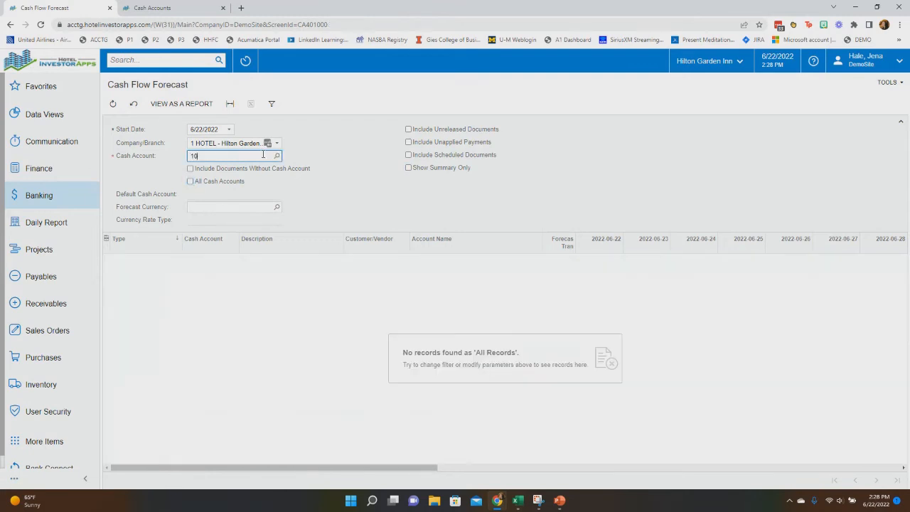
pyautogui.press('Tab')
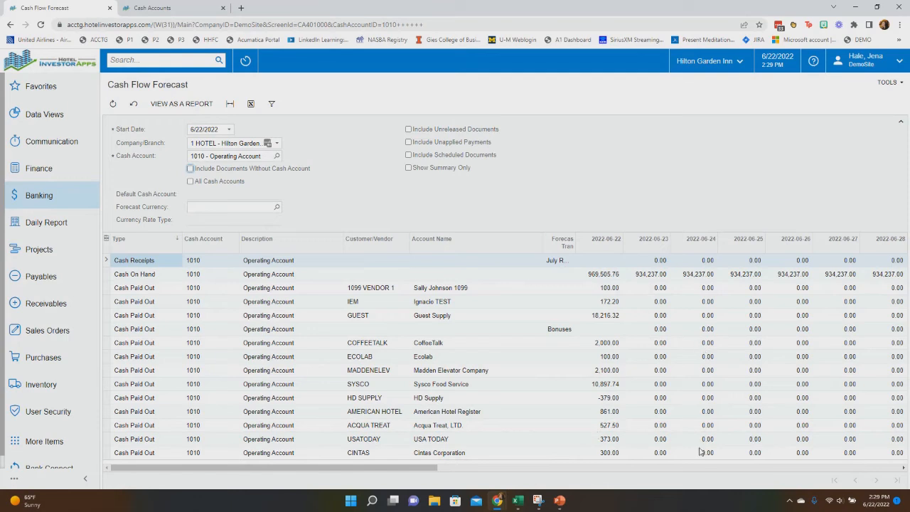
pyautogui.moveTo(436, 466); pyautogui.dragTo(544, 467)
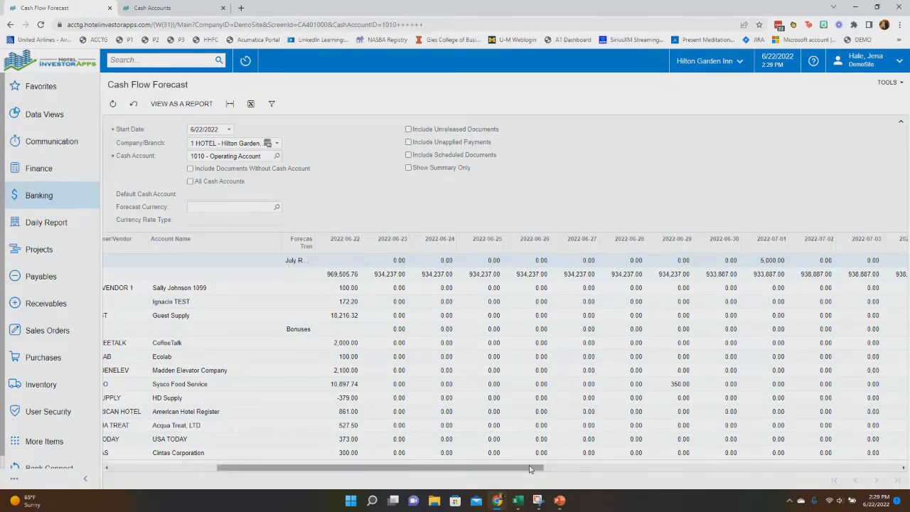
pyautogui.moveTo(531, 467); pyautogui.dragTo(305, 452)
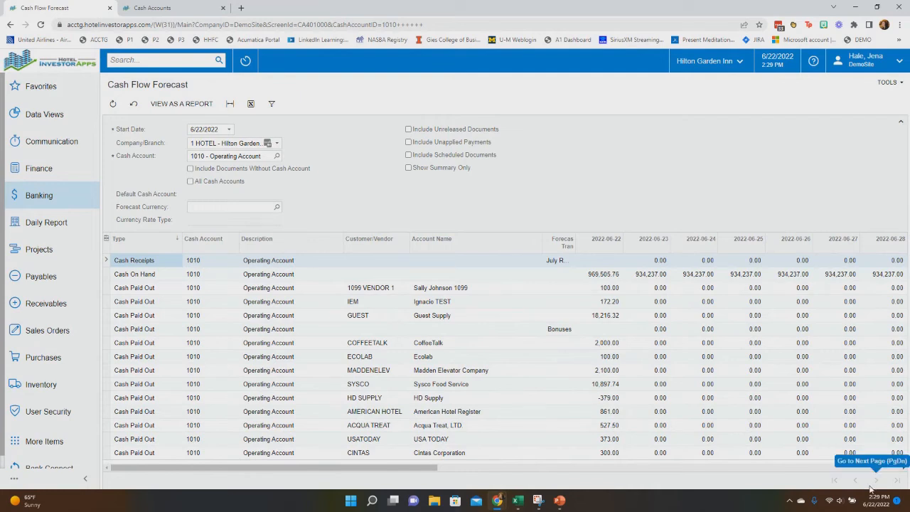
# In the Anticipated Cash Transactions for the Operating Account, add a disbursement dated 7/15/2022 described as Loan for 150,000 and save it
pyautogui.click(45, 199)
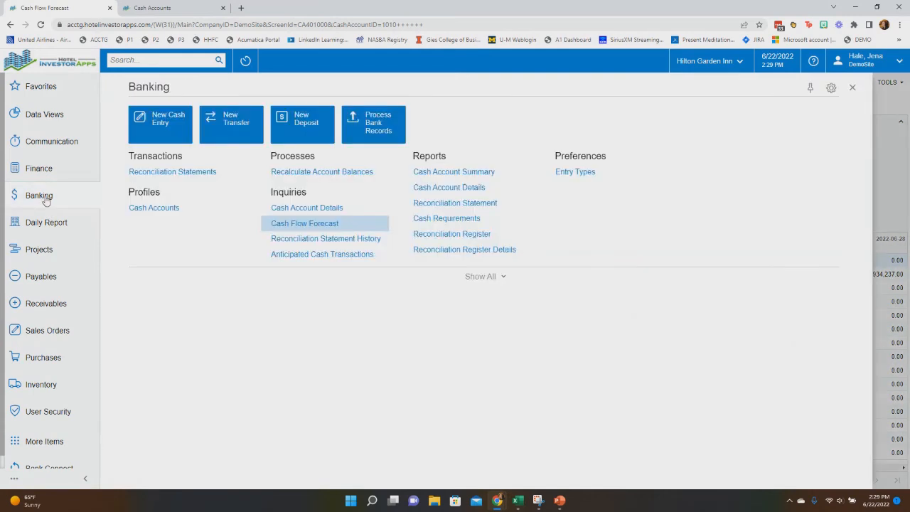
pyautogui.click(318, 254)
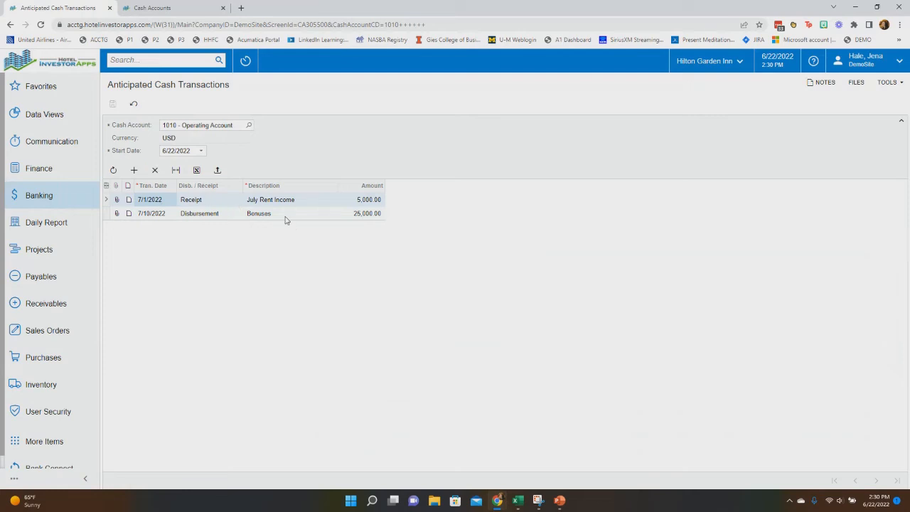
pyautogui.click(133, 170)
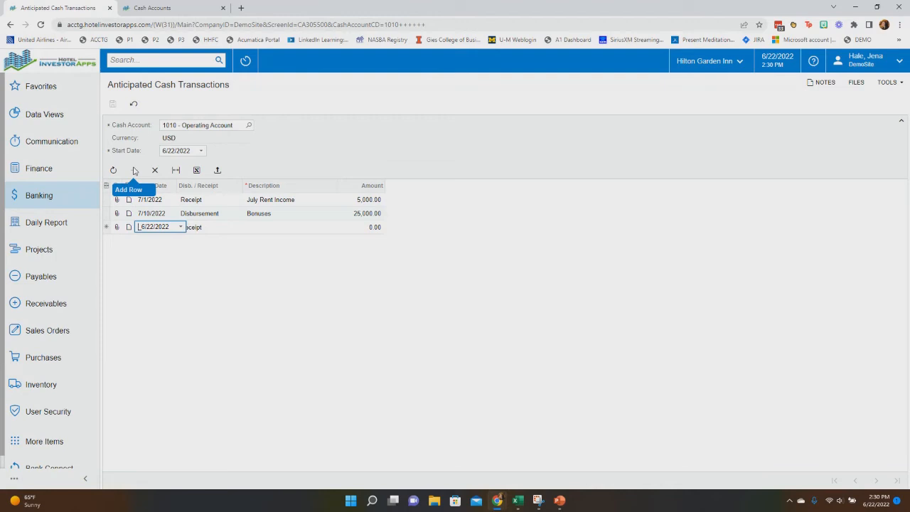
pyautogui.write('07/15')
pyautogui.press('Tab')
pyautogui.hotkey('alt', 'Down')
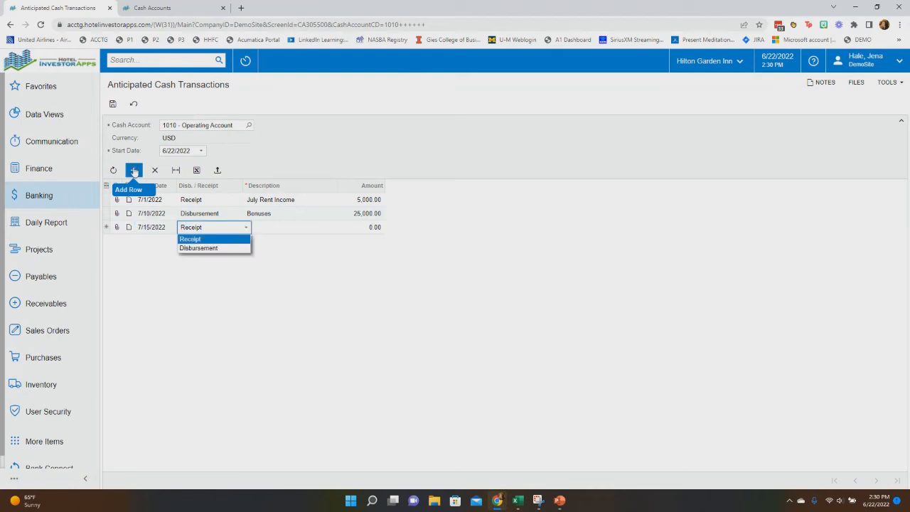
pyautogui.press('Down')
pyautogui.press('Tab')
pyautogui.write('Loan')
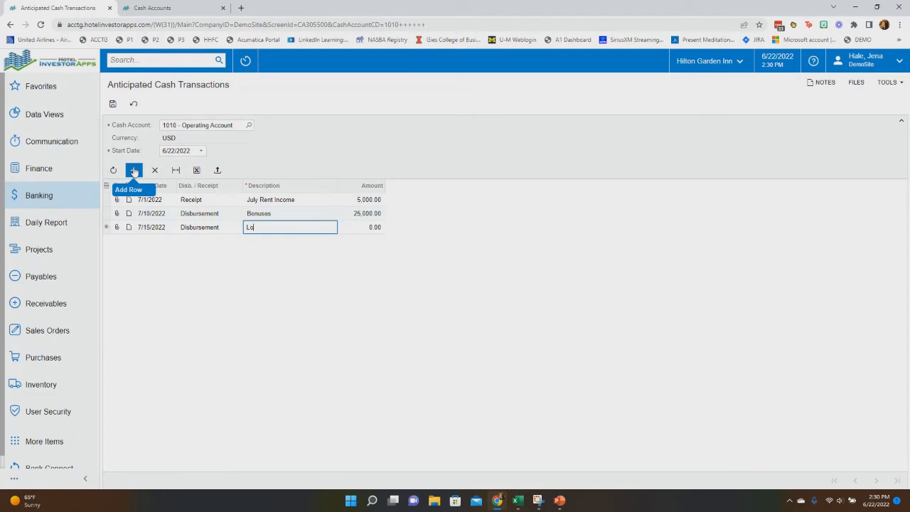
pyautogui.press('Tab')
pyautogui.write('150000')
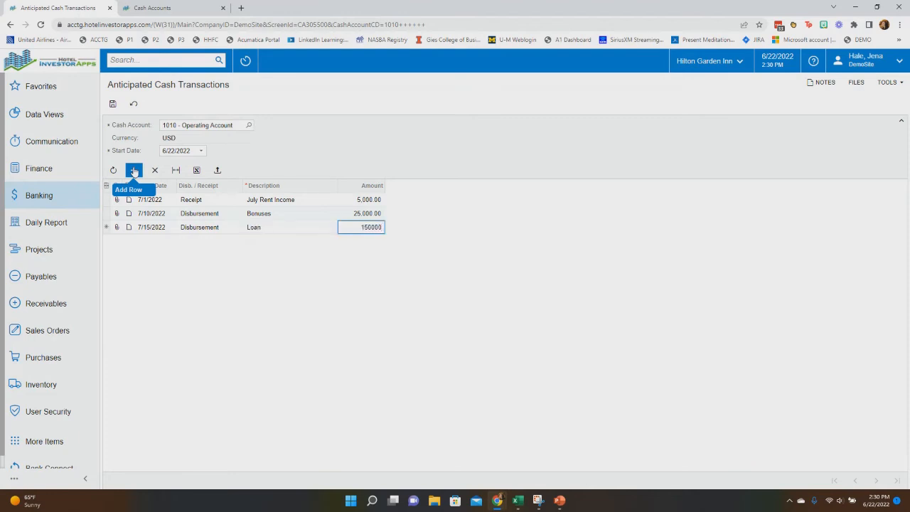
pyautogui.click(133, 171)
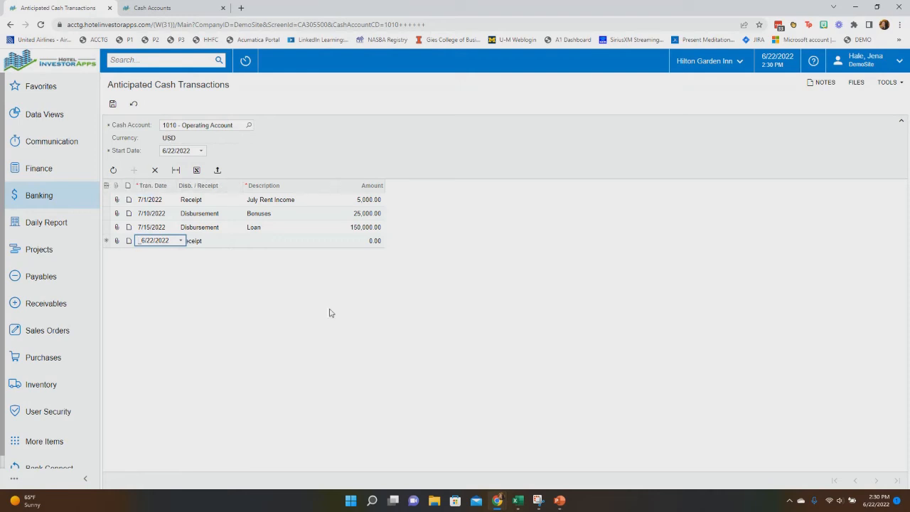
pyautogui.click(112, 105)
# Reopen the Cash Flow Forecast for the Operating Account and examine the daily columns through mid-July for the anticipated transactions
pyautogui.click(55, 202)
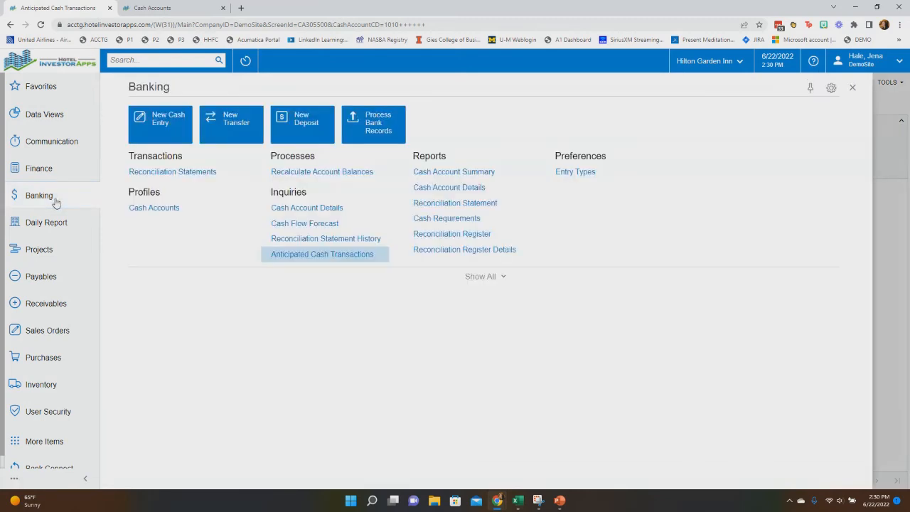
pyautogui.click(301, 224)
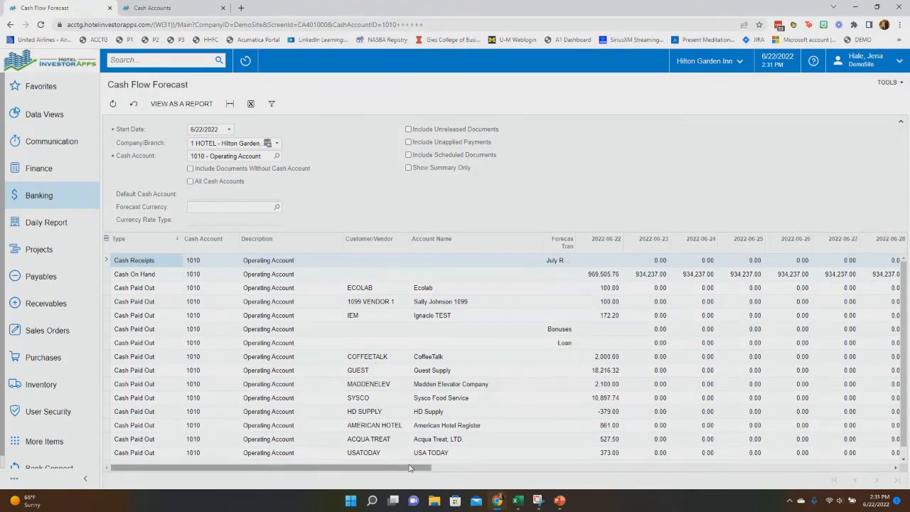
pyautogui.moveTo(410, 468); pyautogui.dragTo(726, 505)
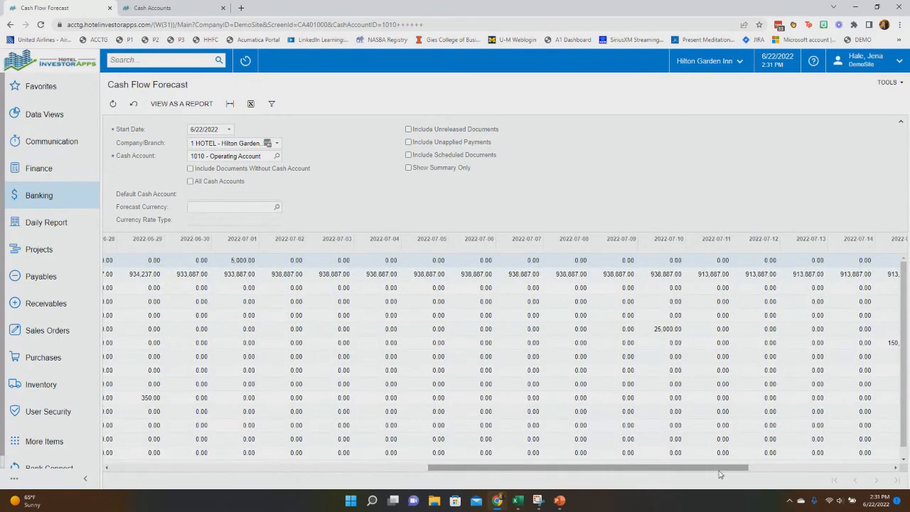
pyautogui.moveTo(719, 474); pyautogui.dragTo(785, 476)
pyautogui.scroll(-1, 754, 382)
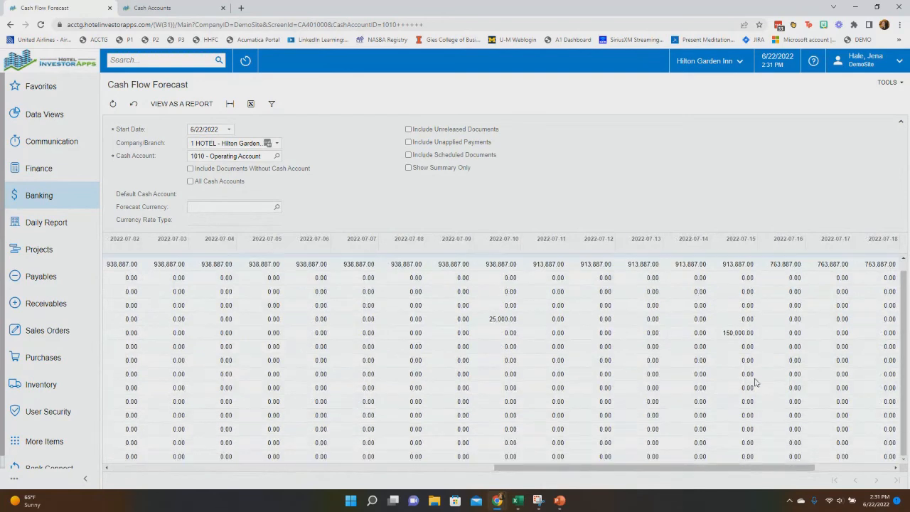
pyautogui.scroll(1, 736, 378)
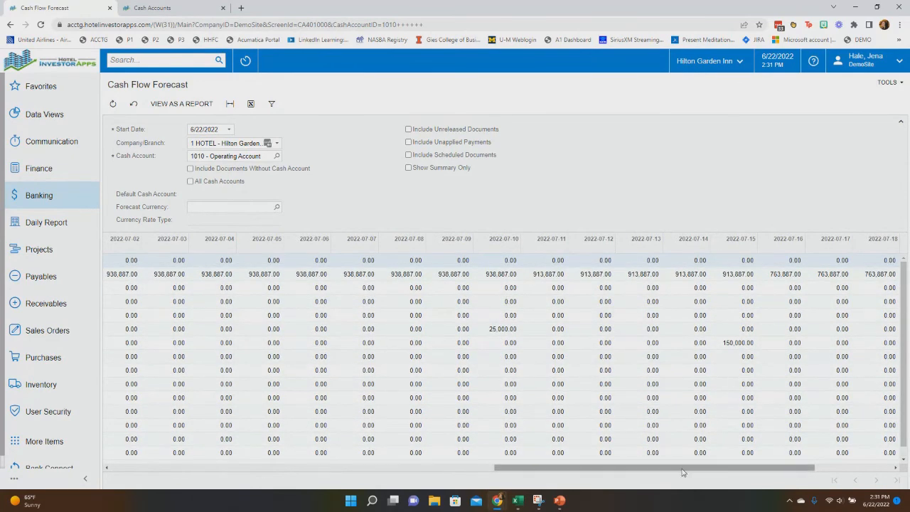
pyautogui.moveTo(682, 473); pyautogui.dragTo(298, 471)
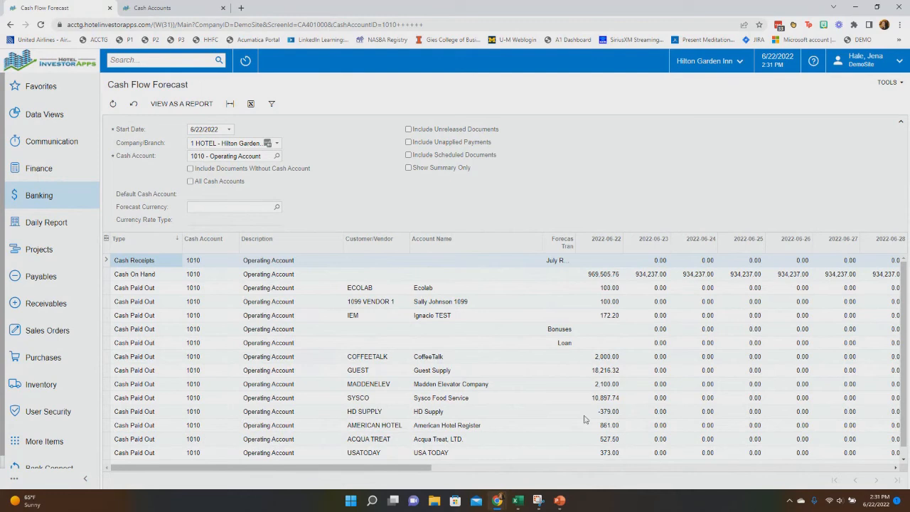
# View the cash flow forecast as a report and look through all 30 days
pyautogui.click(186, 106)
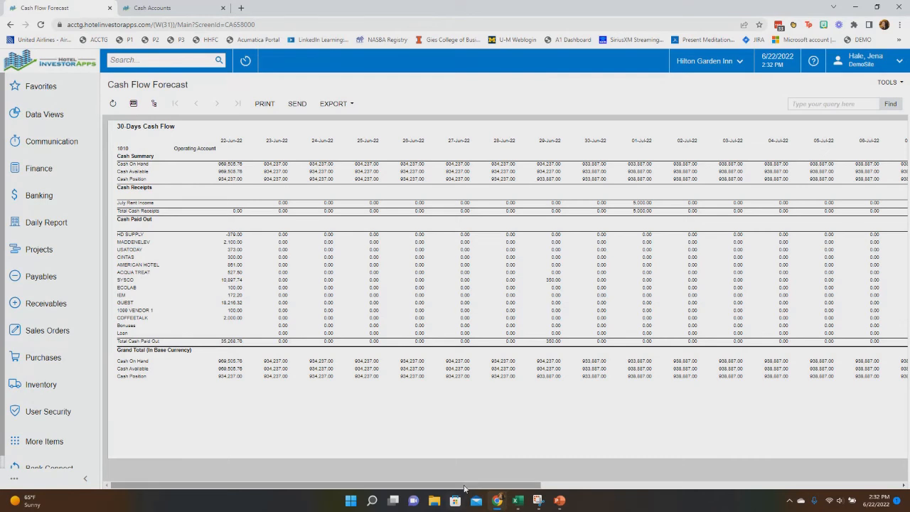
pyautogui.moveTo(463, 487); pyautogui.dragTo(842, 510)
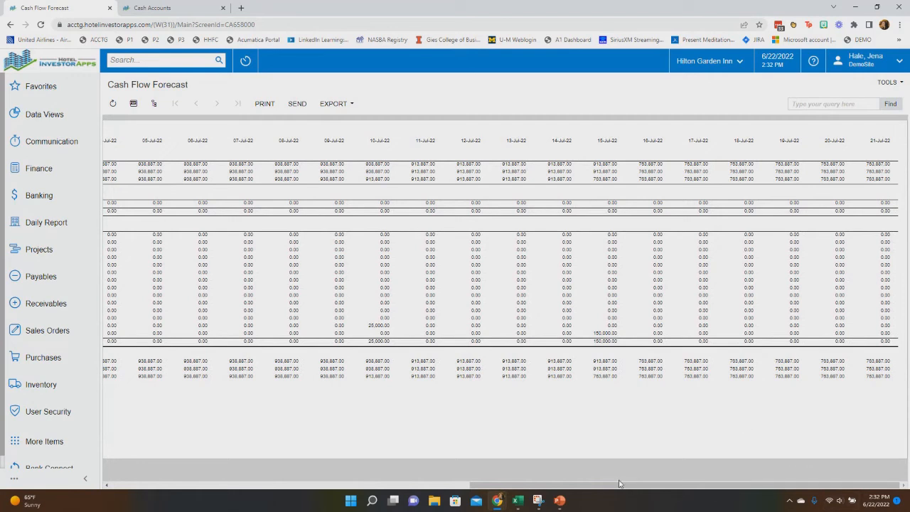
pyautogui.moveTo(616, 489); pyautogui.dragTo(219, 475)
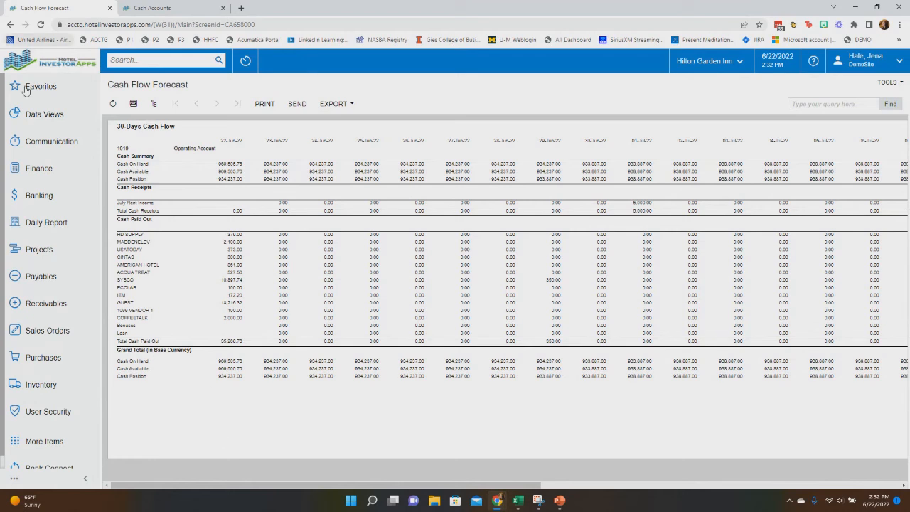
# Run the Cash Account Summary report for 1 HOTEL from 5/1/2022 to 5/31/2022 across all cash accounts, including non-cleared transactions
pyautogui.click(41, 199)
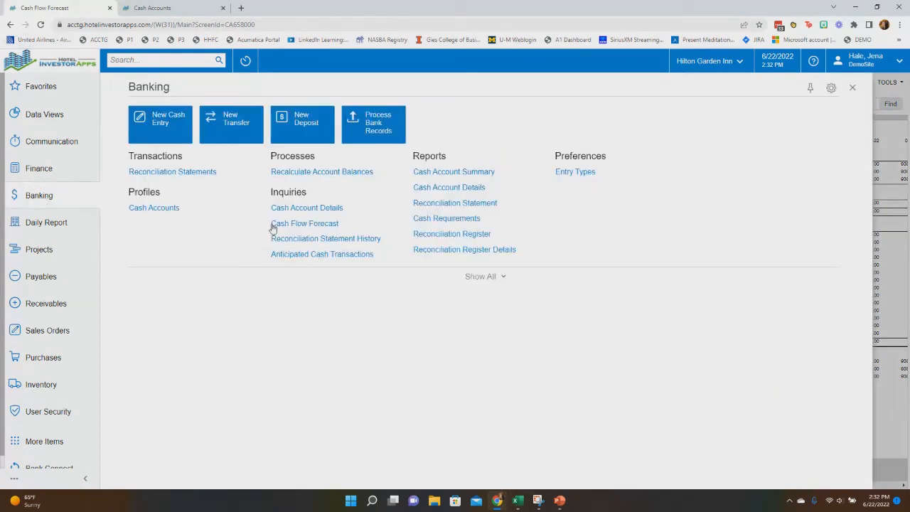
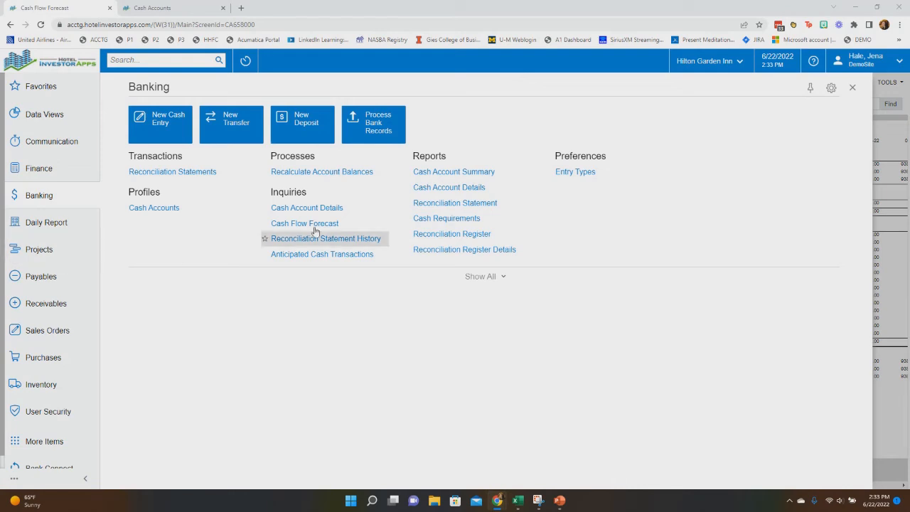
pyautogui.click(451, 173)
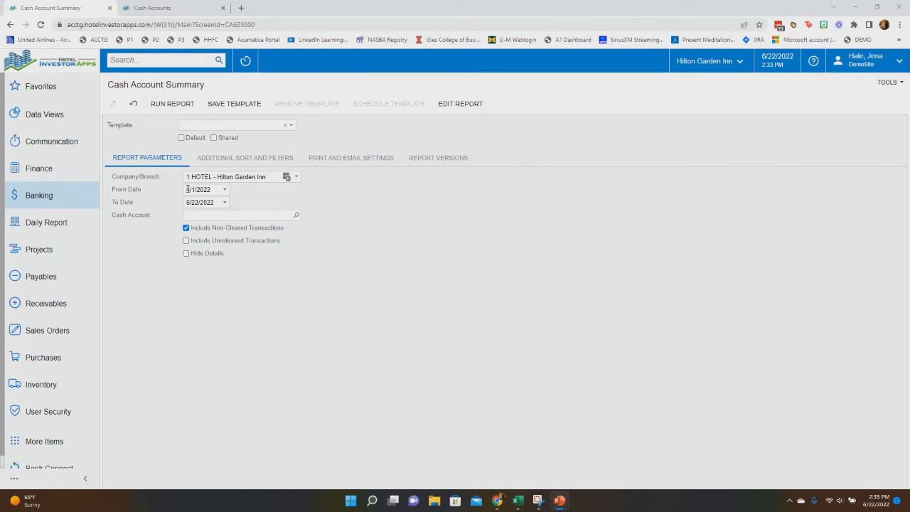
pyautogui.click(187, 189)
pyautogui.write('0501')
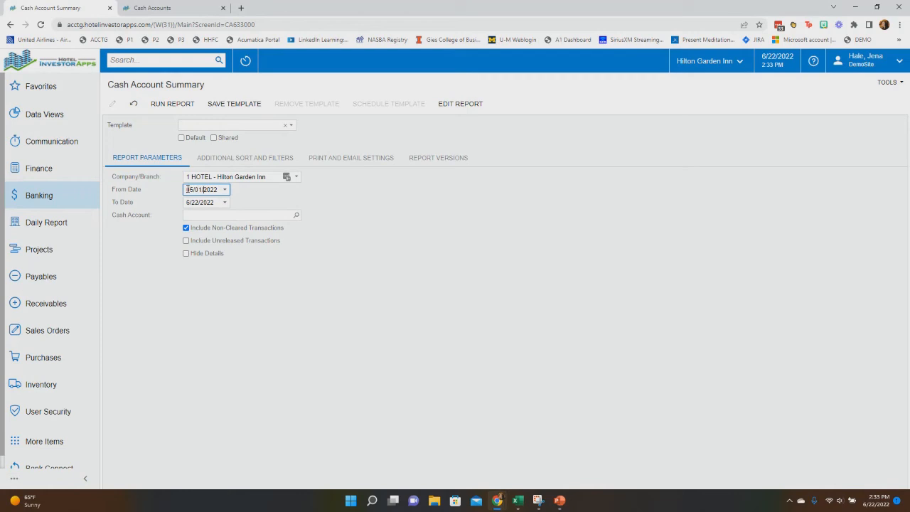
pyautogui.press('Tab')
pyautogui.write('0531')
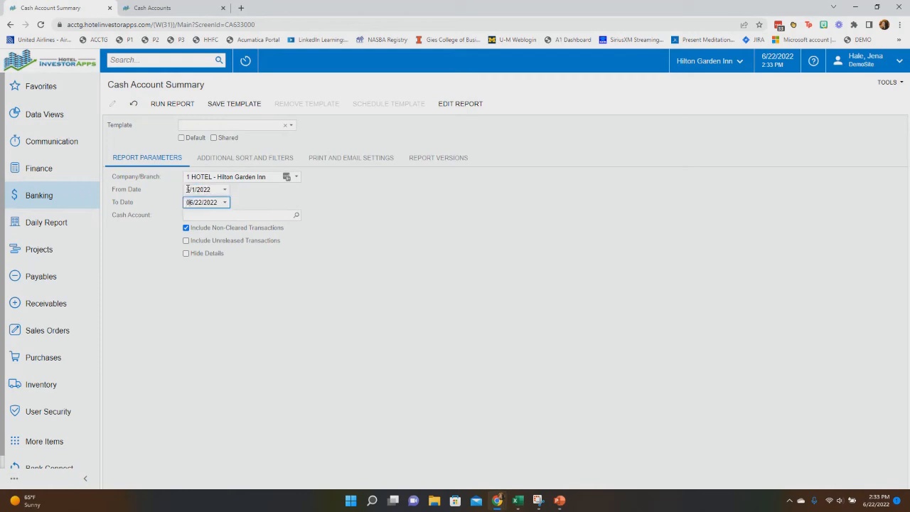
pyautogui.press('Tab')
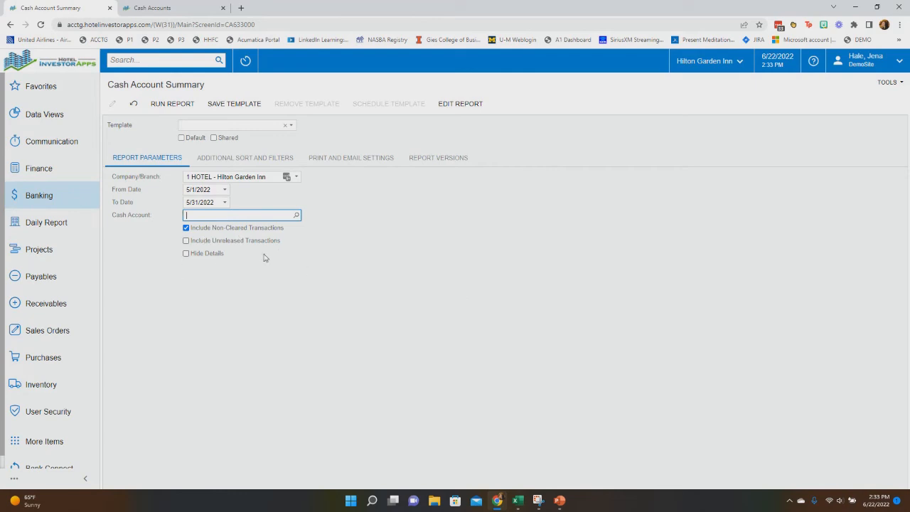
pyautogui.click(171, 105)
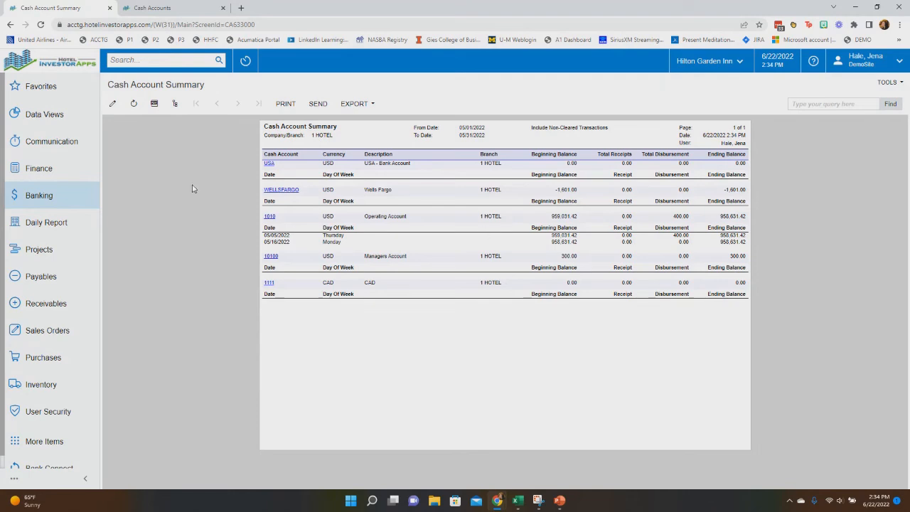
# Run the Cash Account Details report for cash account 1010 from 5/1/2022 to 5/31/2022, including non-cleared transactions
pyautogui.click(47, 200)
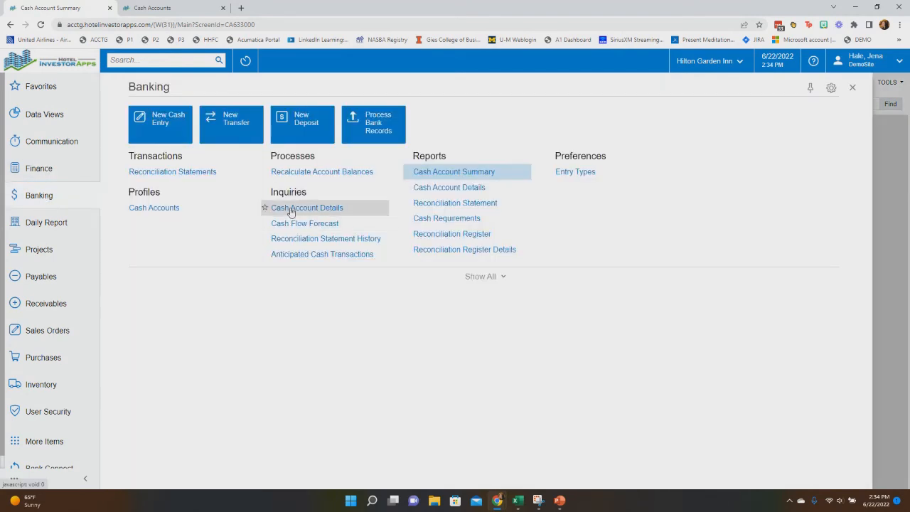
pyautogui.click(442, 193)
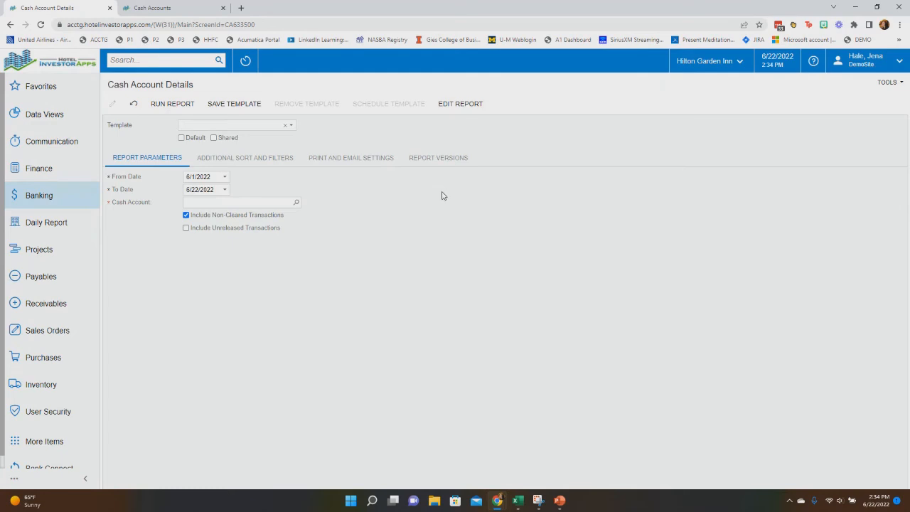
pyautogui.click(188, 177)
pyautogui.write('0501')
pyautogui.press('Tab')
pyautogui.write('053120')
pyautogui.click(293, 201)
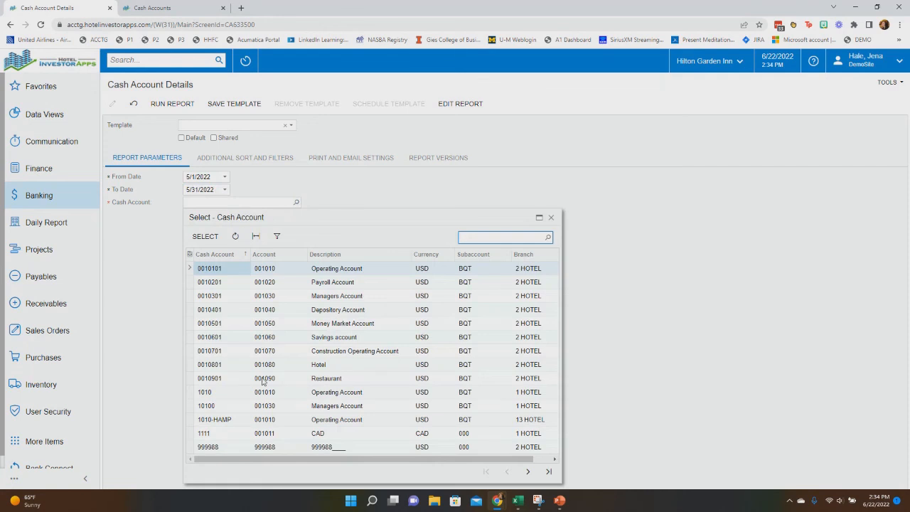
pyautogui.click(225, 395)
pyautogui.doubleClick(225, 396)
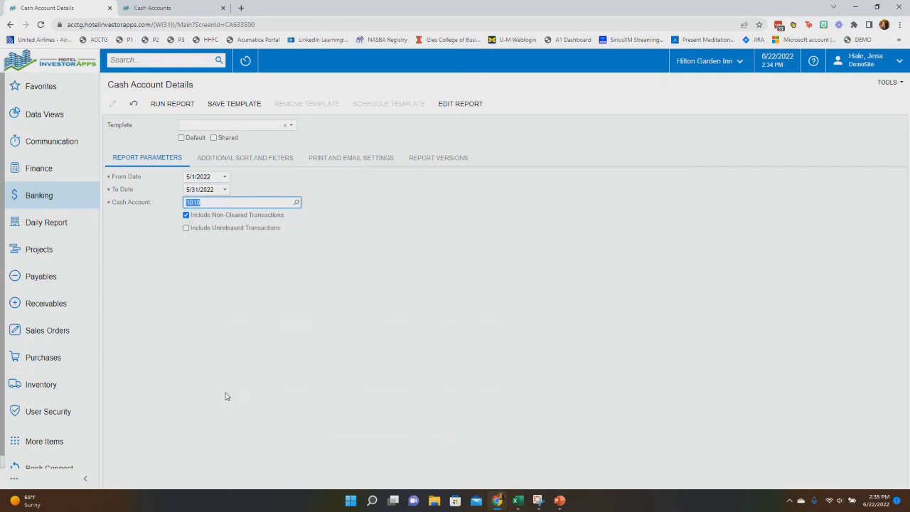
pyautogui.click(167, 104)
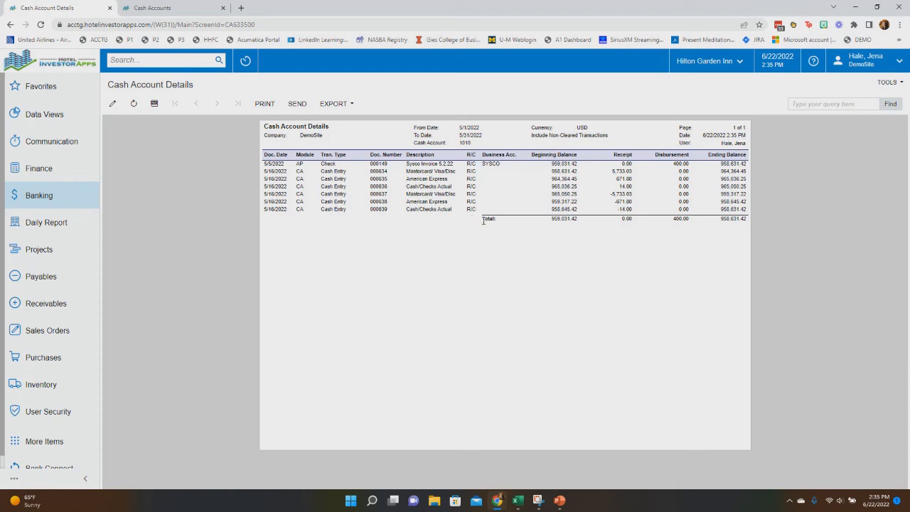
# Run the Reconciliation Statement report for 1010 - Operating Account with the closed 5/31/2022 reconciliation, 000006, and look through its unreconciled items
pyautogui.click(63, 195)
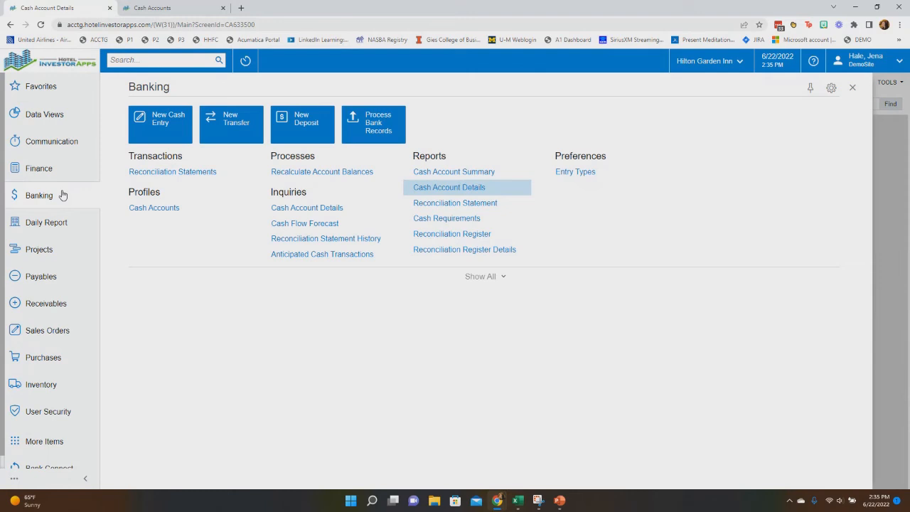
pyautogui.click(455, 204)
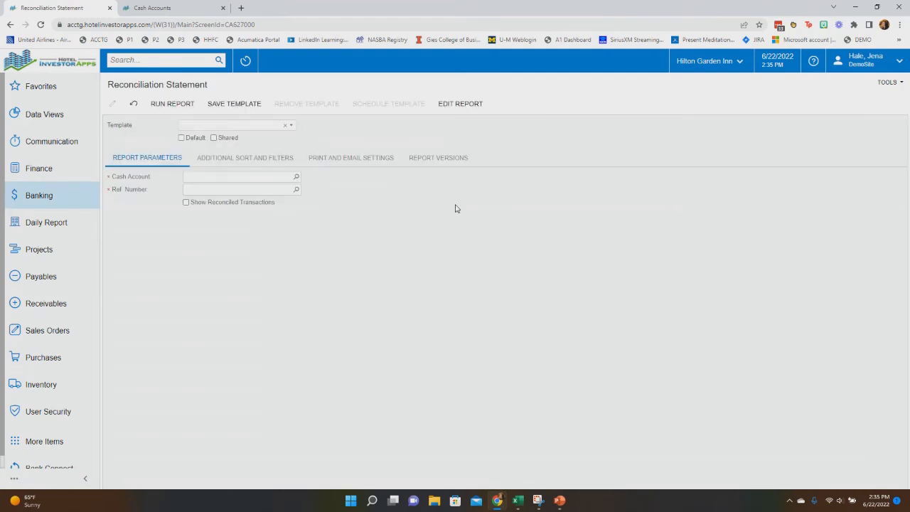
pyautogui.click(296, 177)
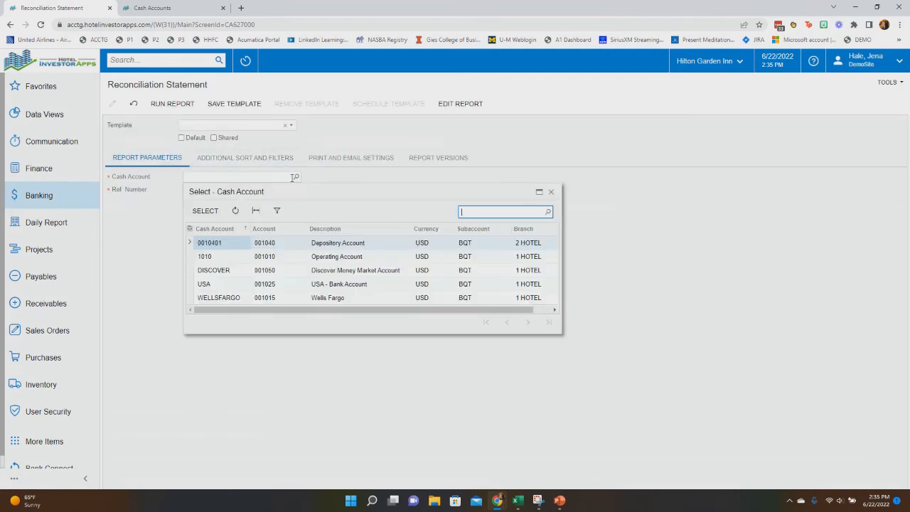
pyautogui.doubleClick(207, 258)
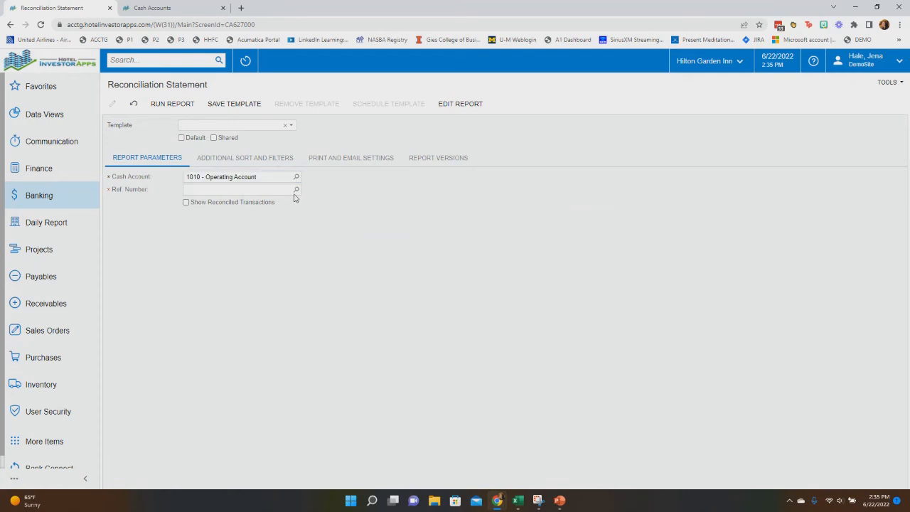
pyautogui.click(295, 189)
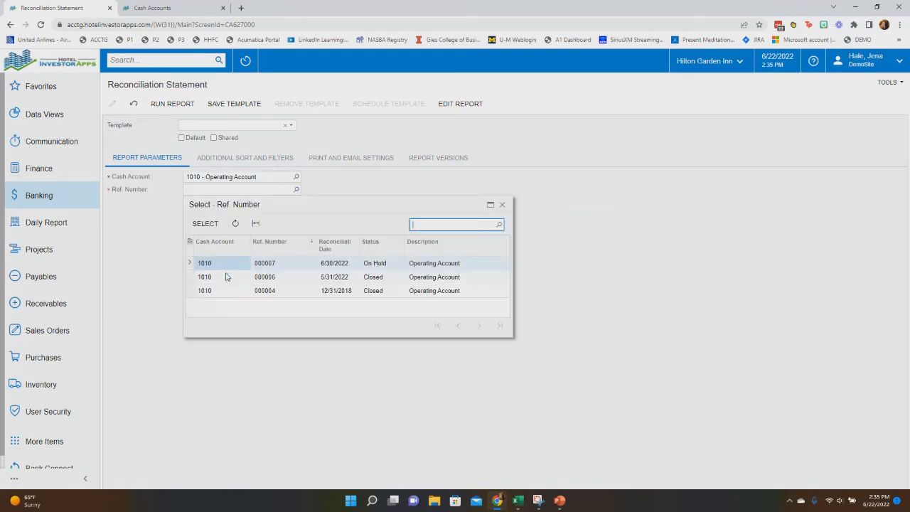
pyautogui.doubleClick(228, 279)
pyautogui.click(189, 107)
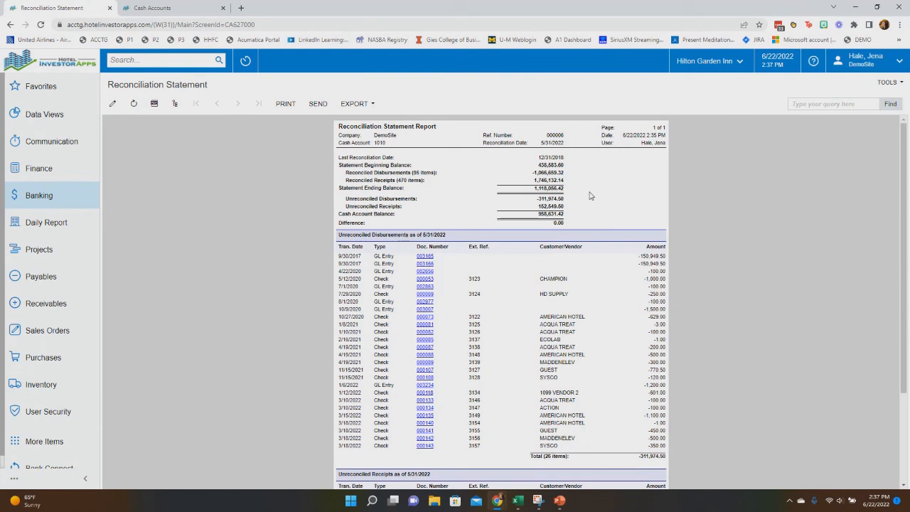
pyautogui.scroll(-2, 492, 242)
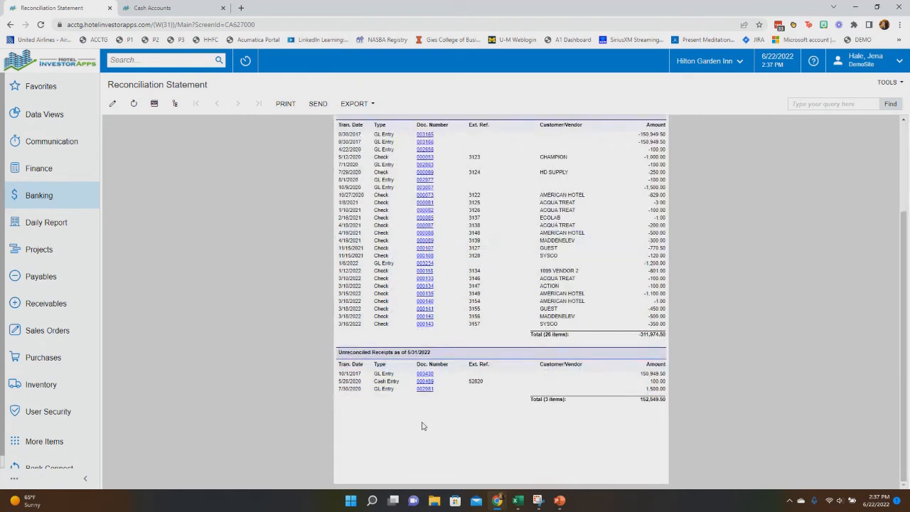
# Run the Reconciliation Register report from 5/1/2022 to 5/31/2022 for all cash accounts
pyautogui.scroll(2, 422, 425)
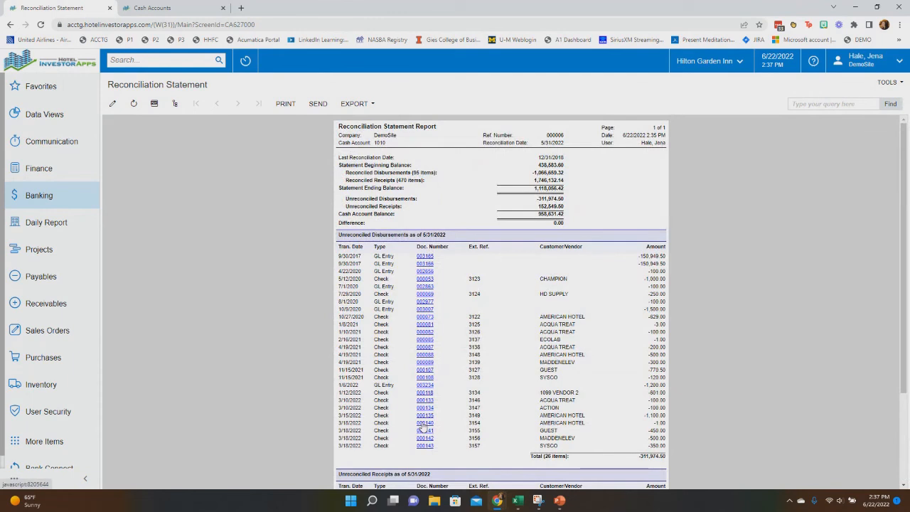
pyautogui.doubleClick(40, 196)
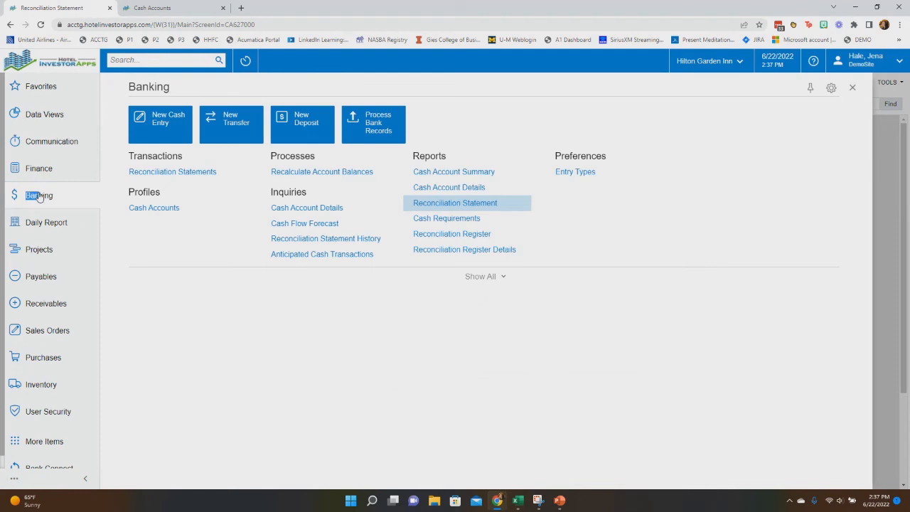
pyautogui.click(476, 237)
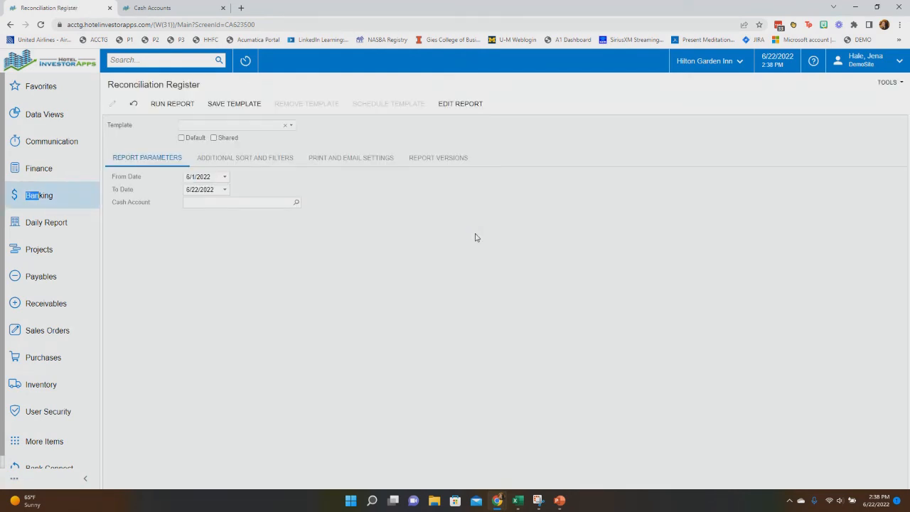
pyautogui.click(184, 177)
pyautogui.write('051')
pyautogui.write('1')
pyautogui.press('Tab')
pyautogui.write('0530')
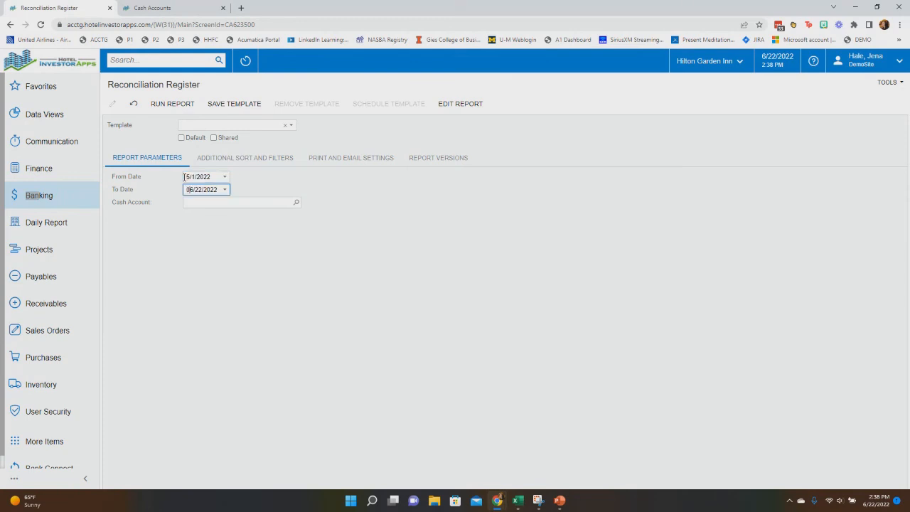
pyautogui.press('BackSpace')
pyautogui.write('1')
pyautogui.press('Tab')
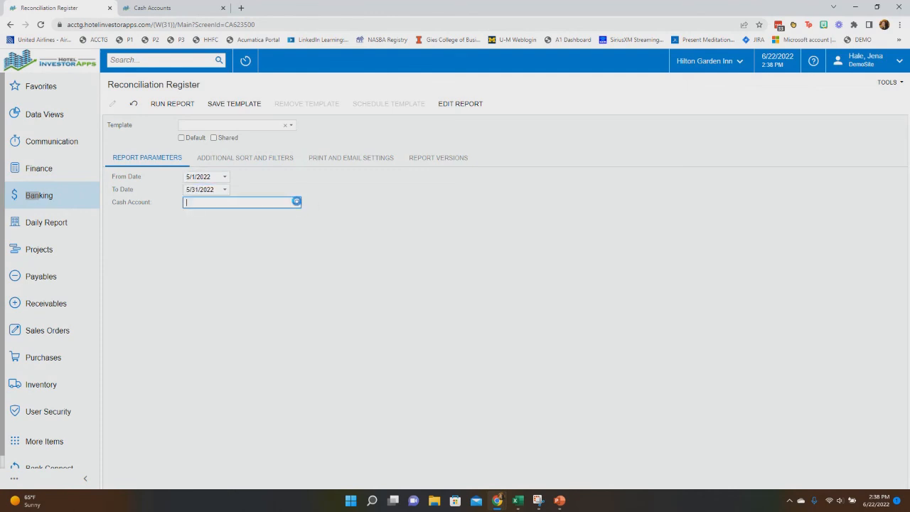
pyautogui.click(296, 202)
pyautogui.click(296, 204)
pyautogui.click(172, 103)
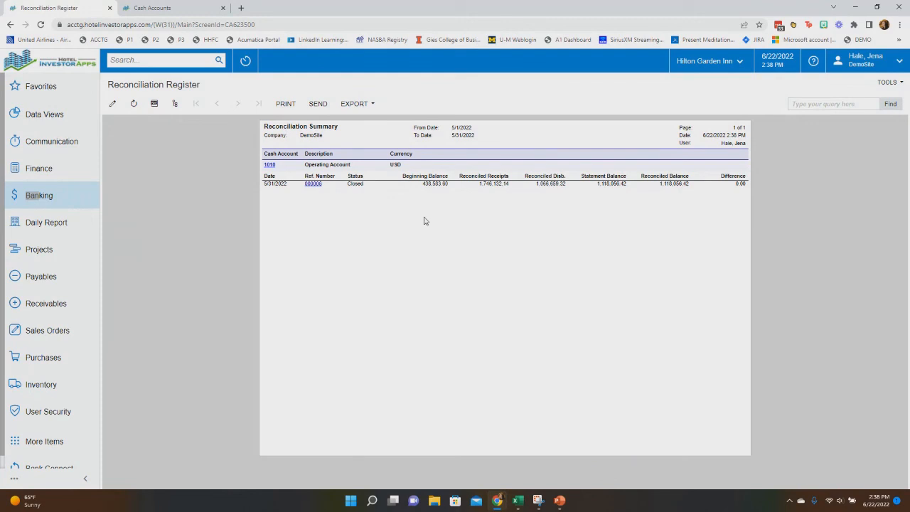
# Run the Reconciliation Register Details report from 5/1/2022 to 5/31/2022 for all cash accounts and look through its first and last pages
pyautogui.click(39, 199)
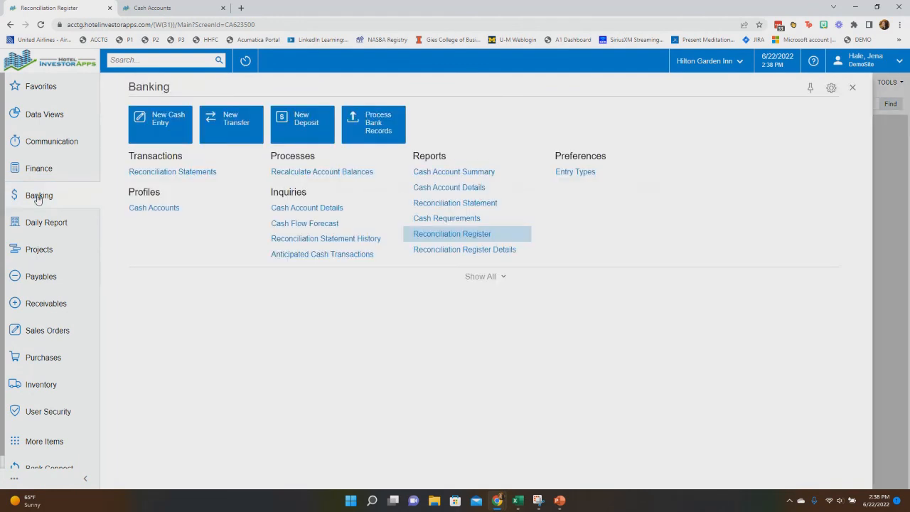
pyautogui.click(447, 253)
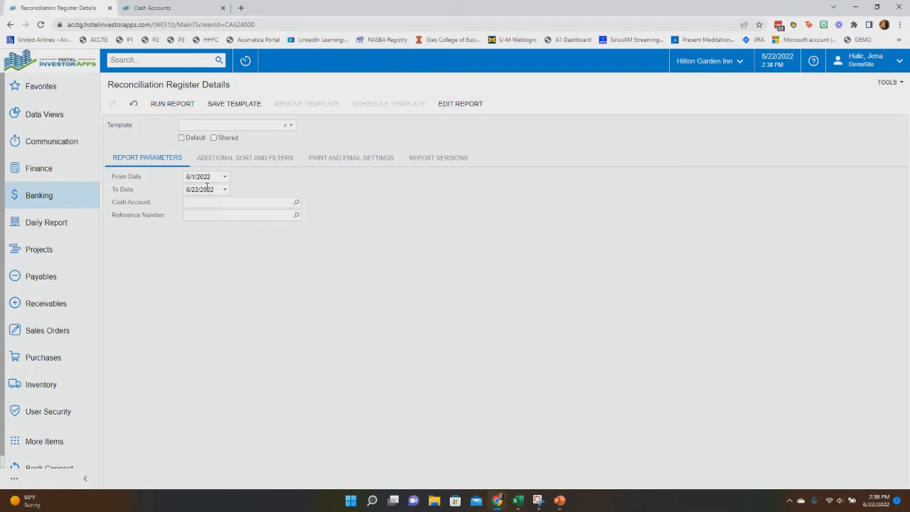
pyautogui.click(186, 176)
pyautogui.write('050120')
pyautogui.press('Tab')
pyautogui.write('053120')
pyautogui.press('Tab')
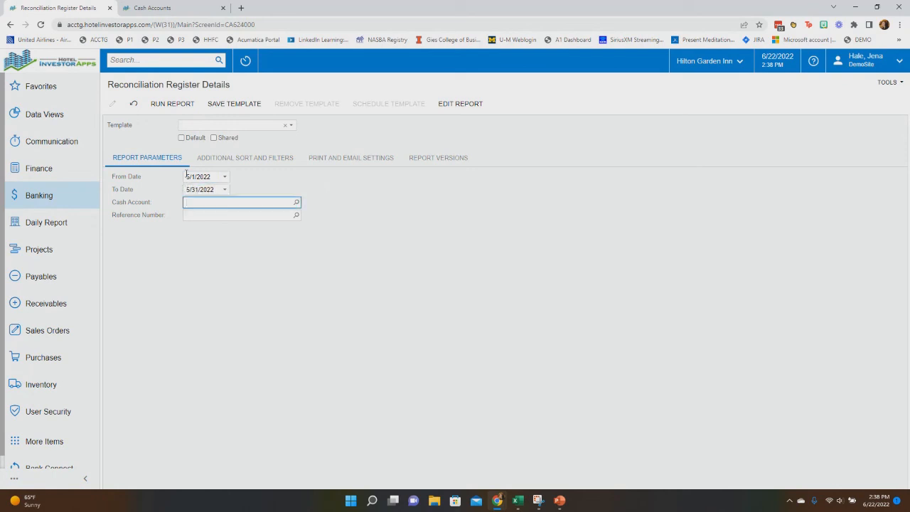
pyautogui.click(163, 103)
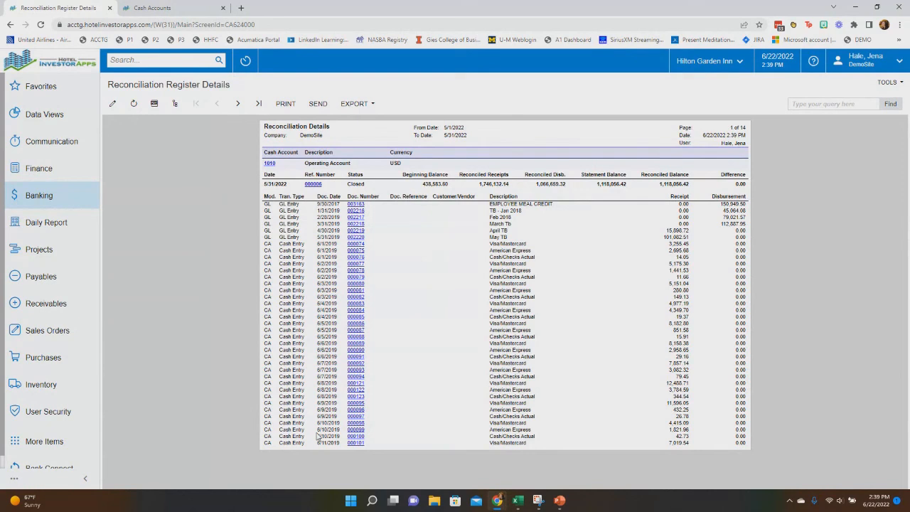
pyautogui.click(238, 104)
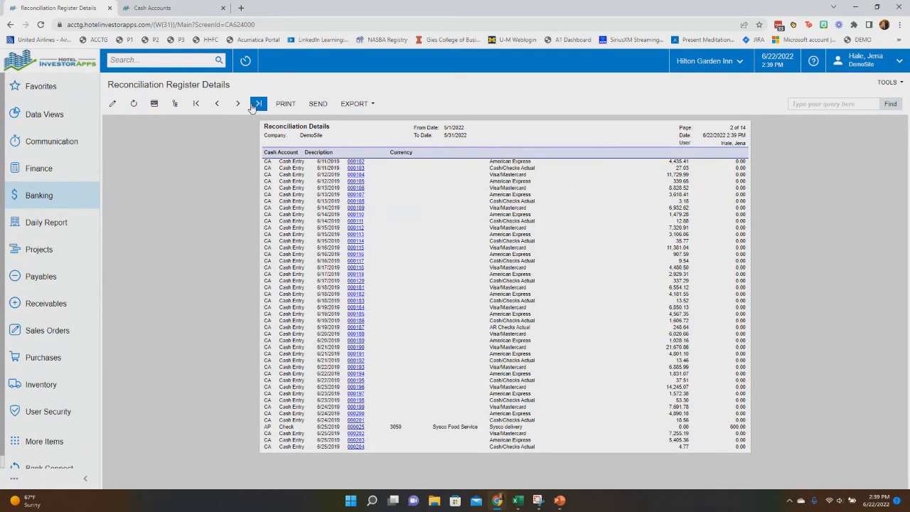
pyautogui.click(258, 104)
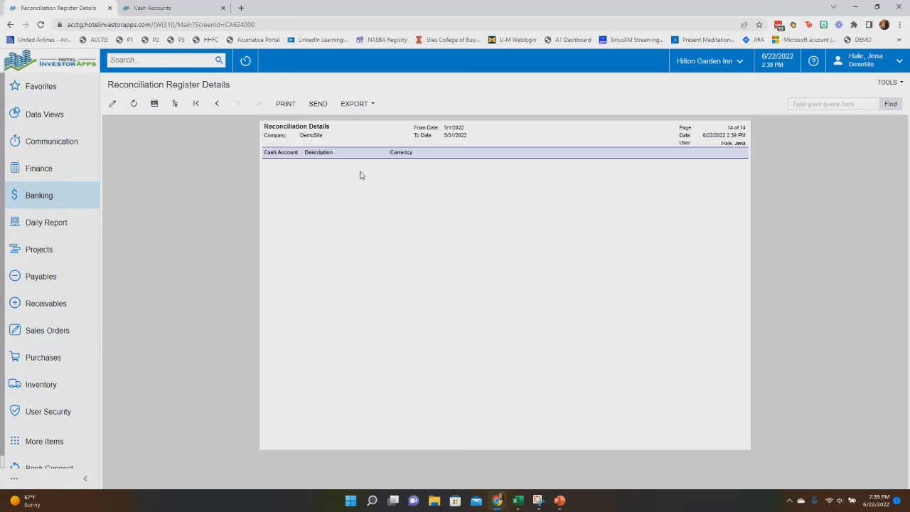
pyautogui.click(216, 104)
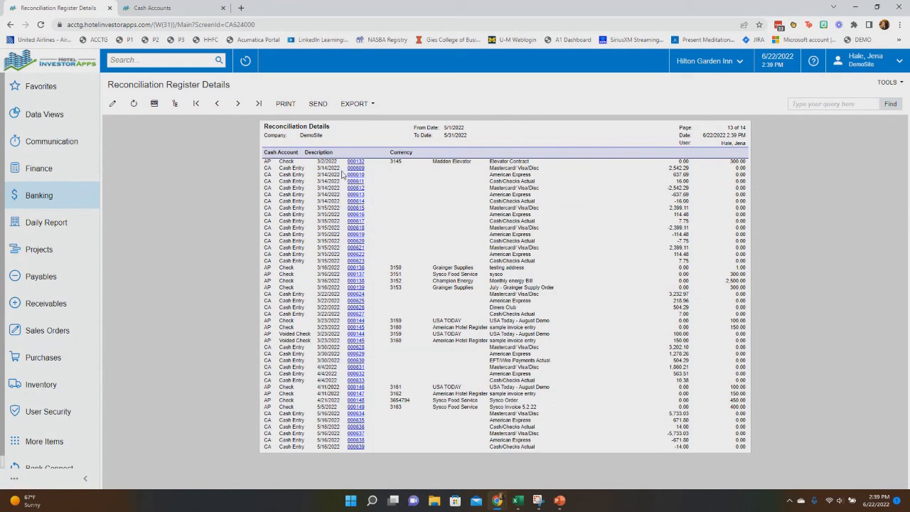
# Run the Cash Requirements report in Summary format with the company/branch left blank
pyautogui.click(51, 201)
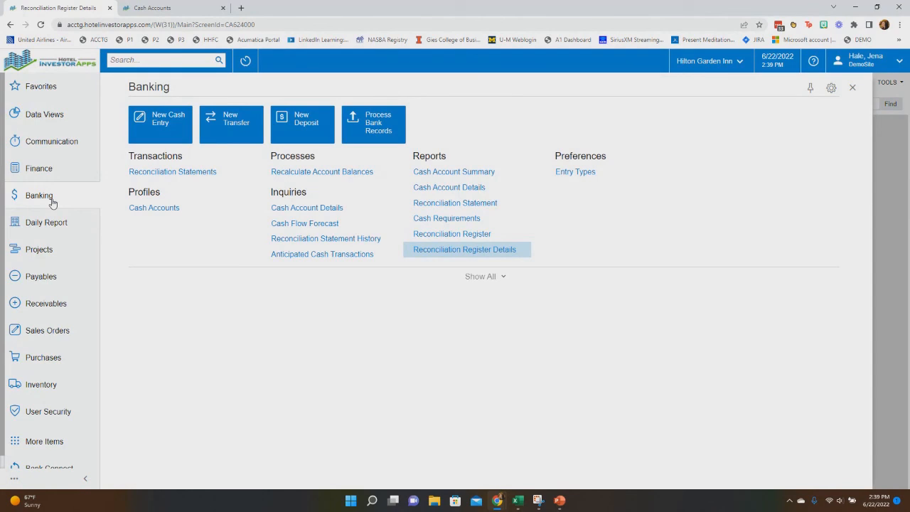
pyautogui.click(470, 217)
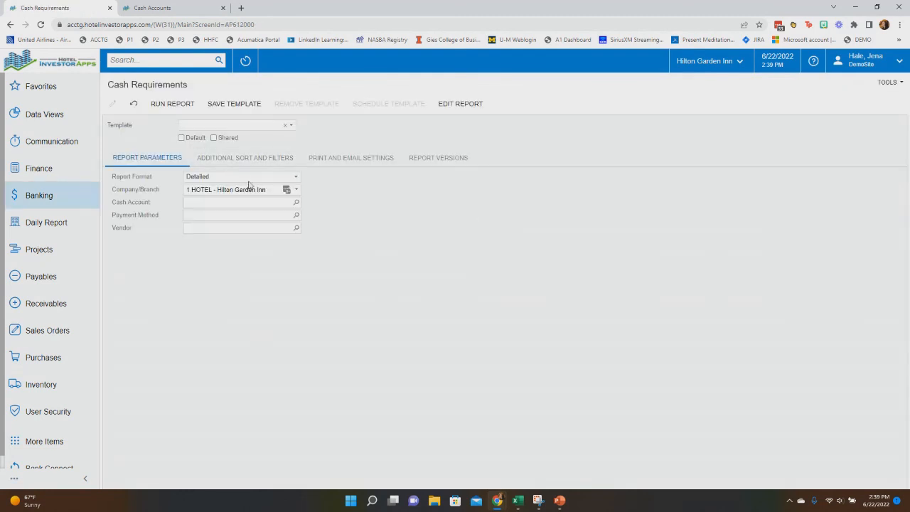
pyautogui.click(241, 177)
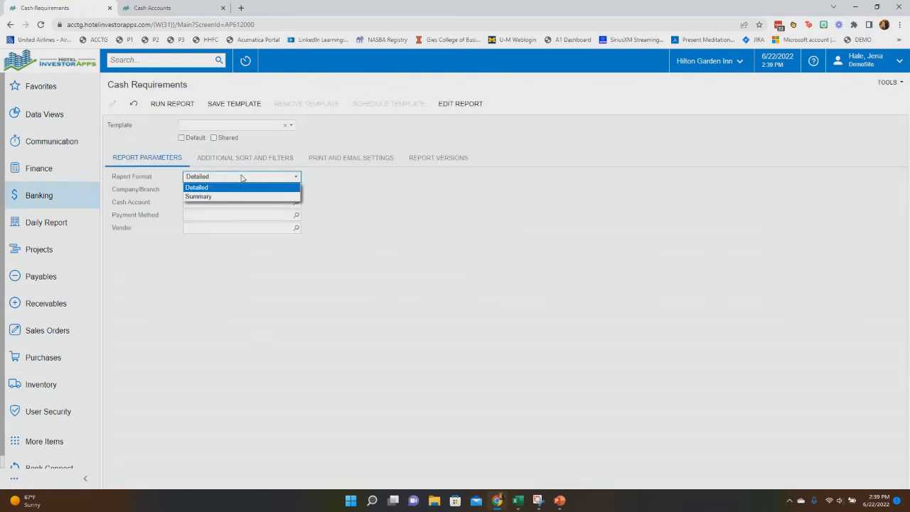
pyautogui.click(207, 198)
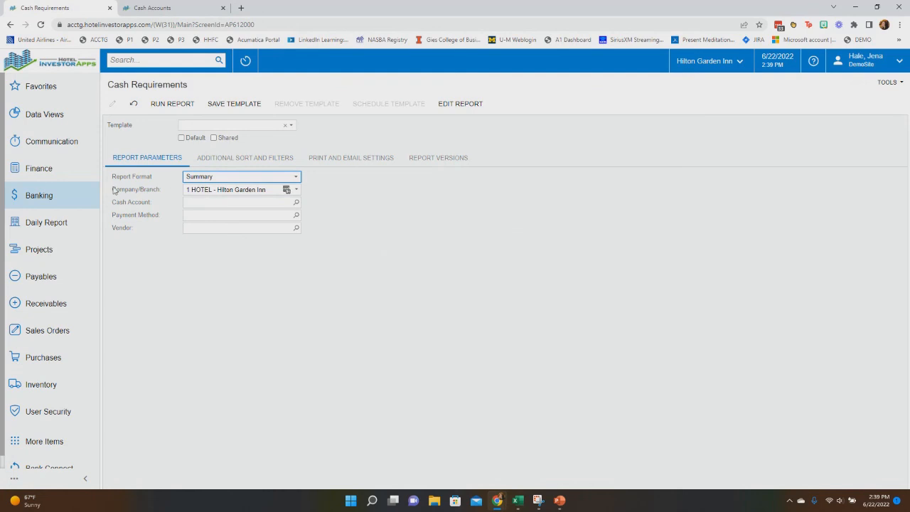
pyautogui.click(275, 189)
pyautogui.press('BackSpace')
pyautogui.press('BackSpace')
pyautogui.press('BackSpace')
pyautogui.press('BackSpace')
pyautogui.press('BackSpace')
pyautogui.press('BackSpace')
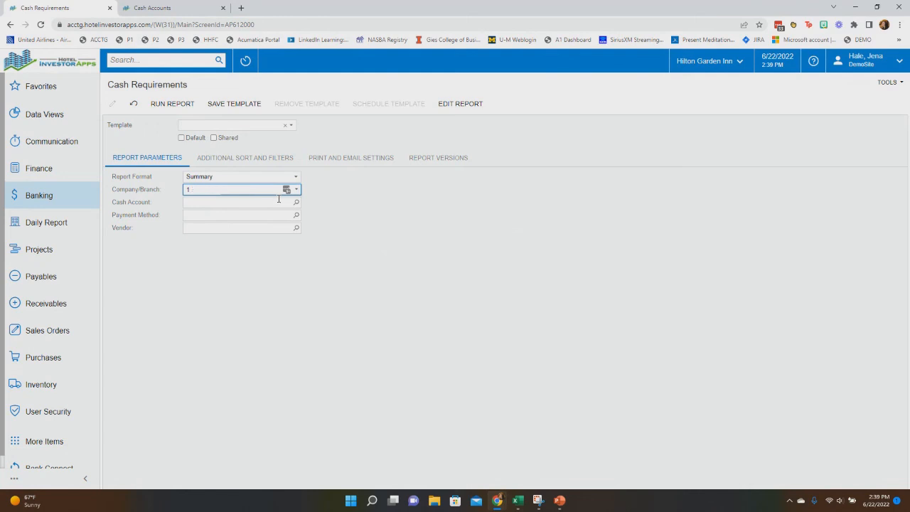
pyautogui.click(435, 203)
pyautogui.click(173, 108)
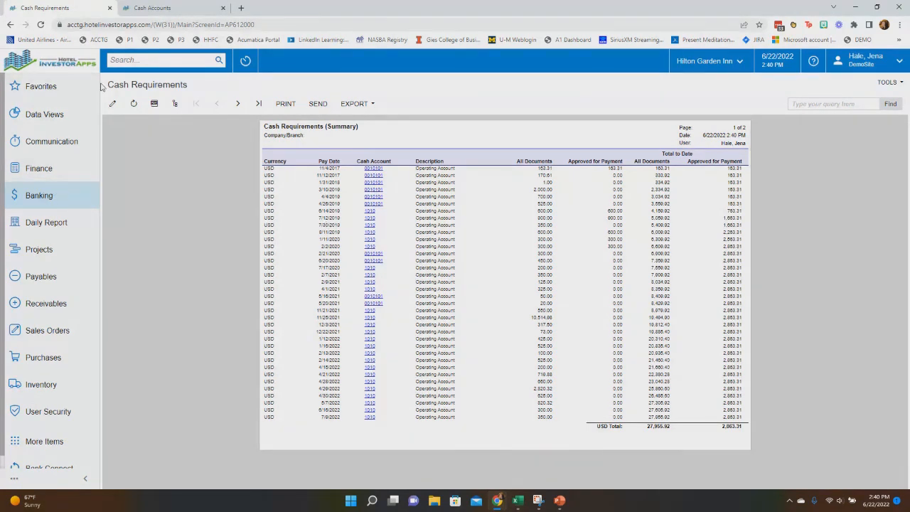
# Rerun the Cash Requirements report in Detailed format and look through both of its pages
pyautogui.click(113, 107)
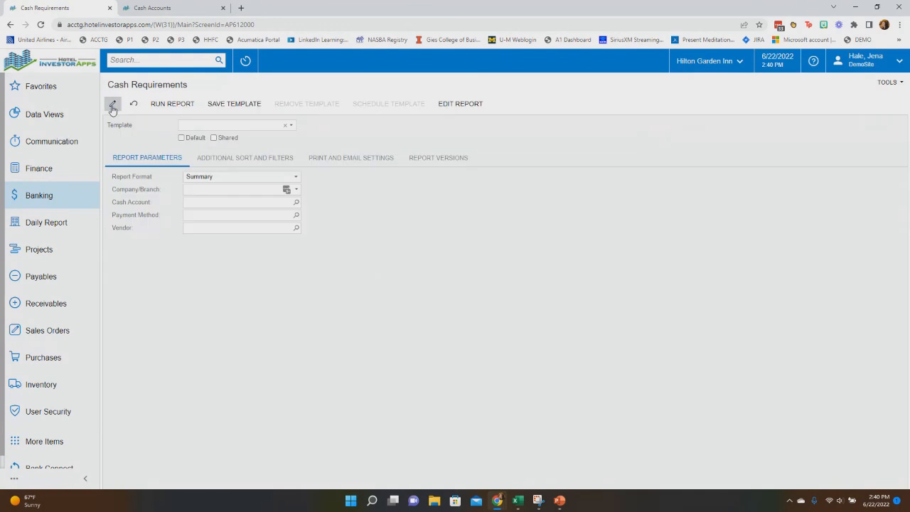
pyautogui.click(237, 180)
pyautogui.click(203, 187)
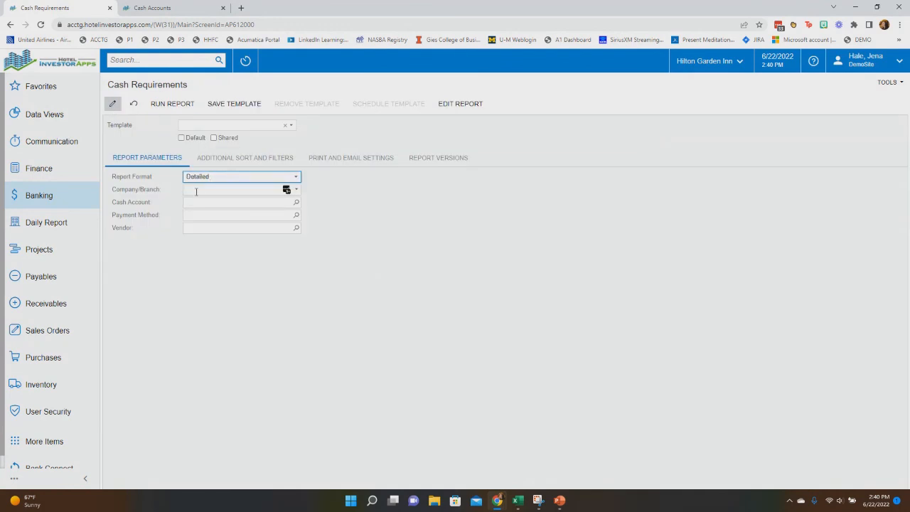
pyautogui.click(162, 107)
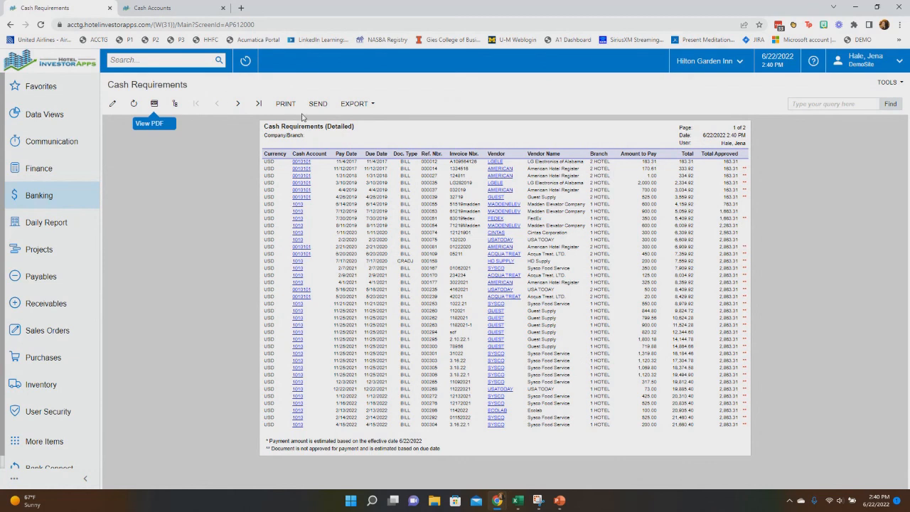
pyautogui.click(240, 106)
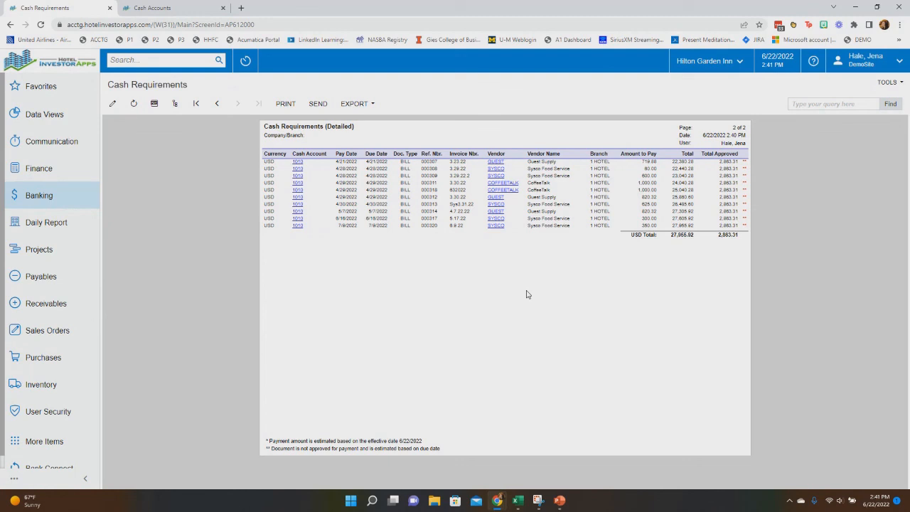
# Rerun the detailed Cash Requirements report for 1 HOTEL - Hilton Garden Inn, cash account 1010 and payment method CHECK
pyautogui.click(112, 103)
pyautogui.click(189, 188)
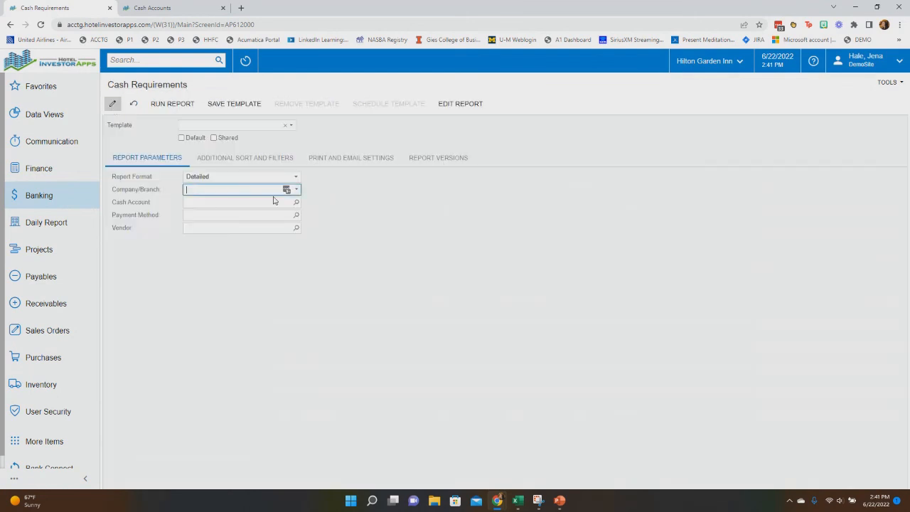
pyautogui.click(295, 190)
pyautogui.click(225, 201)
pyautogui.click(225, 203)
pyautogui.write('1000')
pyautogui.press('Tab')
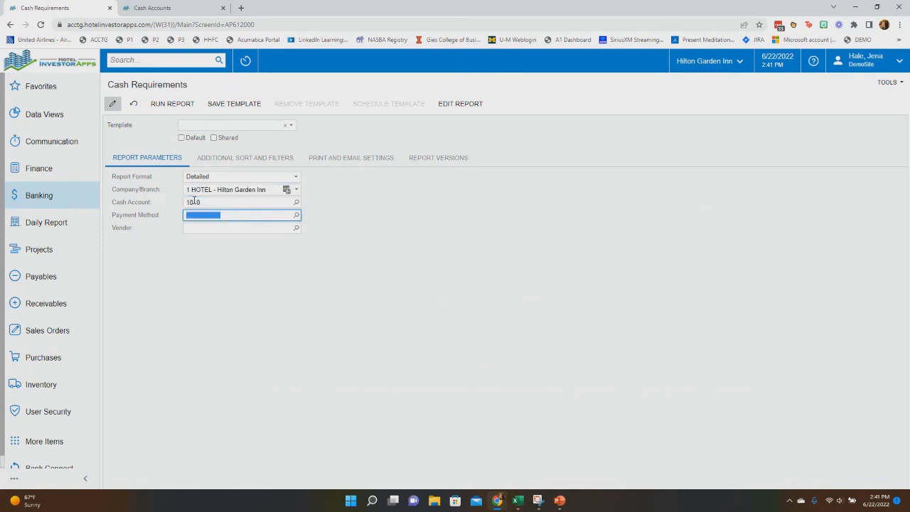
pyautogui.write('CHECK')
pyautogui.click(186, 105)
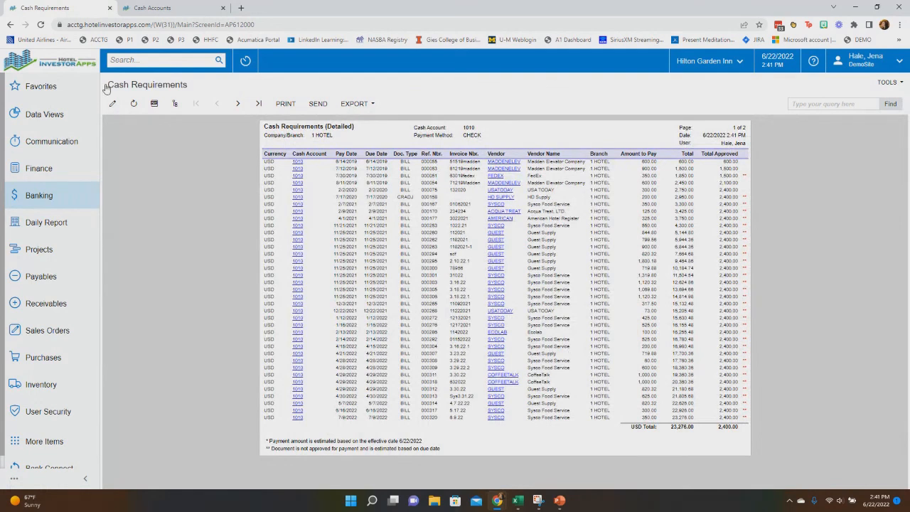
# View the Cash Account Details inquiry for 1010 - Operating Account, and go back to the list of banking inquiries and reports
pyautogui.click(37, 194)
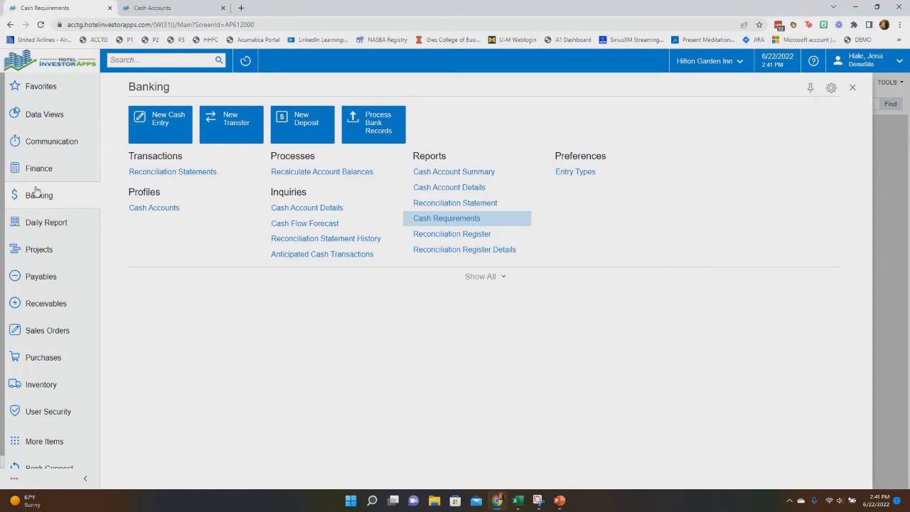
pyautogui.click(297, 208)
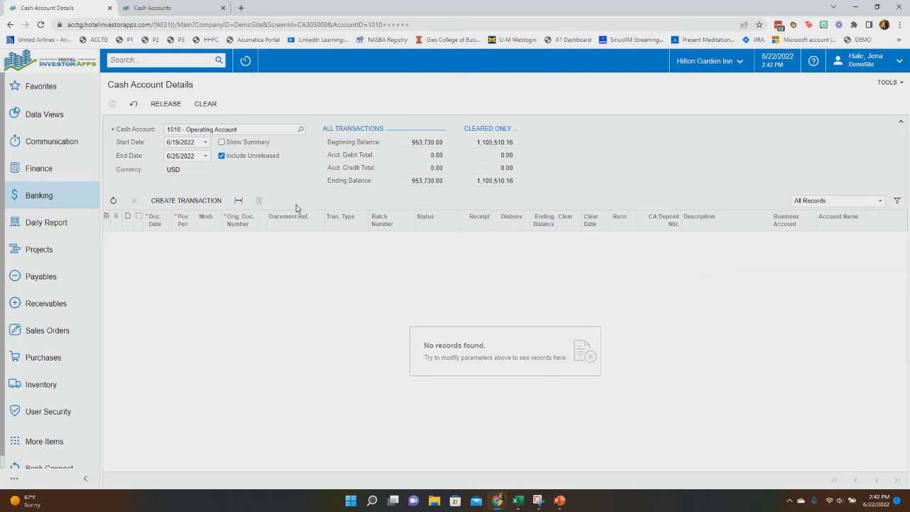
pyautogui.click(46, 197)
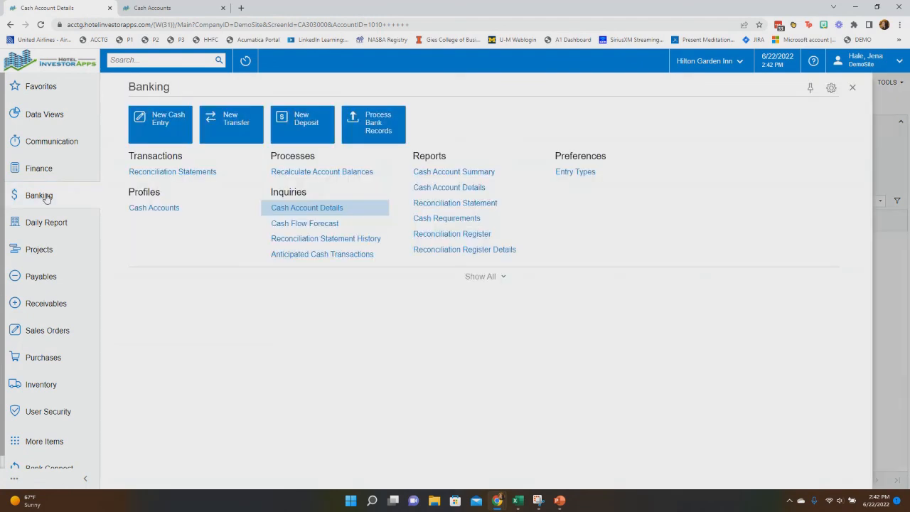